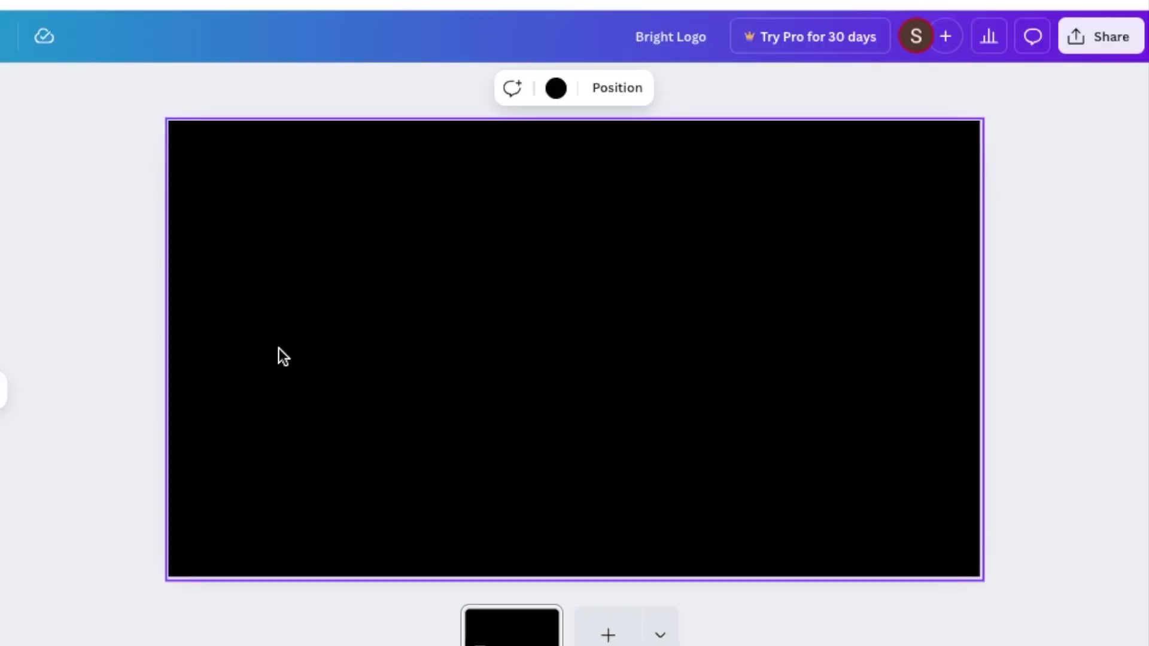
Step: Add a circle to the black page, enlarge it slightly and place it centred in the page's upper half
key(c)
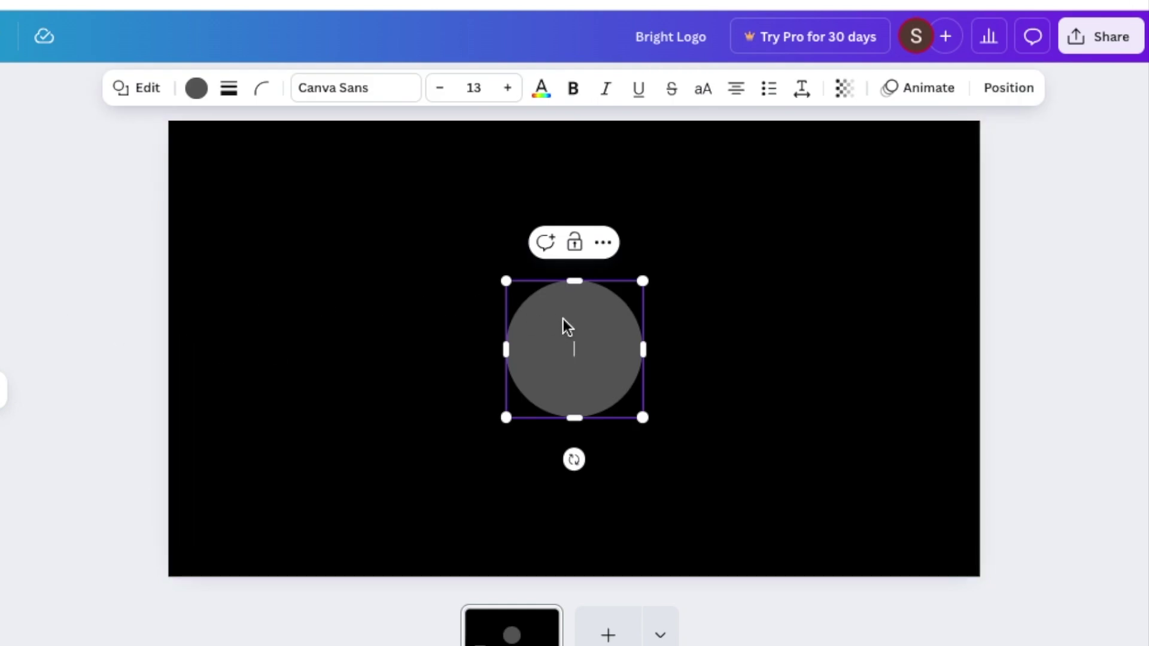
drag(574, 331, 560, 235)
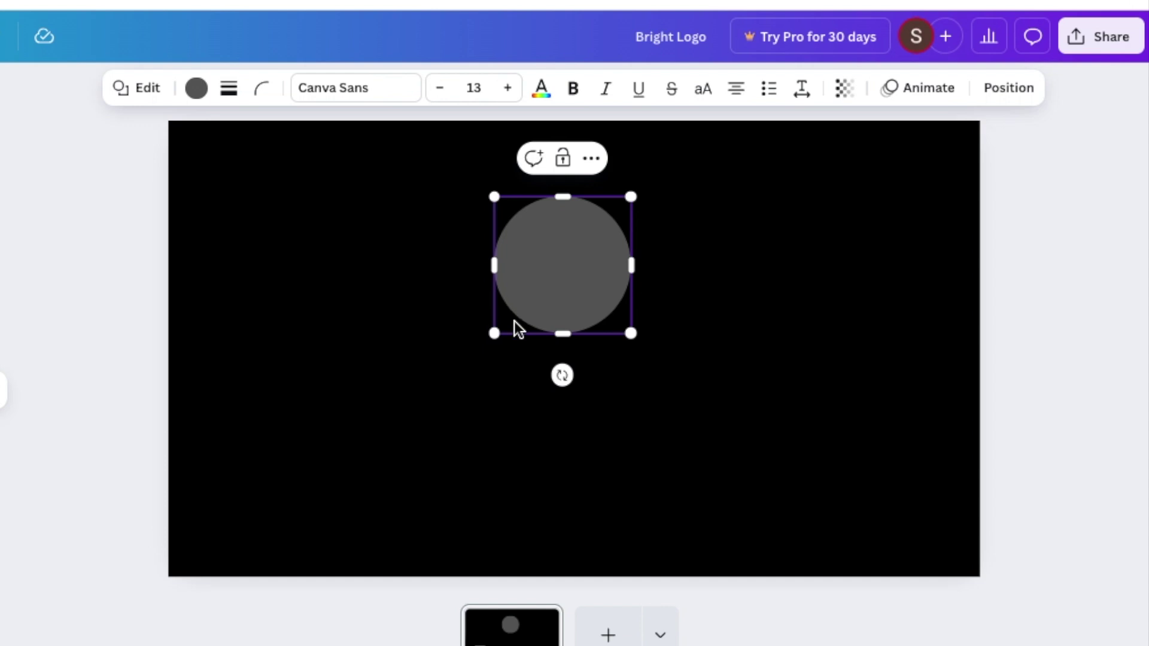
drag(492, 333, 457, 370)
click(699, 320)
drag(552, 287, 577, 274)
click(354, 289)
click(527, 227)
Step: Set the circle's fill colour to #FFC700
click(197, 88)
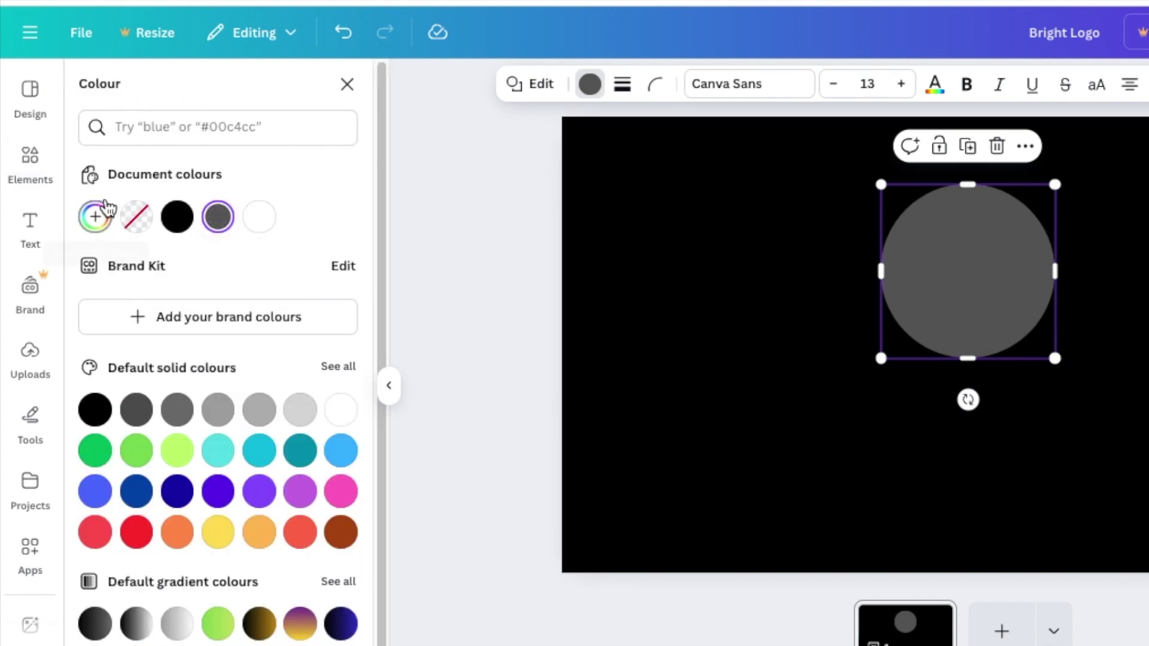
click(99, 217)
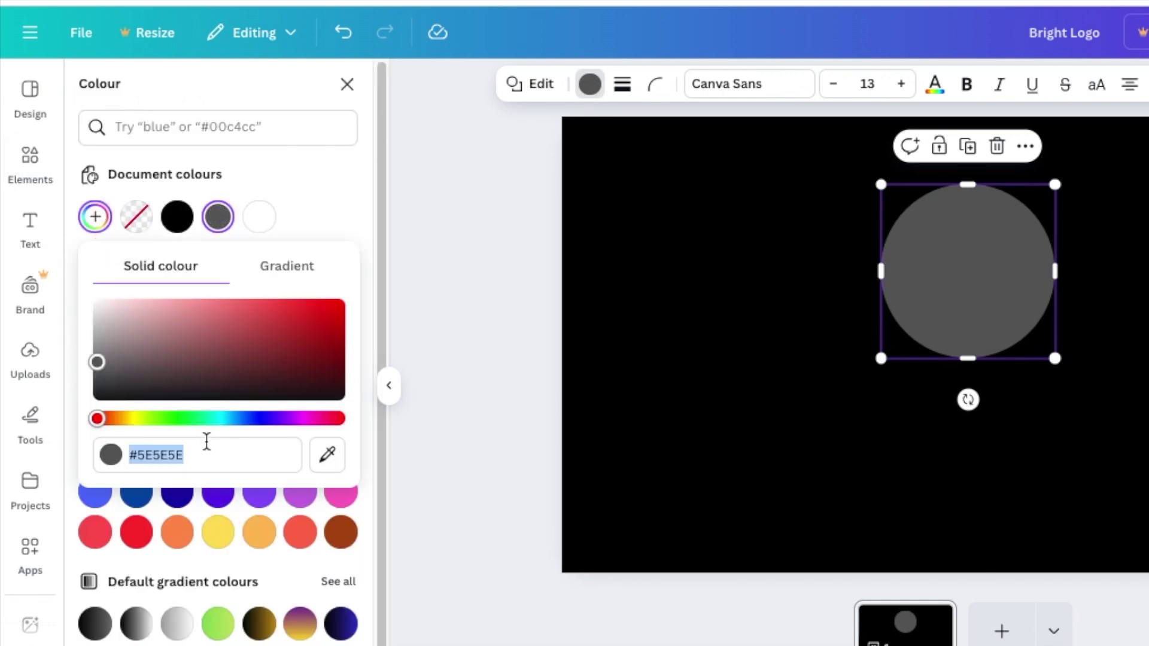
text(#FFC700)
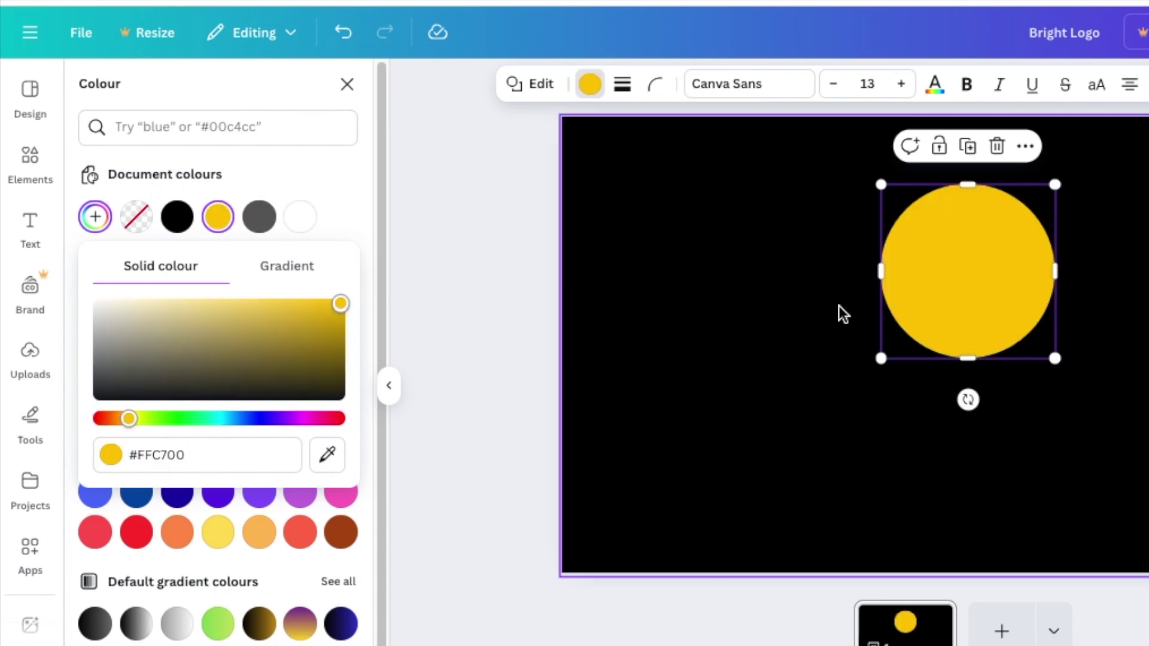
click(735, 313)
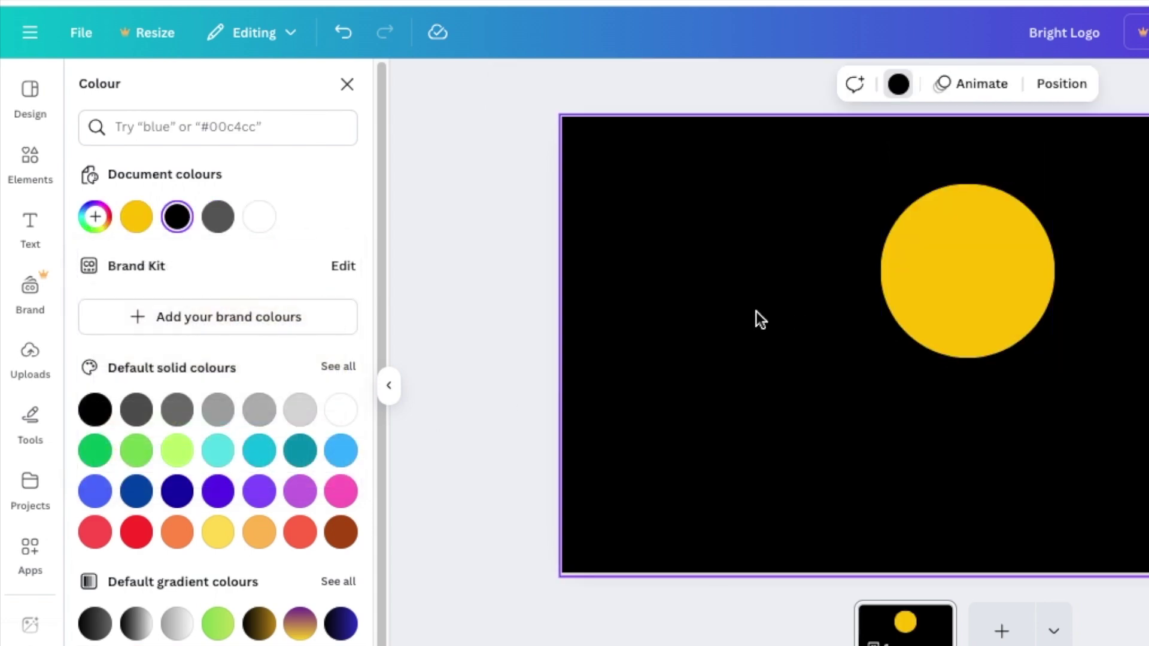
Step: Duplicate the yellow circle and fill the copy with black
click(988, 275)
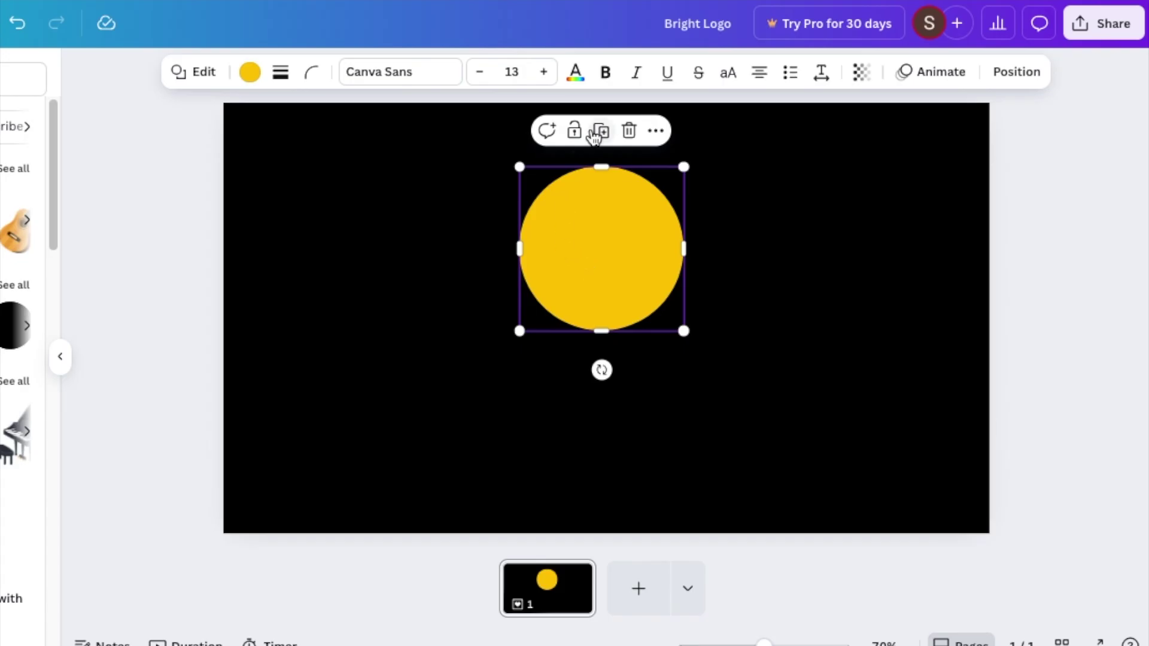
click(604, 135)
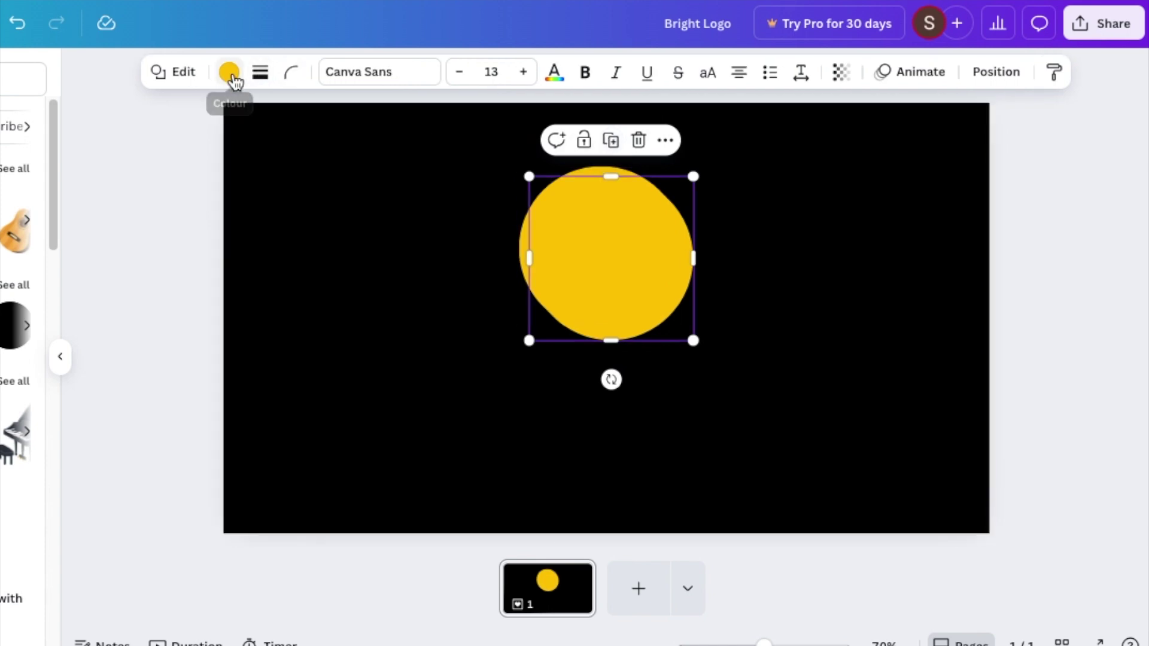
click(229, 72)
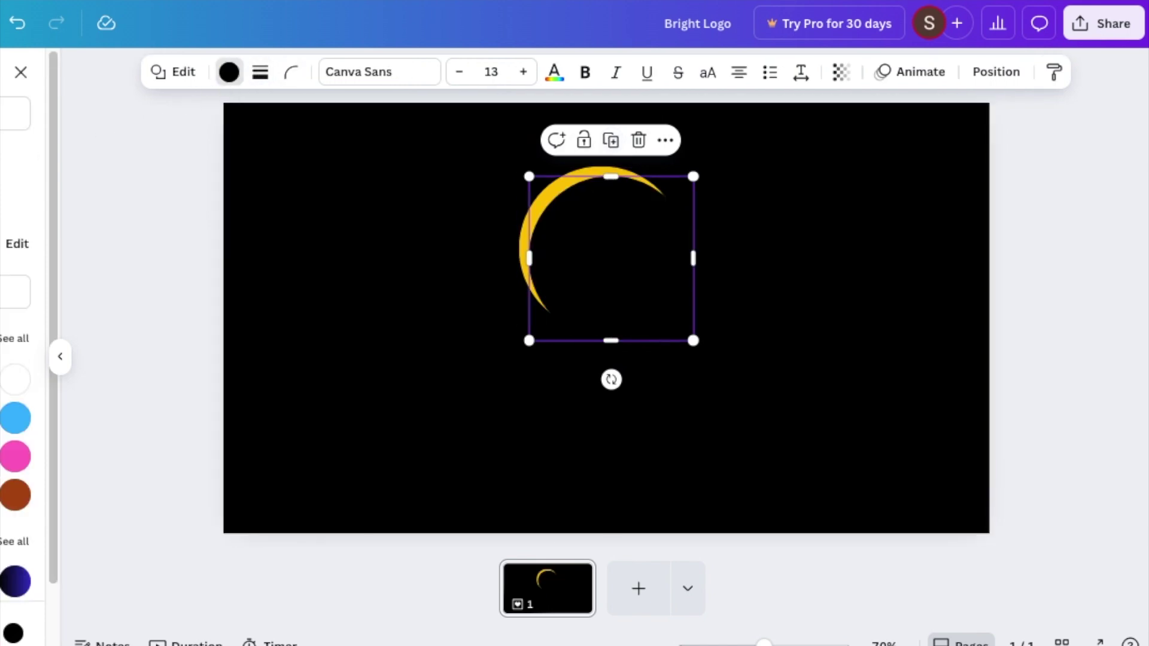
Step: Shrink the black circle and centre it inside the yellow one, leaving an evenly thick yellow ring
drag(611, 250, 605, 272)
drag(683, 361, 660, 331)
drag(578, 284, 592, 273)
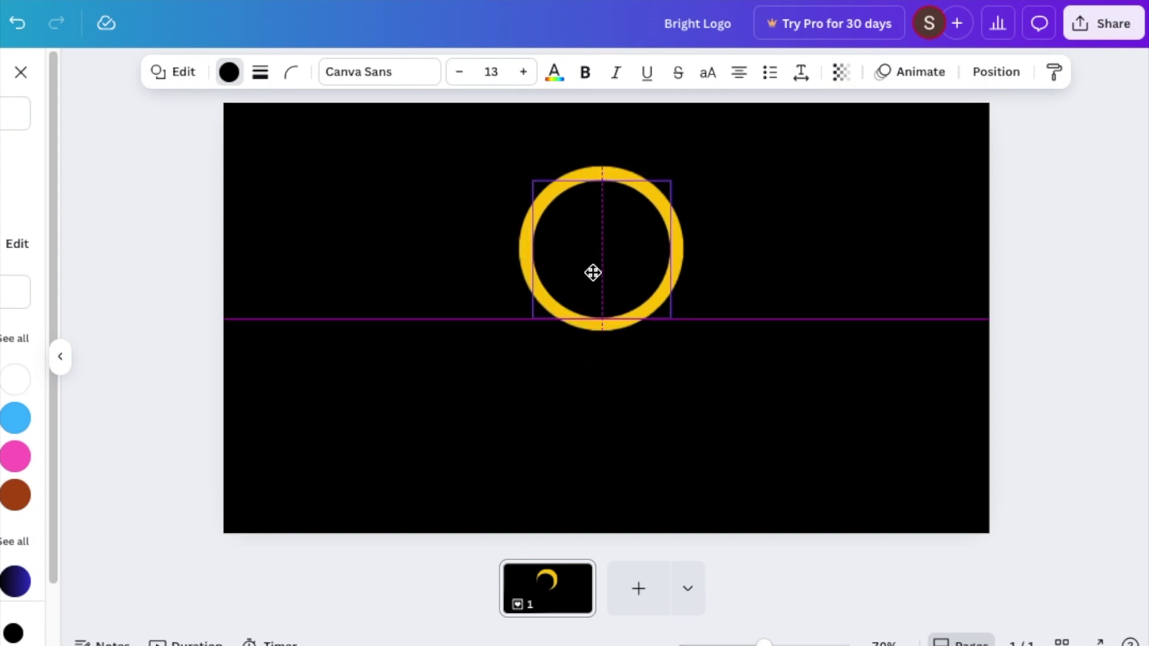
drag(593, 273, 592, 273)
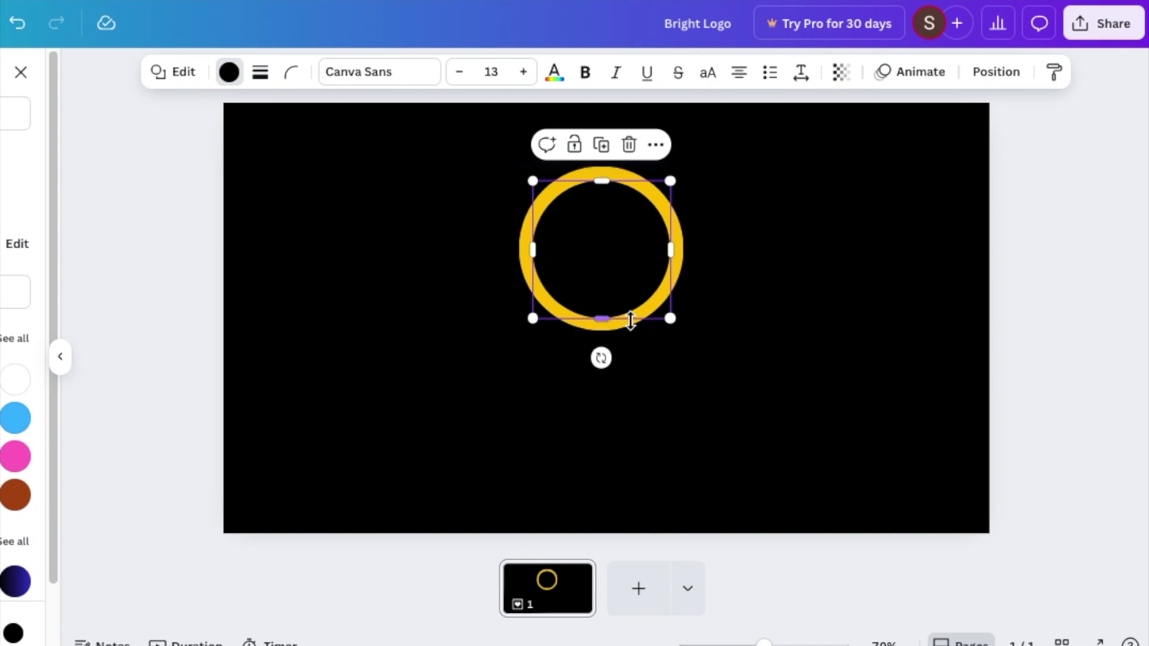
drag(674, 322, 658, 306)
drag(593, 232, 598, 243)
click(757, 334)
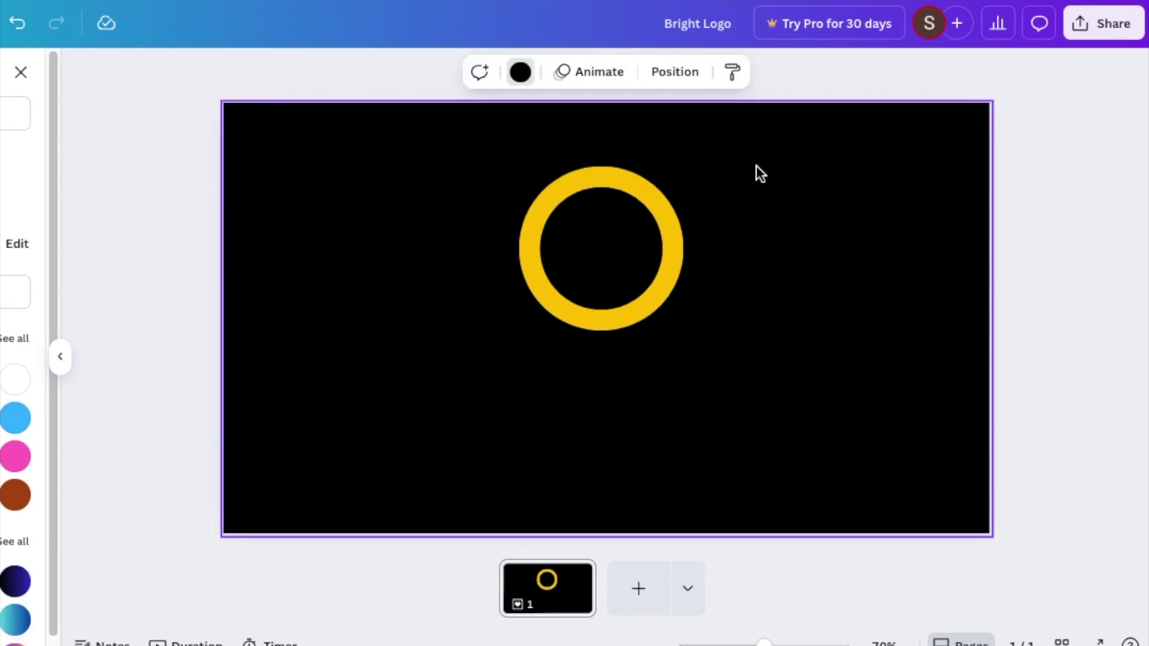
click(21, 72)
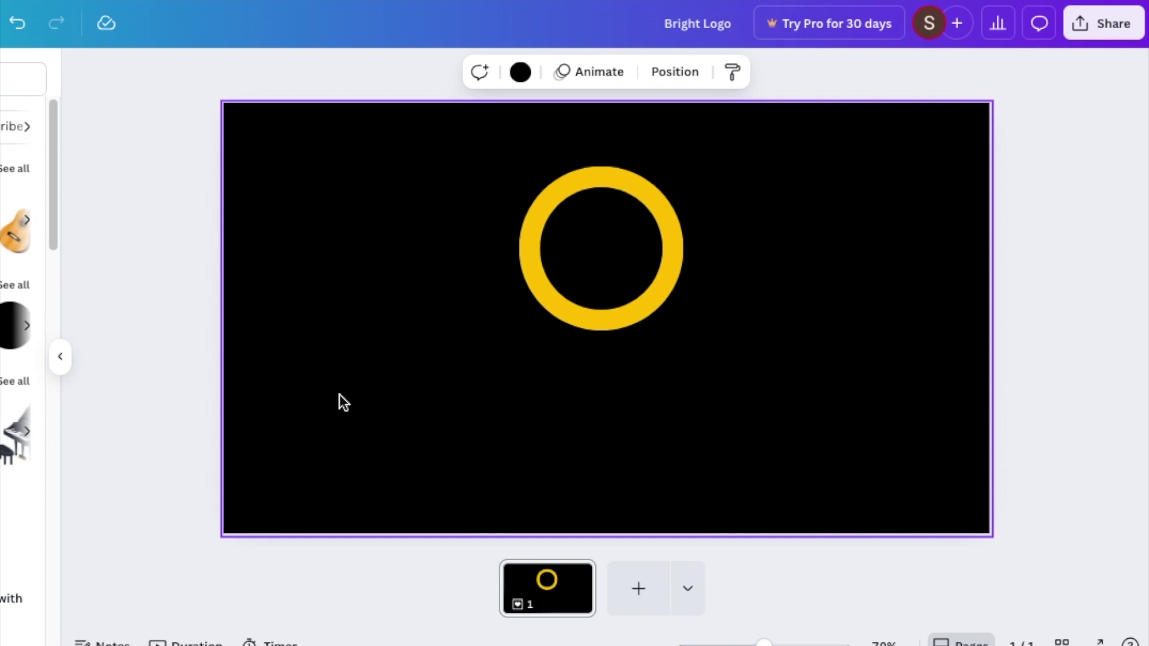
Step: Add a square and resize it into a wide rectangle that fully covers the lower half of the ring
key(r)
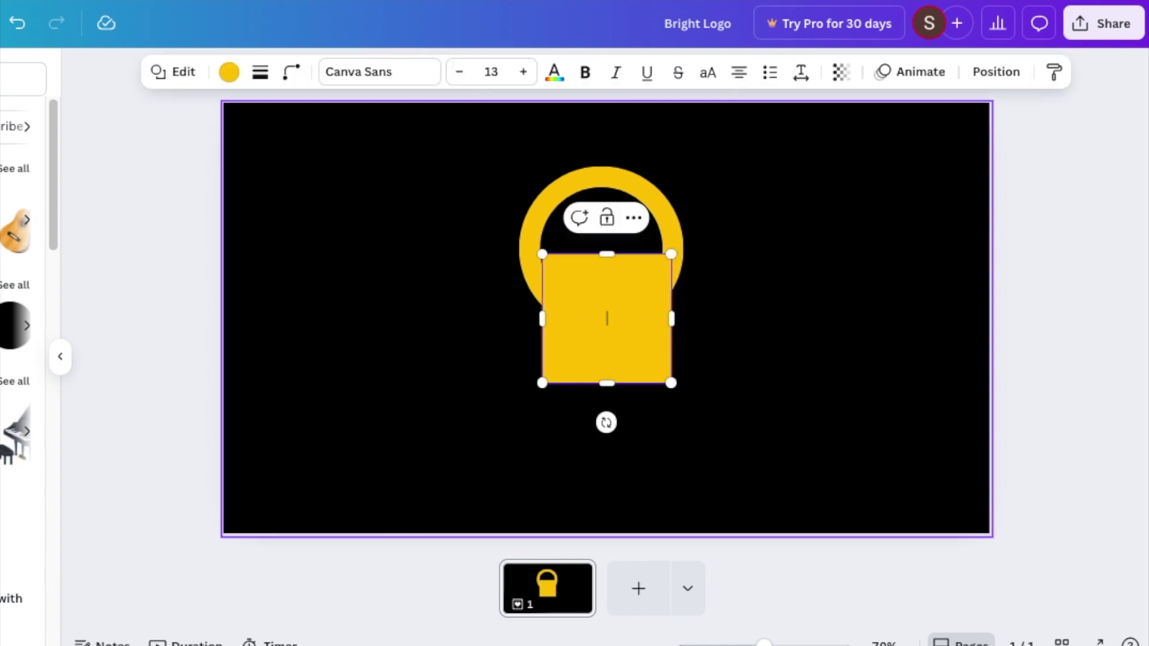
drag(565, 332, 529, 331)
drag(629, 319, 695, 316)
drag(500, 317, 513, 316)
drag(608, 383, 605, 366)
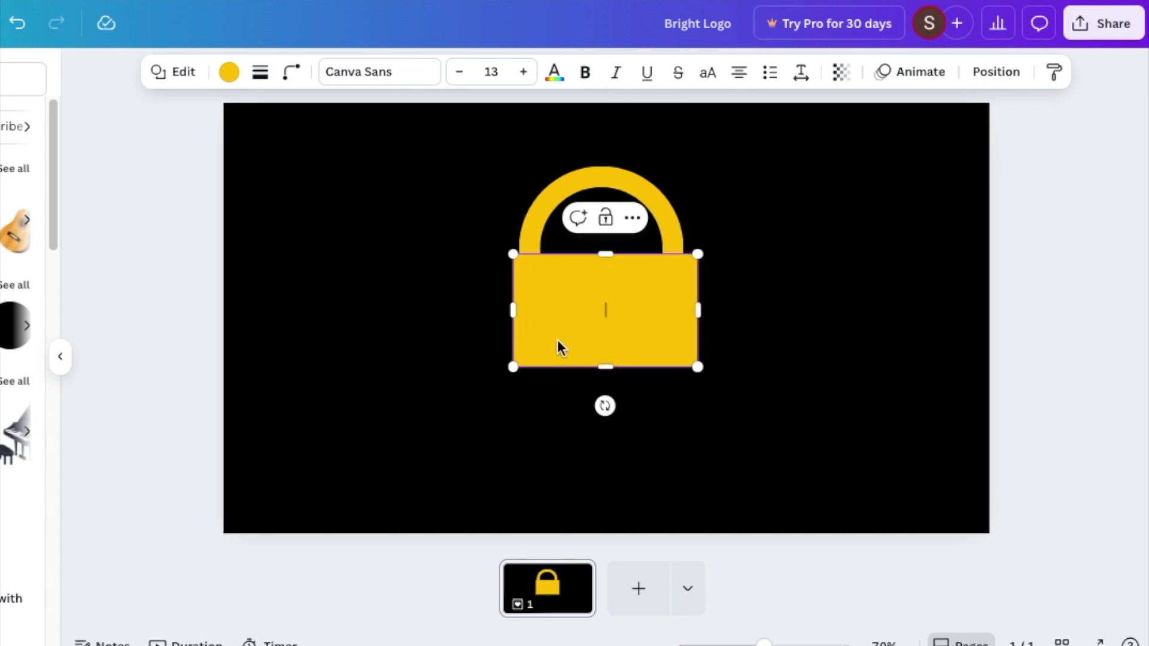
Step: Fill the rectangle with black so that only the ring's upper arch shows
click(229, 72)
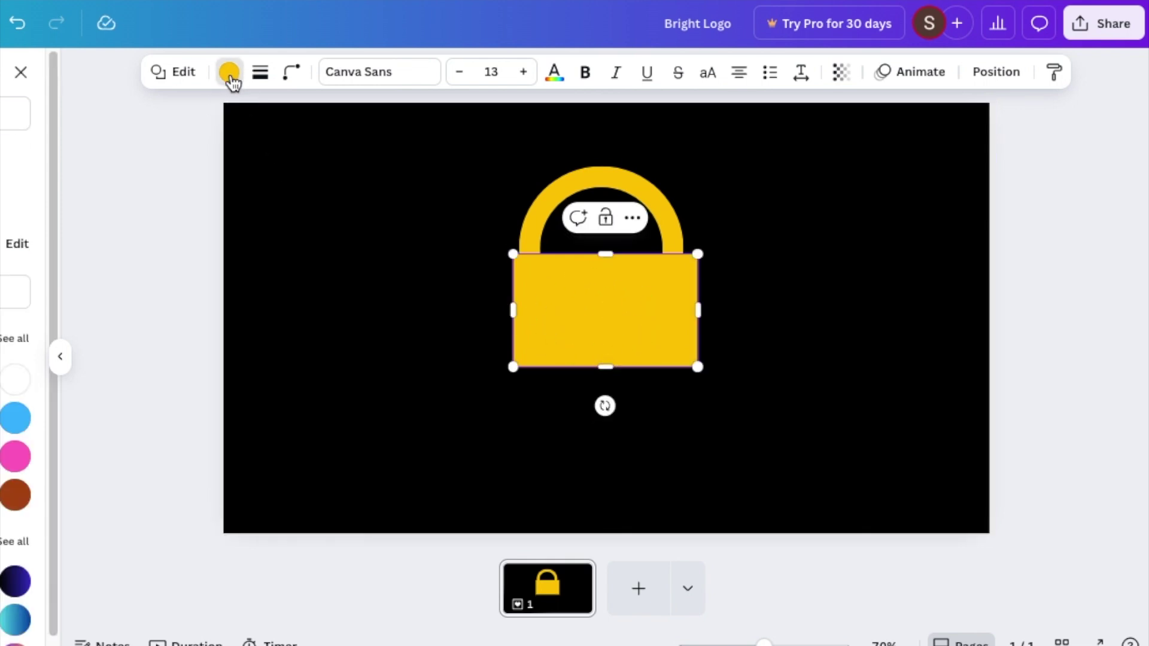
click(15, 619)
click(340, 354)
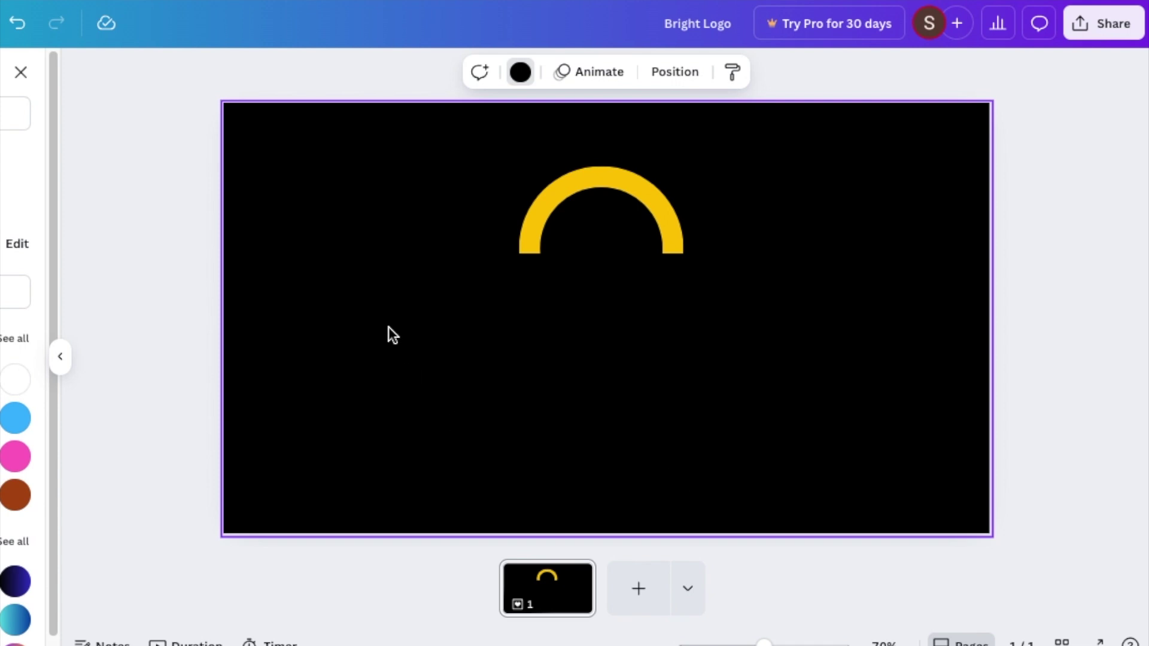
Step: Group the two circles and the black rectangle
drag(300, 154, 788, 407)
click(541, 136)
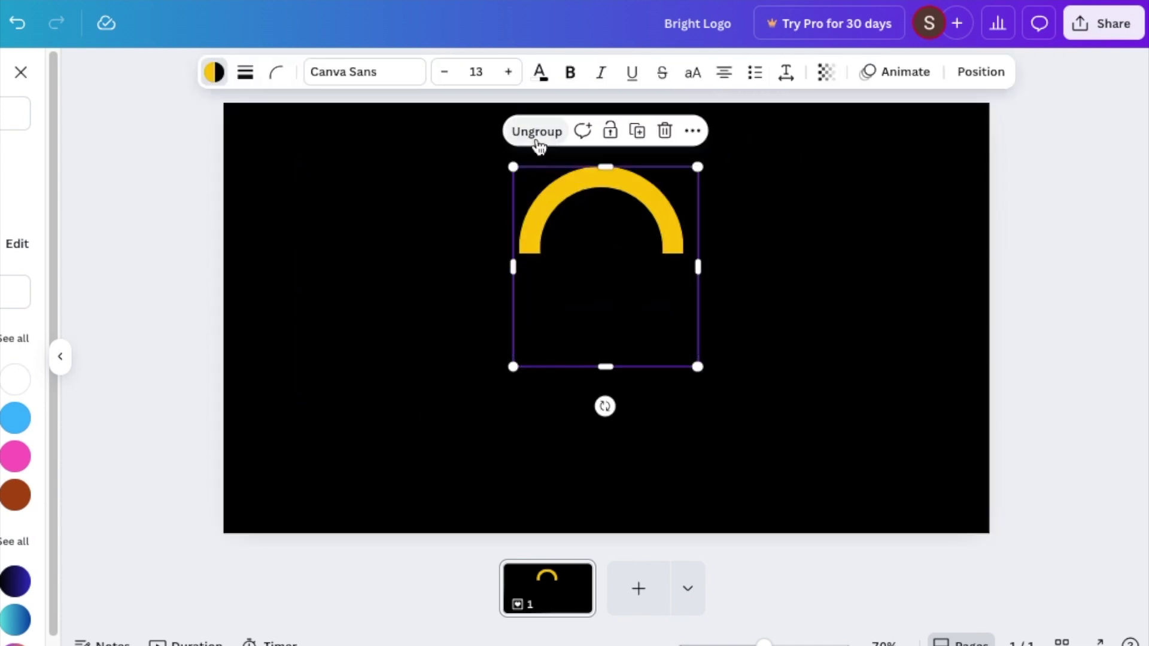
click(386, 230)
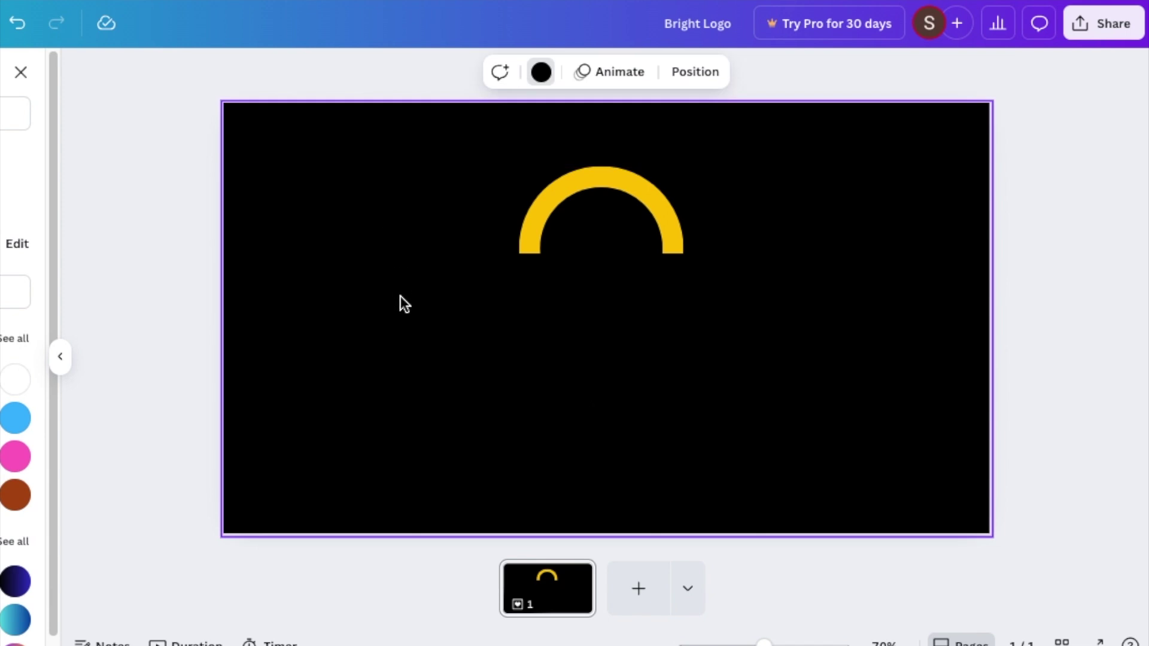
Step: Add a line and reshape it into a short vertical line beside the arch, towards the page's left edge
key(l)
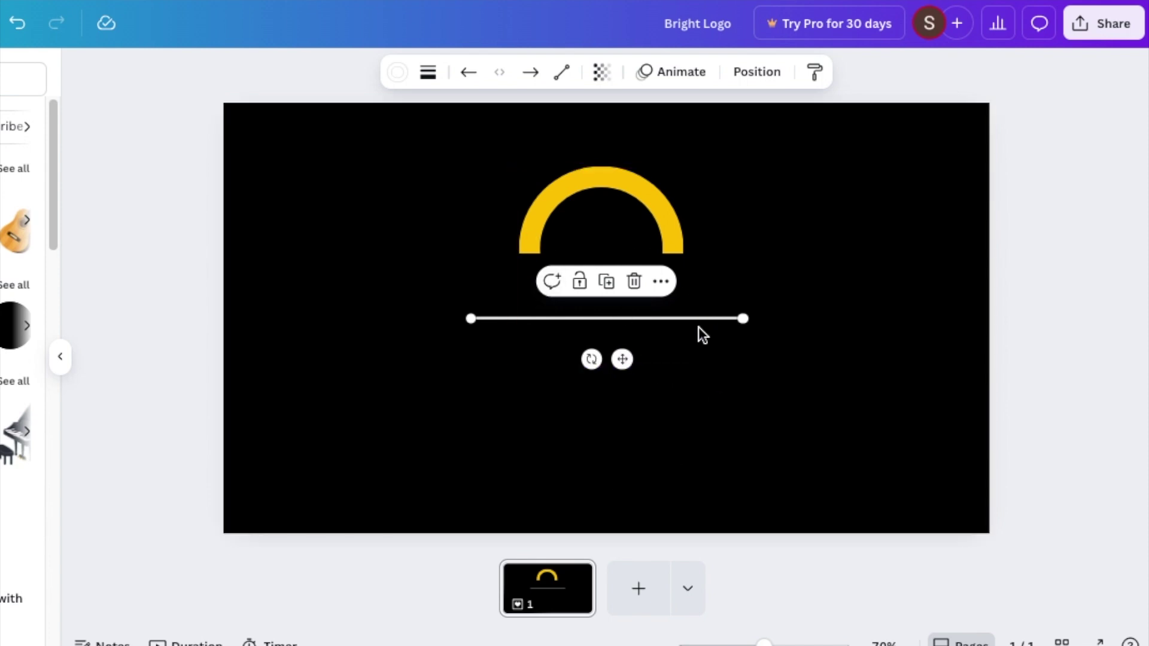
drag(622, 360, 395, 416)
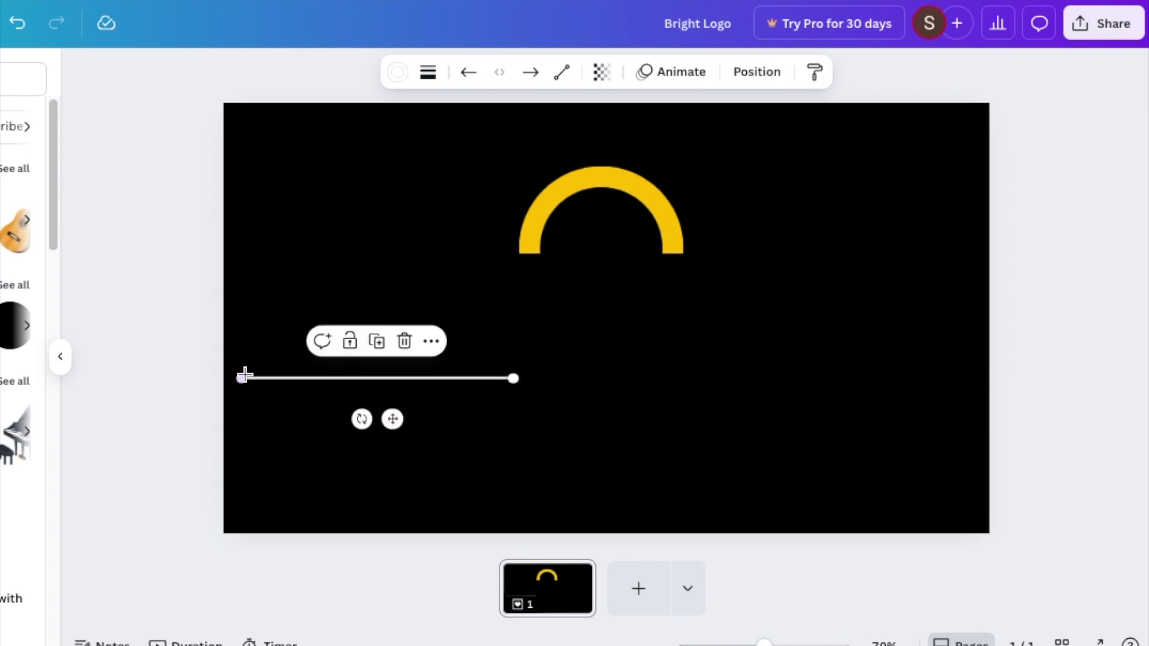
drag(239, 377, 270, 255)
drag(512, 377, 329, 385)
drag(267, 255, 329, 256)
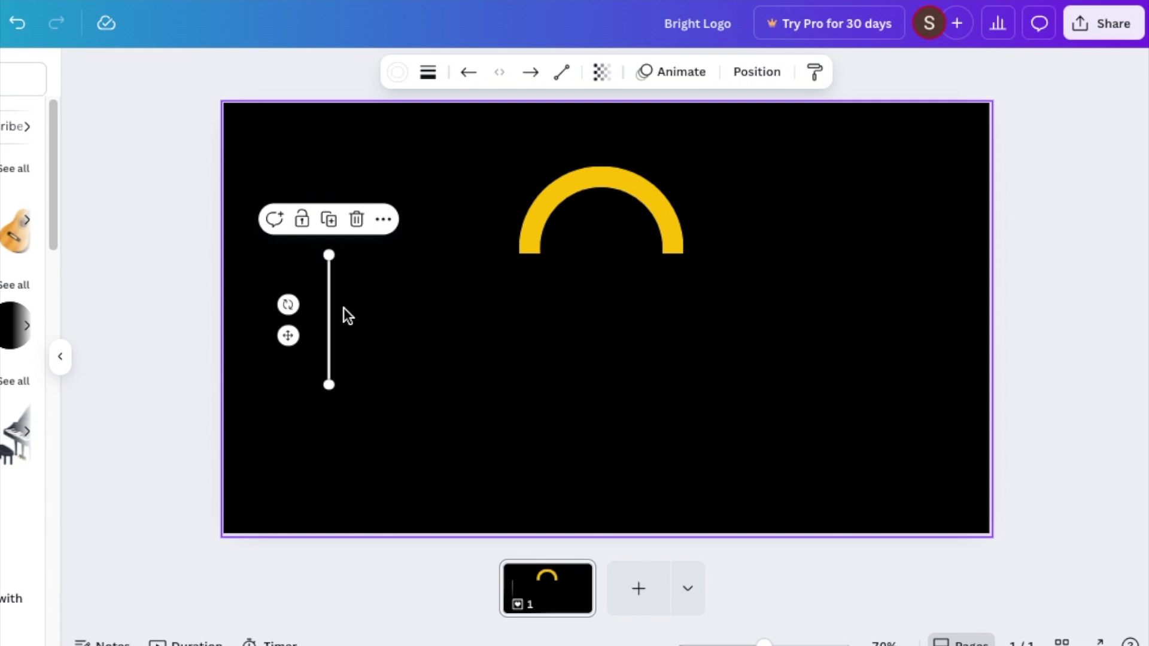
Step: Set the vertical line's stroke weight to 30 and place it directly below the arch's left end
click(428, 73)
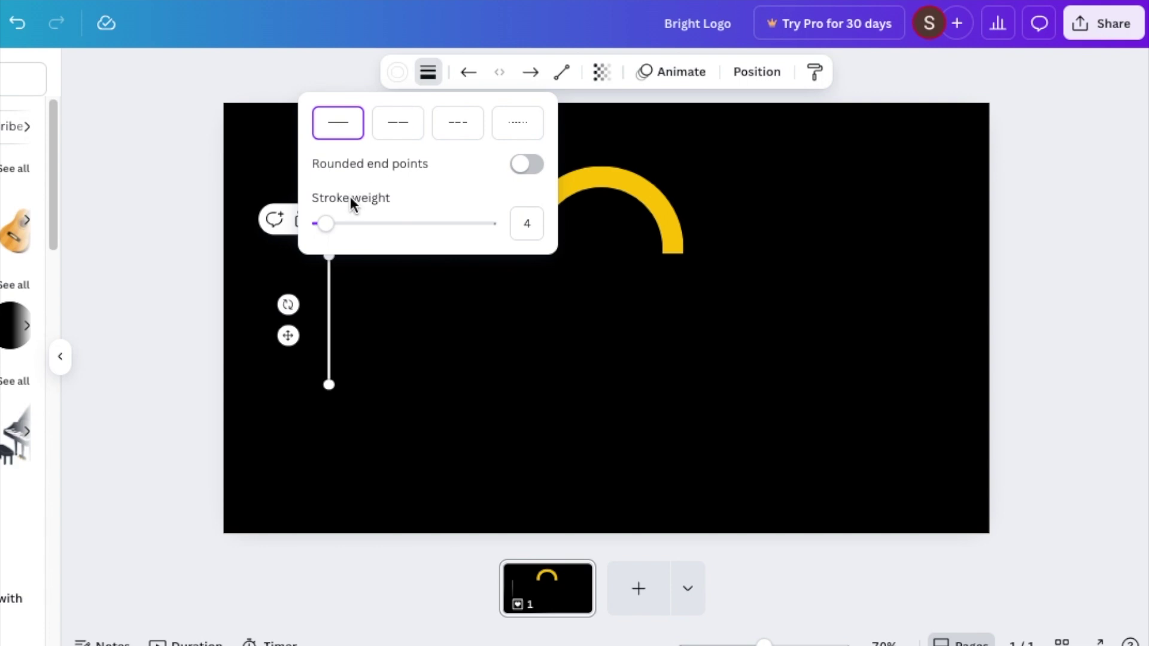
drag(326, 228, 371, 238)
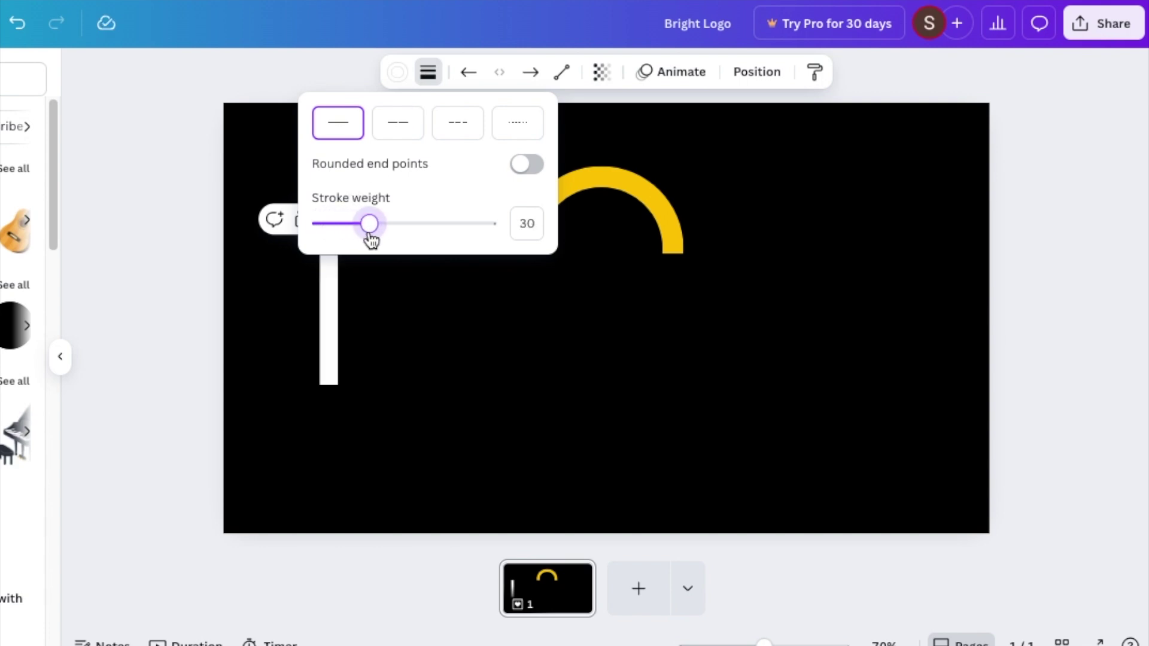
drag(280, 335, 479, 340)
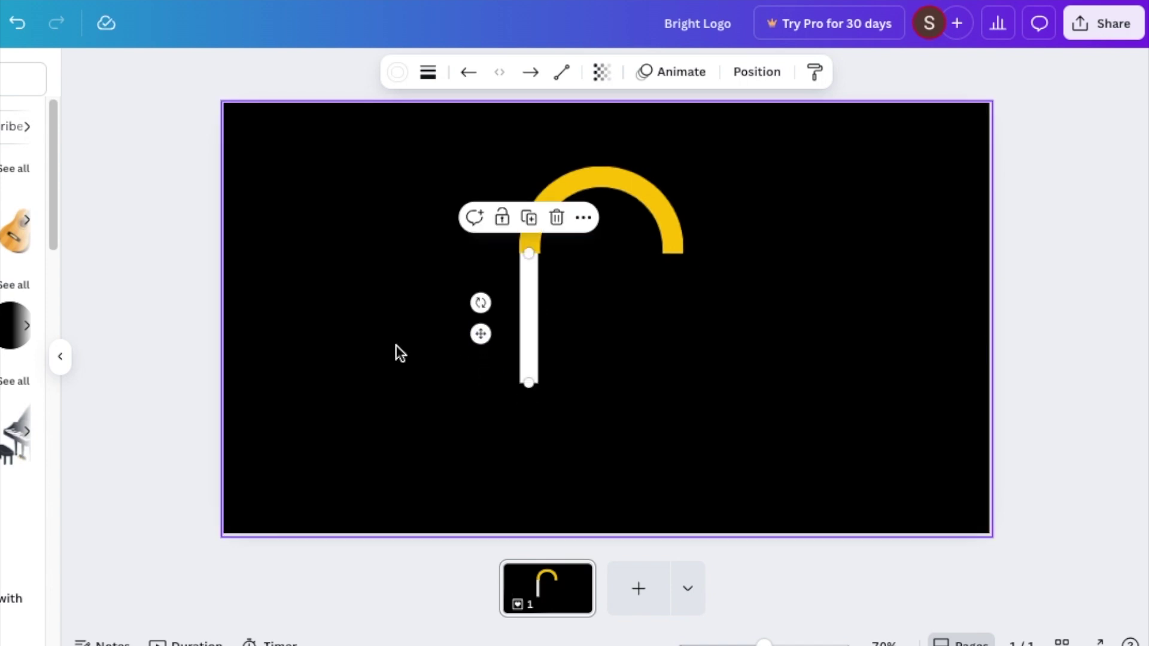
Step: Set the white line's stroke weight to 35 and align its edges precisely with the arch's left end
click(428, 72)
drag(374, 226, 379, 226)
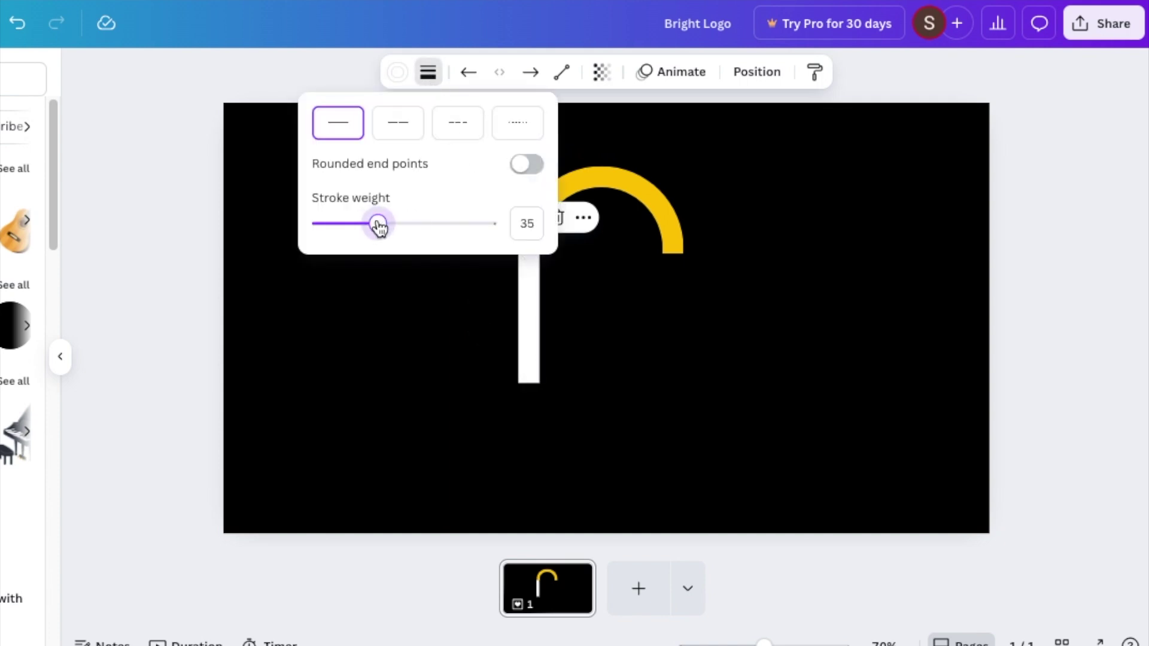
click(399, 354)
drag(764, 644, 832, 645)
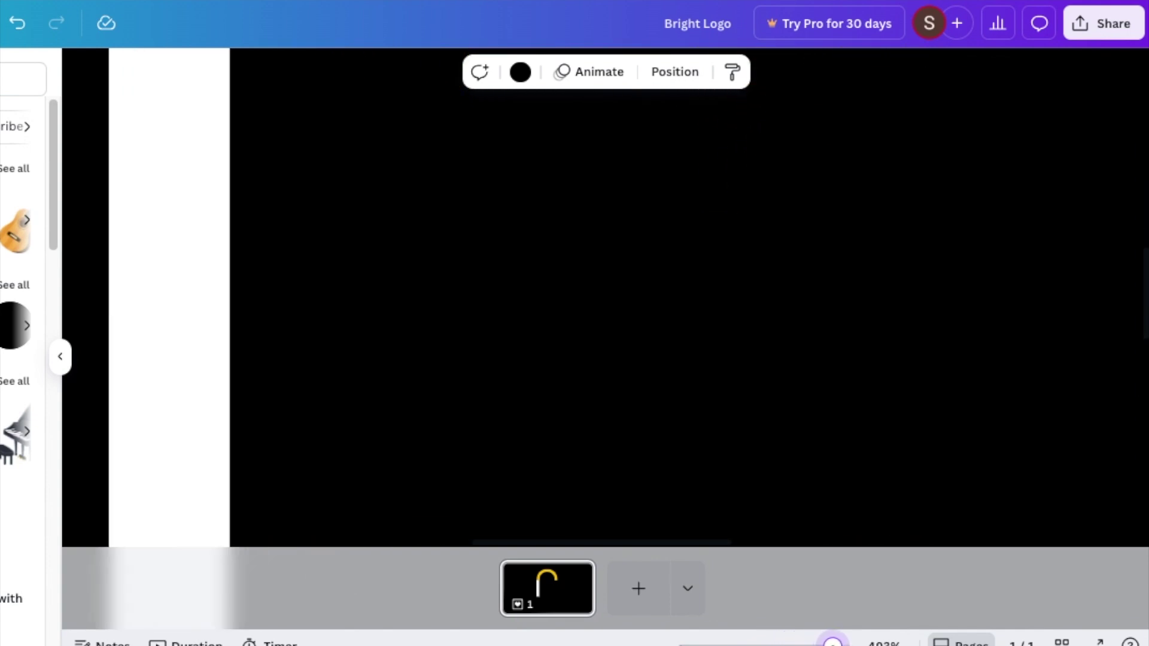
scroll(419, 314, up, 8)
drag(142, 455, 148, 457)
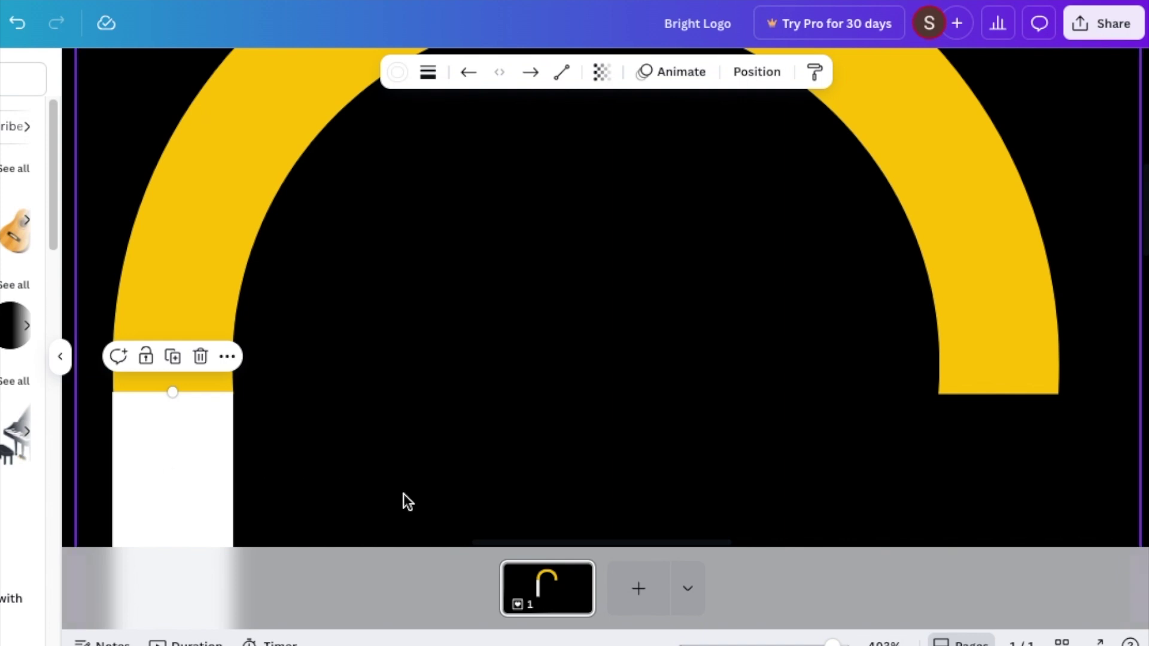
ctrl+scroll(596, 346, down, 2)
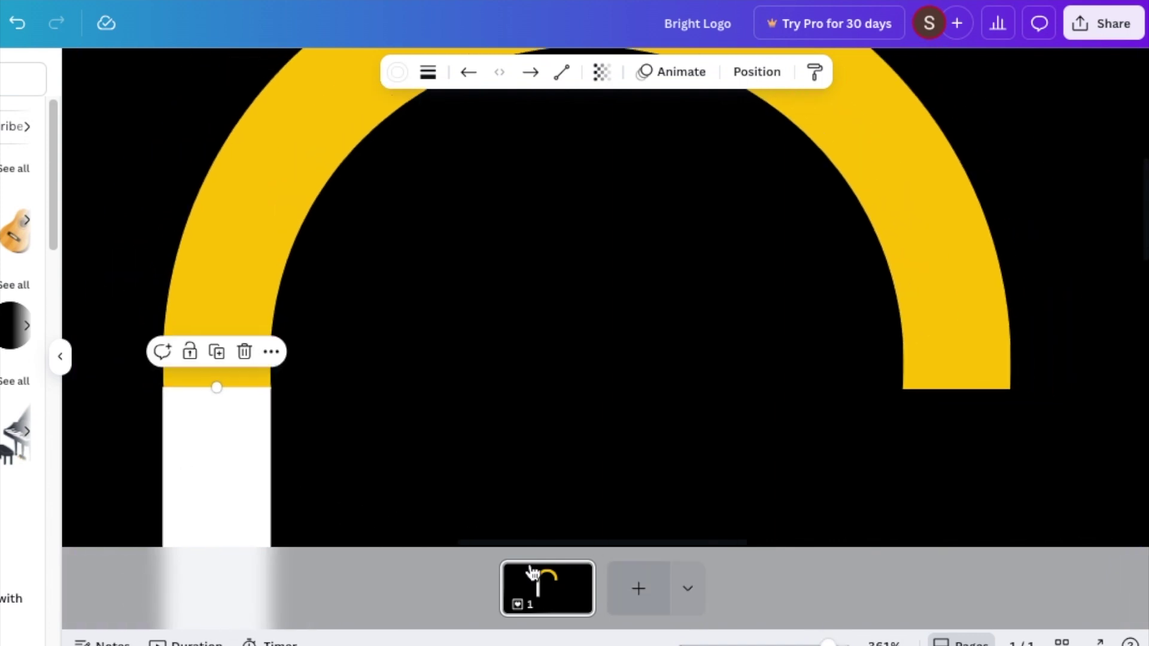
Step: Try stroke weights of 37 and 34 on the white line and return it to 35
click(428, 72)
click(385, 224)
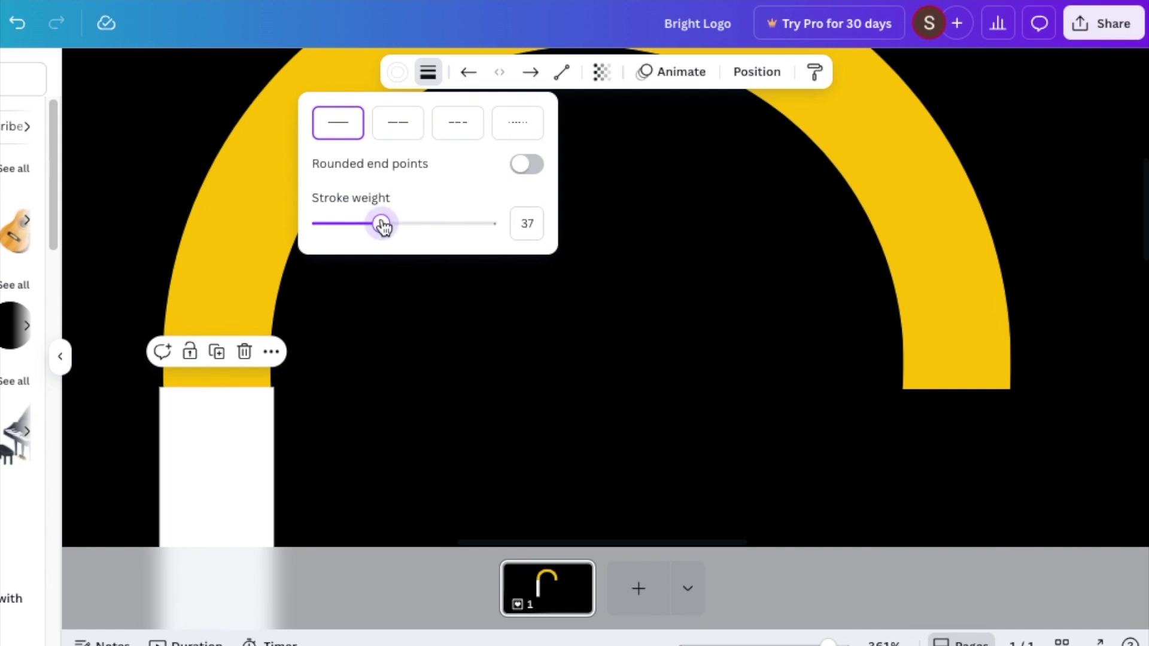
drag(383, 225, 376, 223)
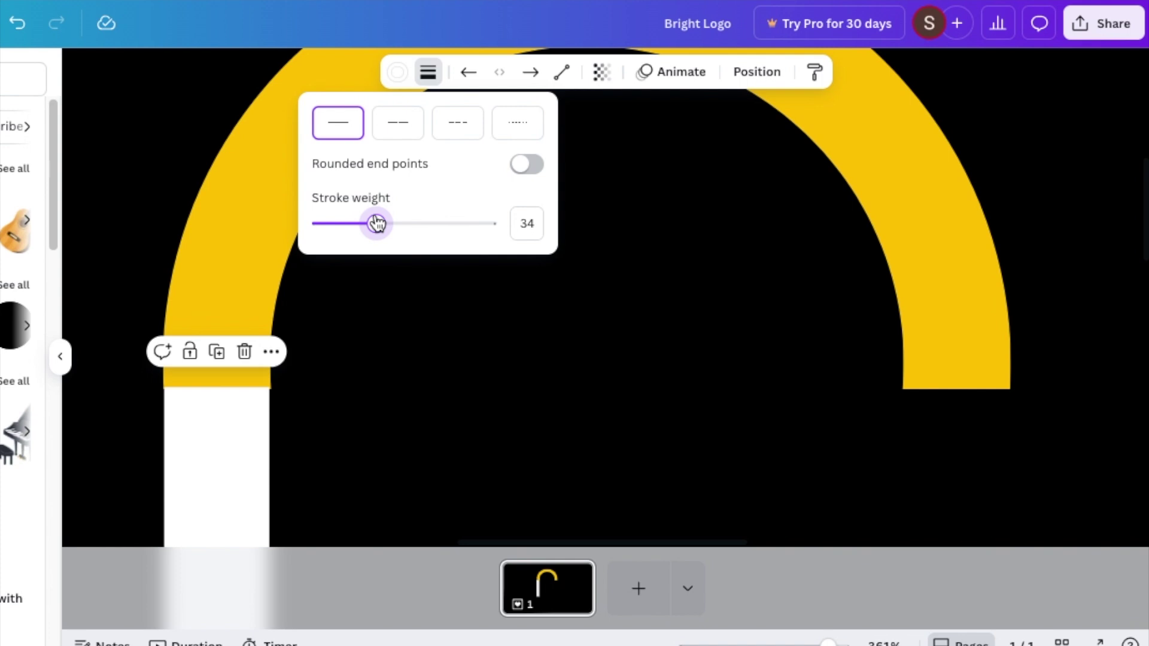
drag(377, 223, 379, 223)
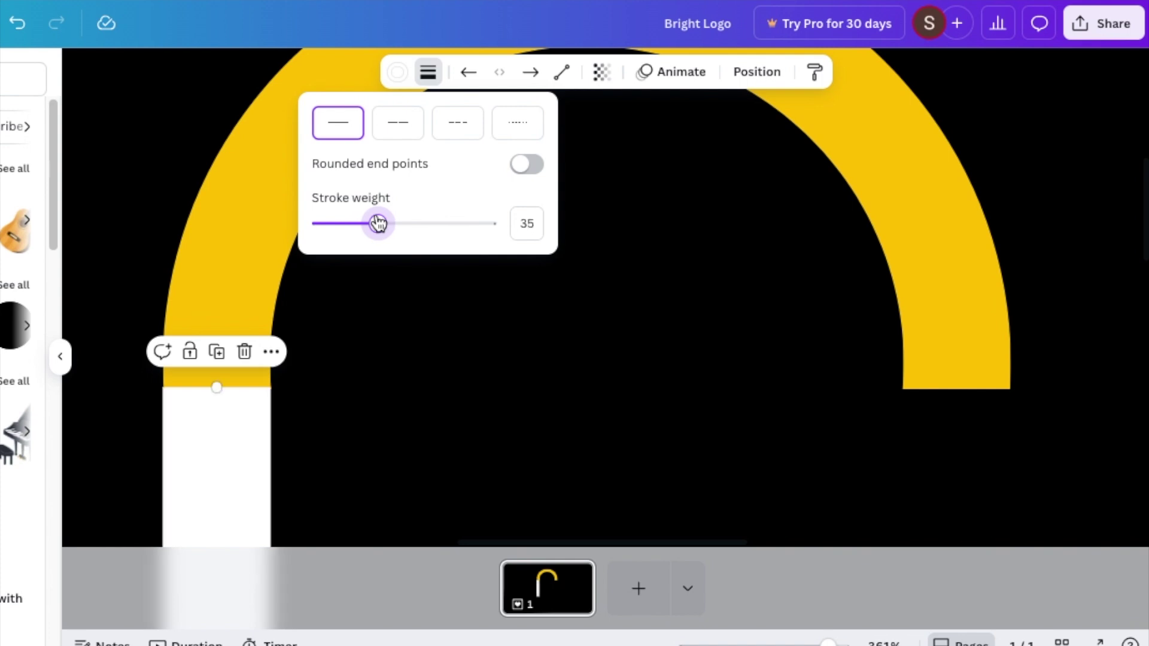
click(428, 360)
Step: Recolour the white vertical line to the same yellow as the arch
drag(828, 642, 768, 642)
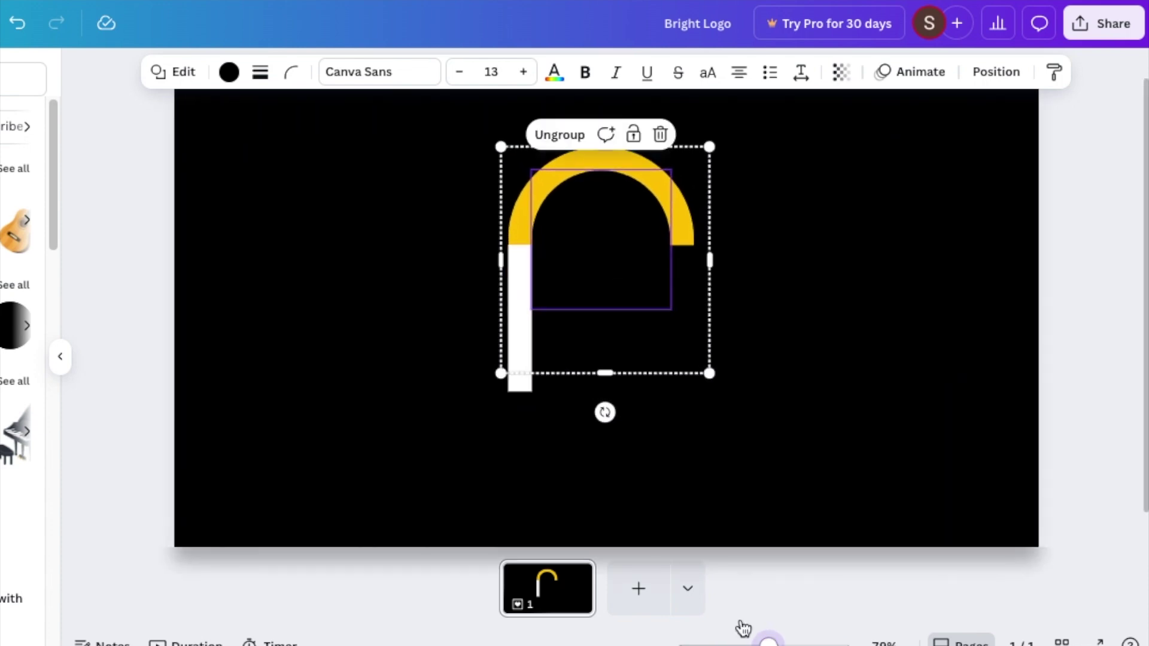
click(444, 450)
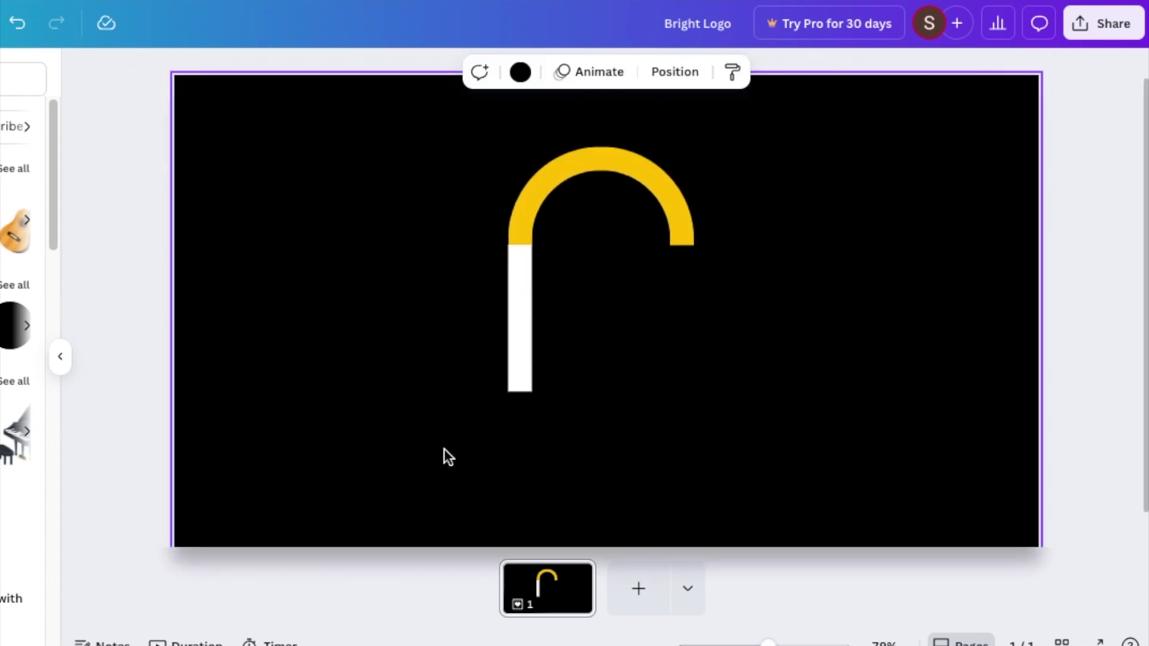
click(524, 375)
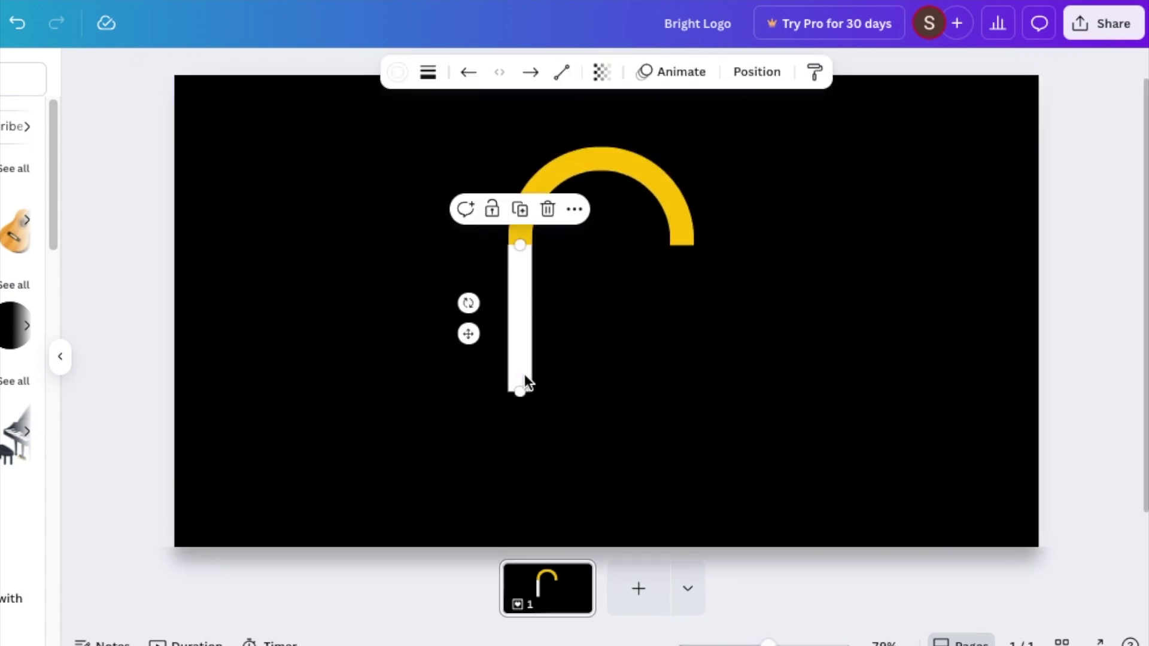
click(397, 72)
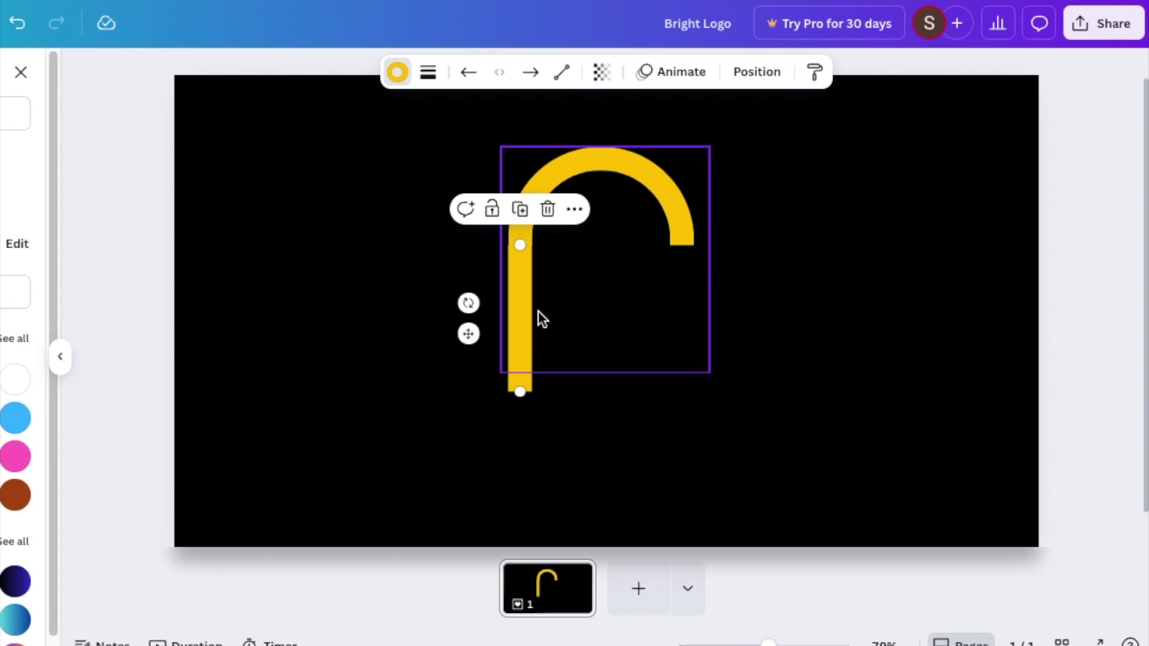
Step: Change the yellow line's type to Curved, keep it nearly straight, and shorten it to a little over half its length
click(562, 76)
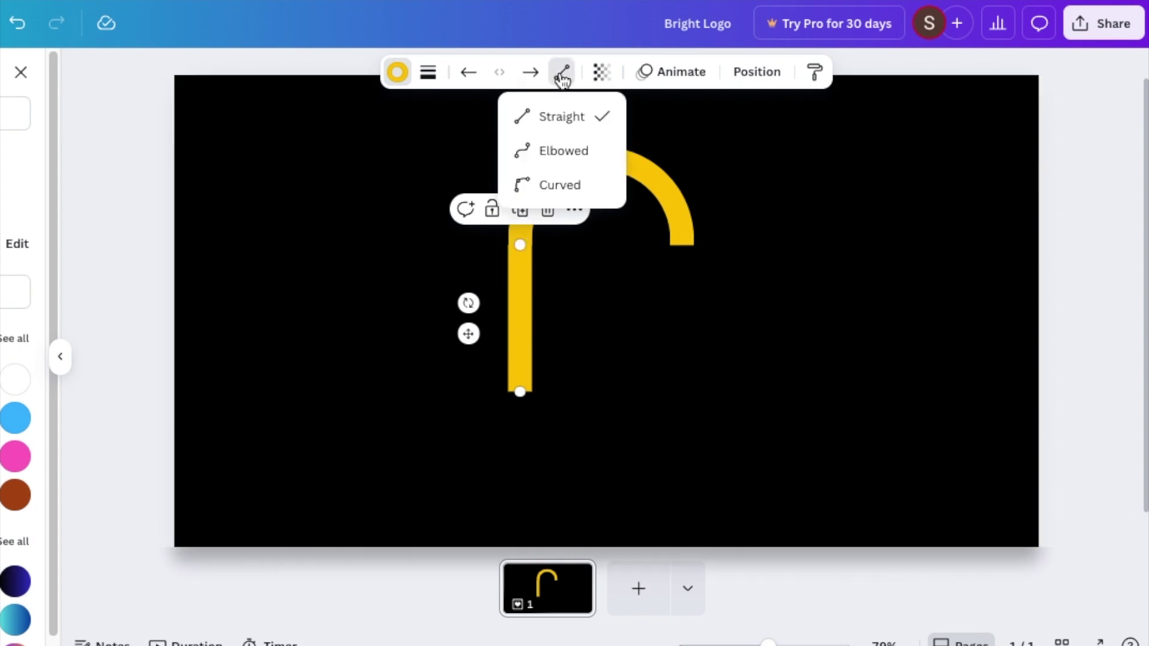
click(547, 191)
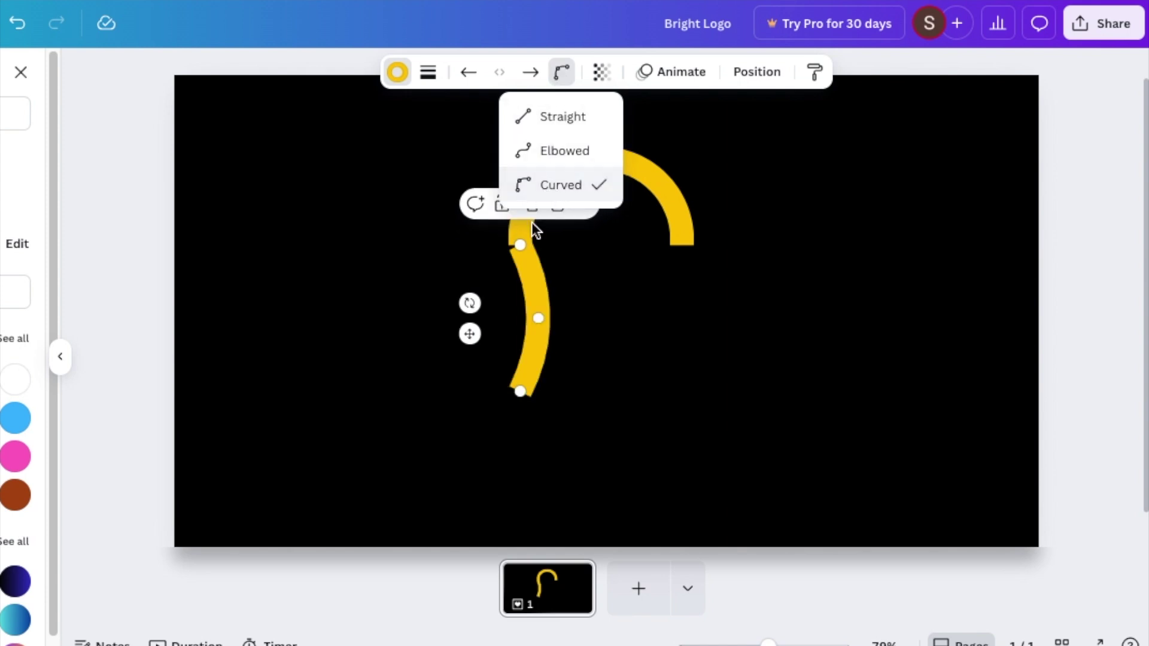
click(521, 318)
mouse_move(521, 318)
mouse_down()
mouse_move(495, 317)
mouse_move(550, 316)
mouse_move(519, 318)
mouse_up()
drag(520, 385, 521, 329)
click(491, 359)
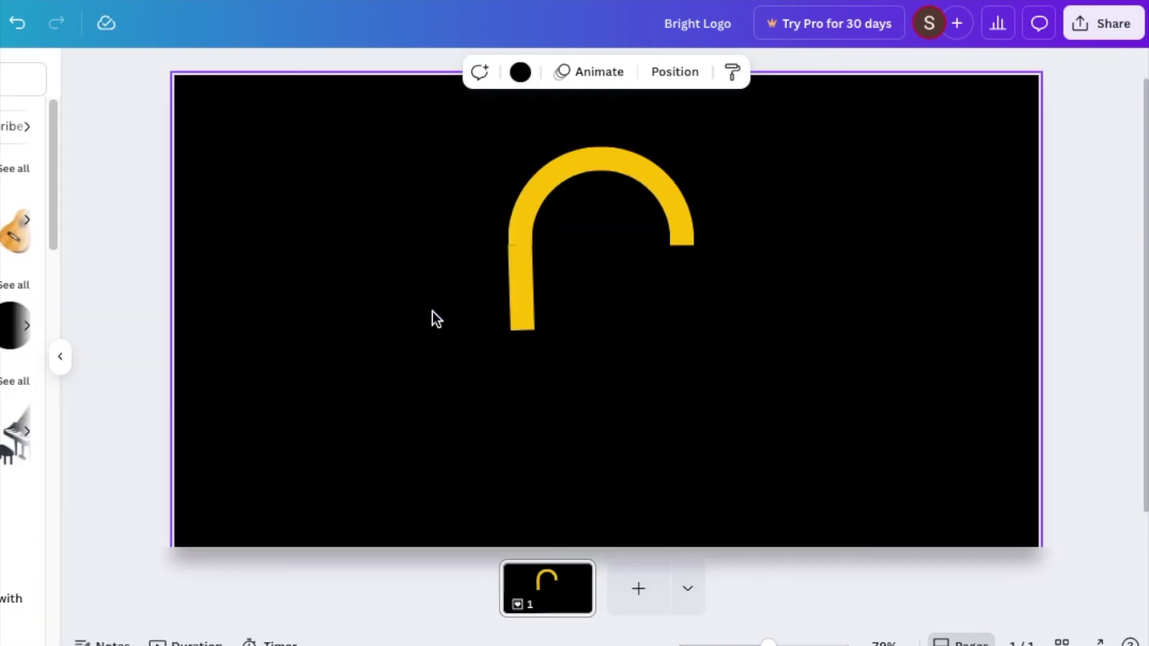
Step: Bend and rotate the short line into an arc that continues inward below the arch's left end
click(520, 304)
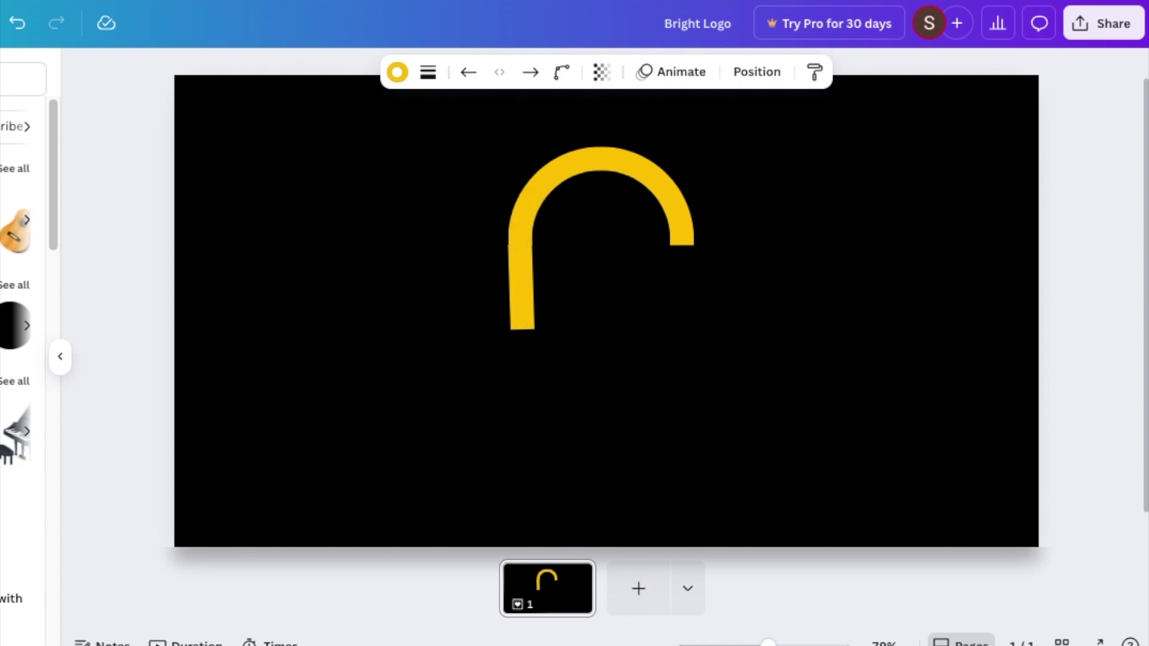
click(525, 306)
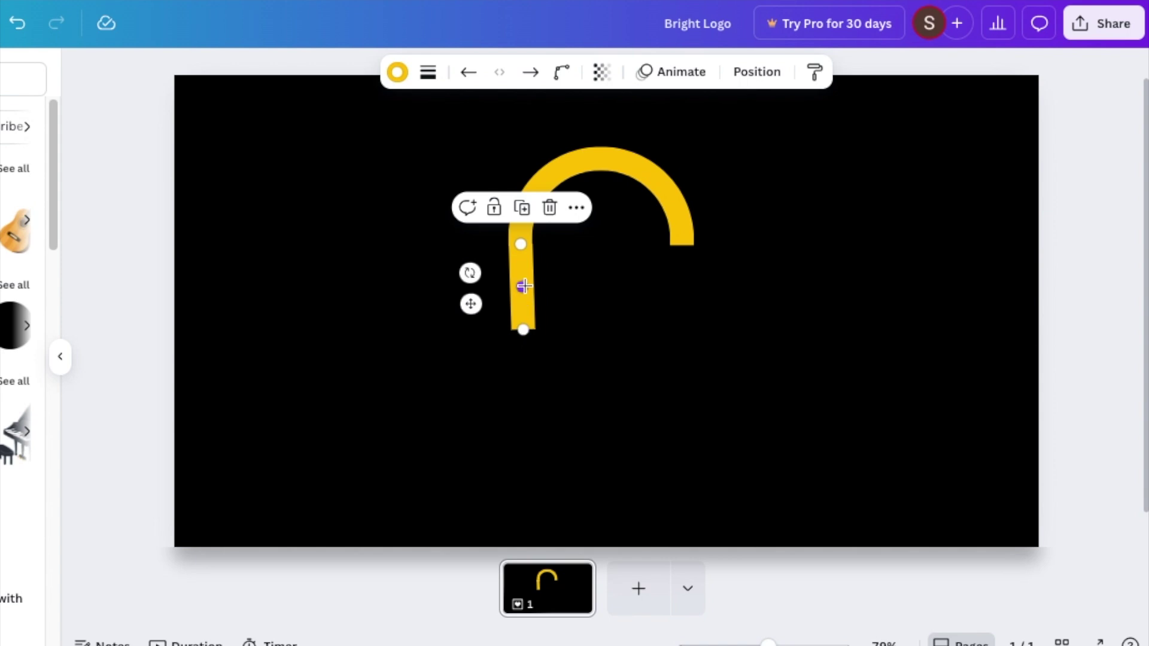
drag(524, 285, 501, 298)
drag(475, 325, 488, 322)
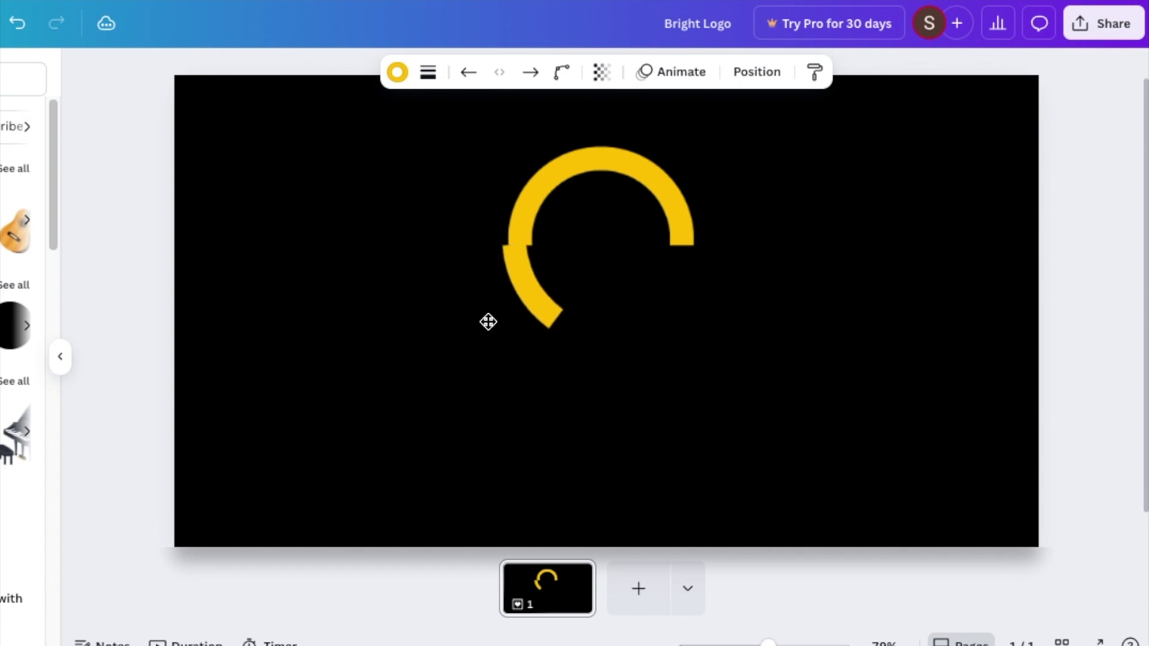
Step: Nudge the arc to the right until its upper end lines up exactly with the arch's left end
key(Right)
key(Right)
key(Right)
key(Right)
key(Right)
key(Right)
key(Right)
key(Right)
key(Right)
key(Right)
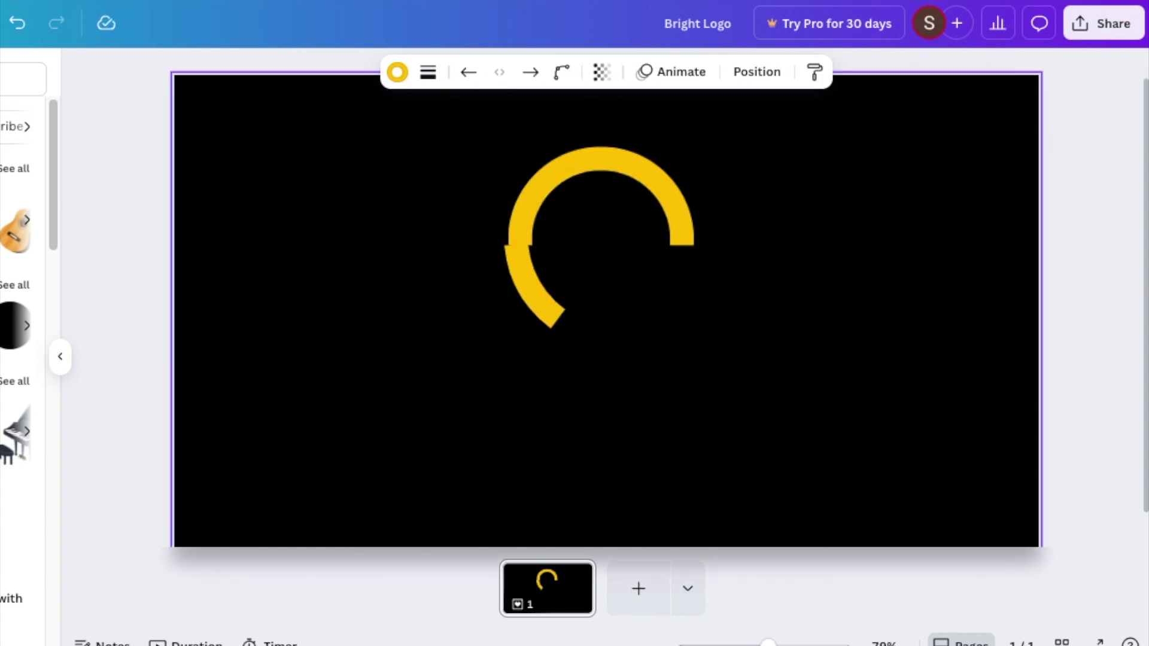
key(Right)
key(Right)
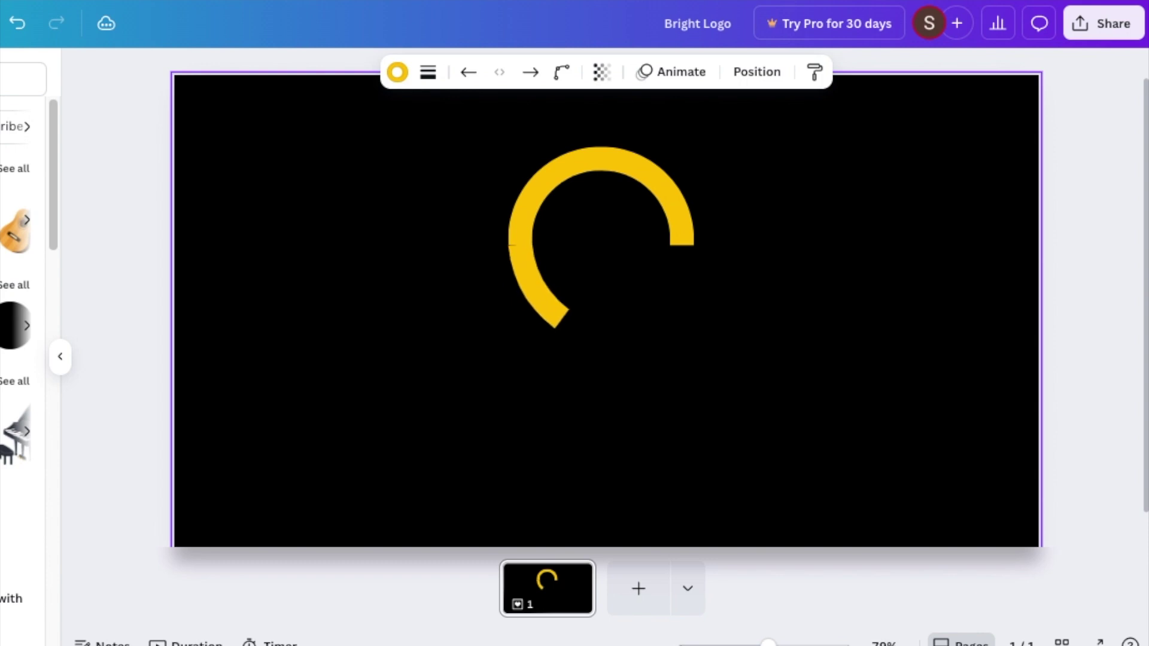
key(Right)
key(Right)
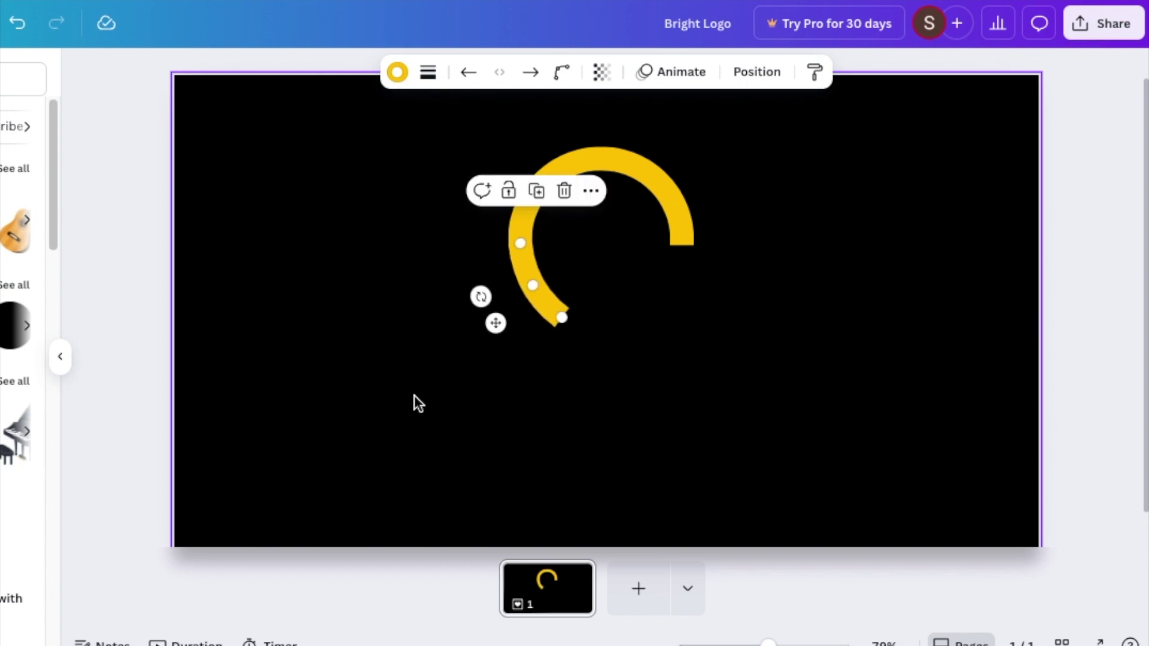
click(401, 404)
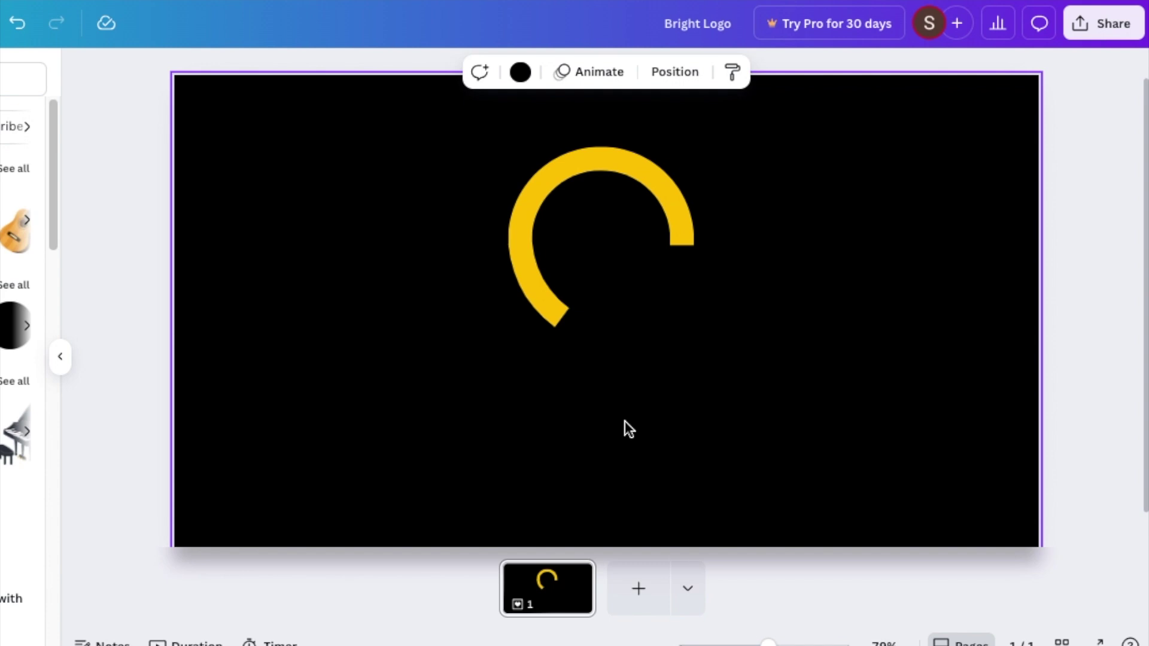
Step: Duplicate the arc and rotate the copy to join its lower end, curving the opposite way to form an S-shape
click(537, 288)
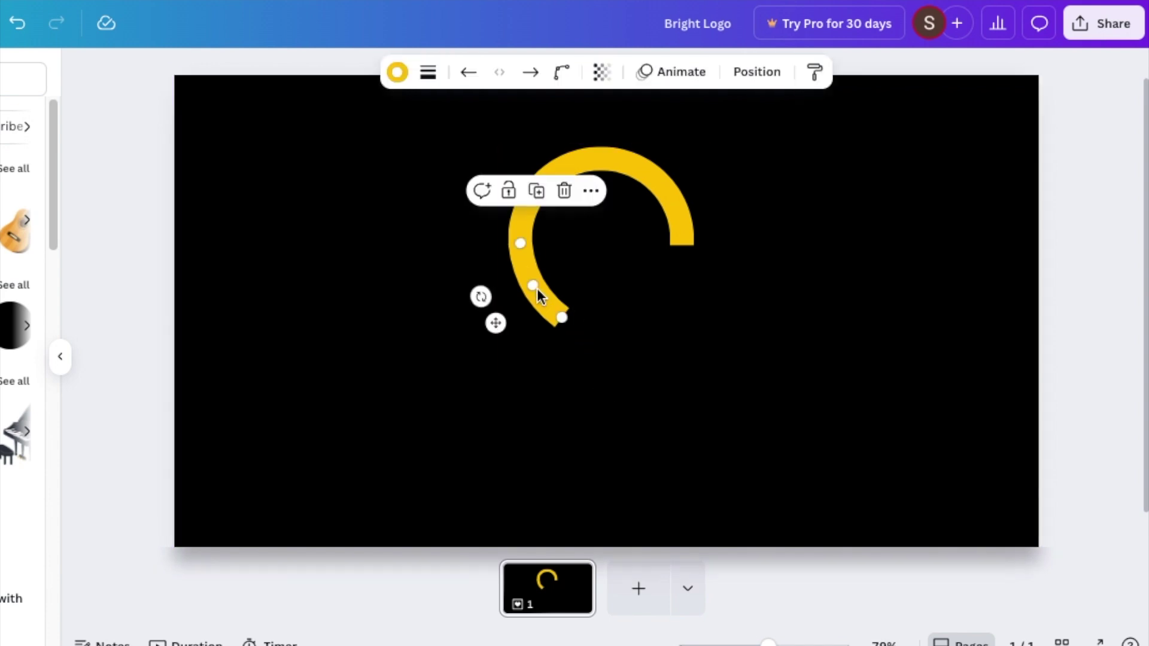
click(538, 195)
drag(507, 333, 578, 358)
drag(531, 400, 541, 385)
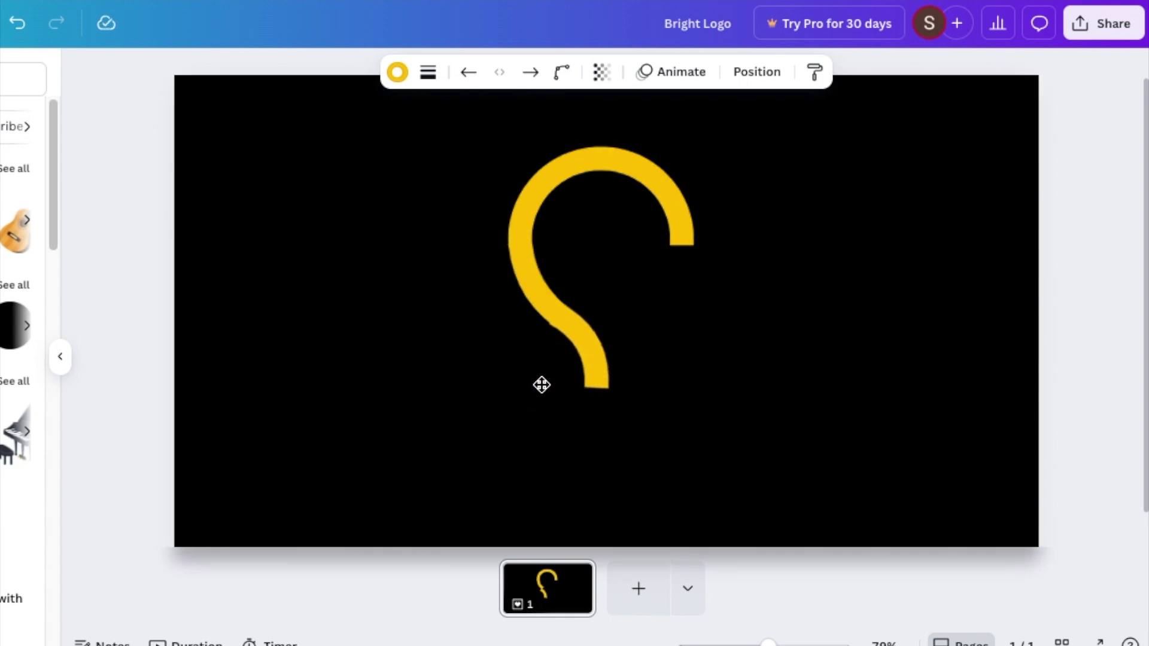
drag(541, 384, 520, 364)
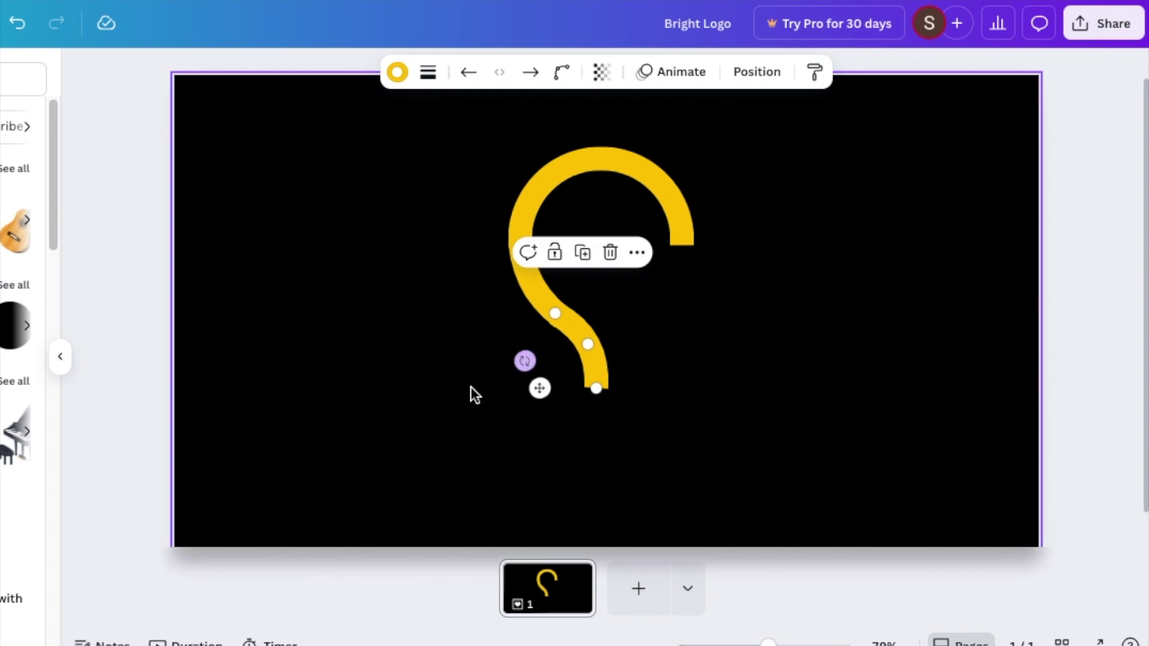
click(416, 411)
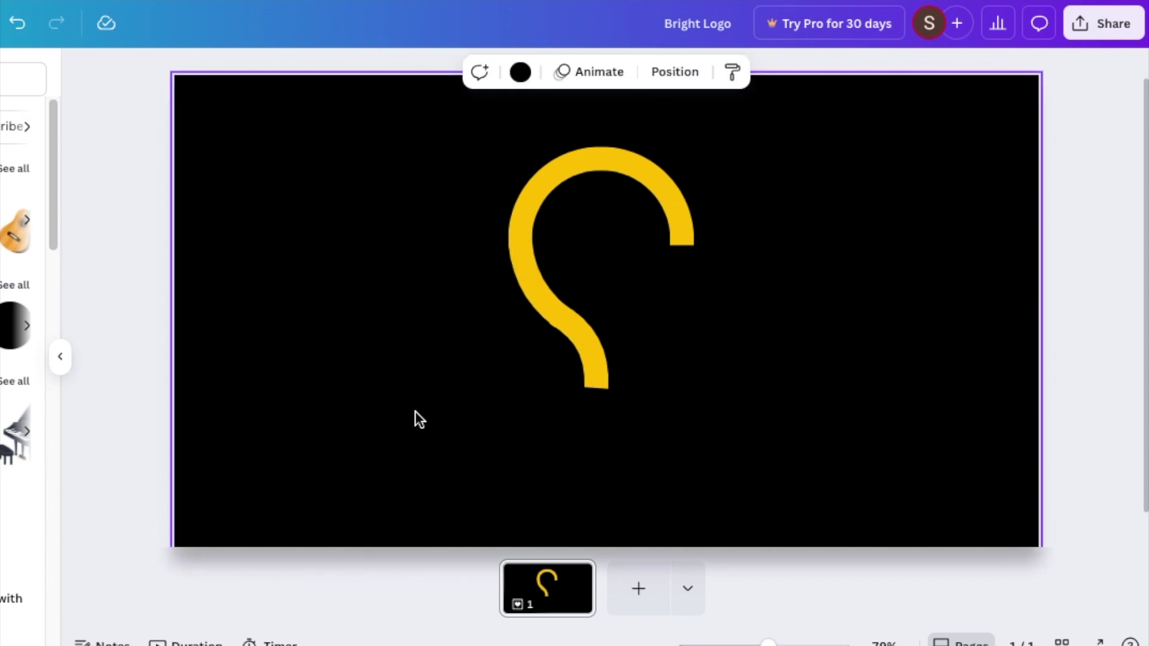
Step: Extend the lower arc's bottom end slightly further down and refine its joint with the arc above
click(598, 383)
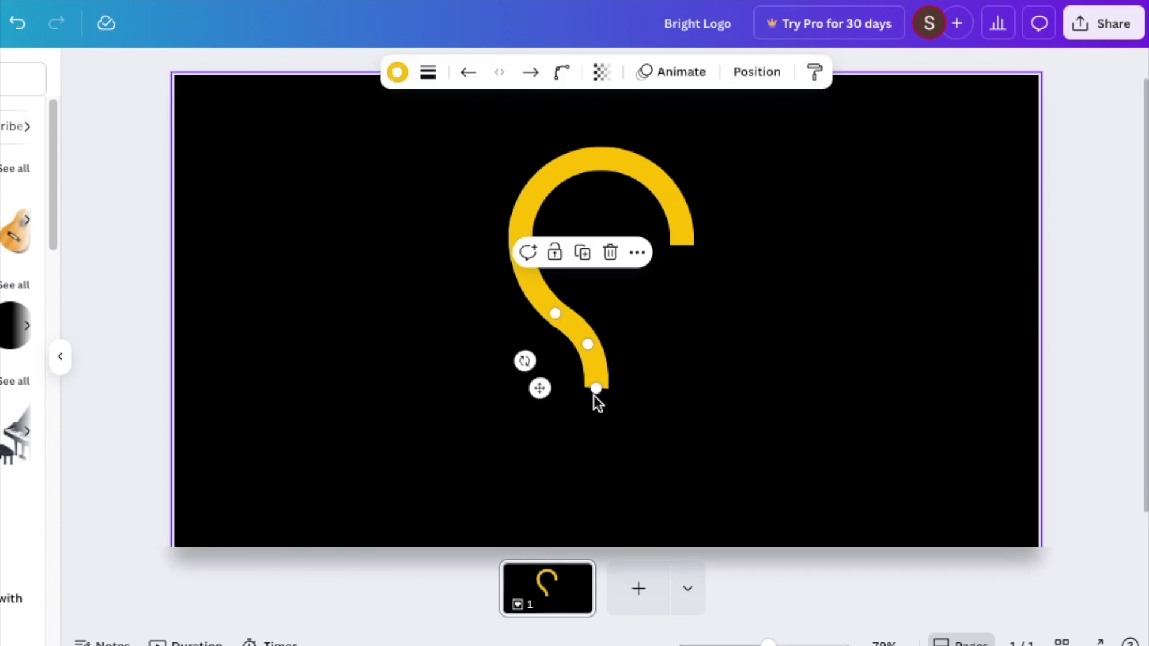
drag(595, 390, 597, 408)
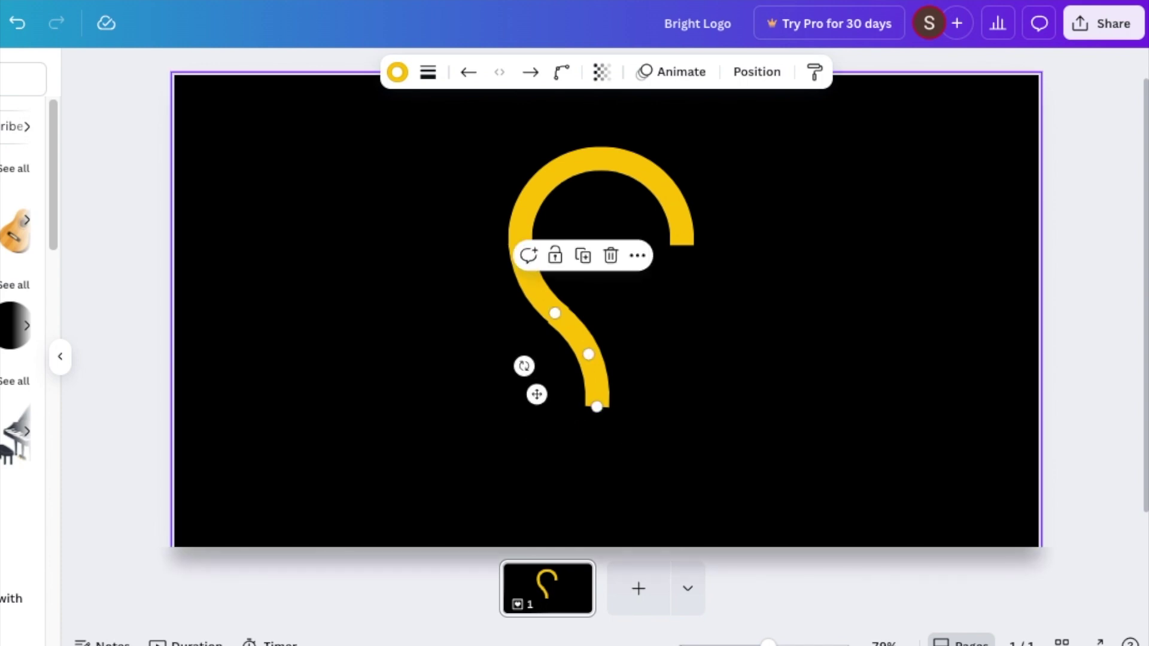
click(437, 424)
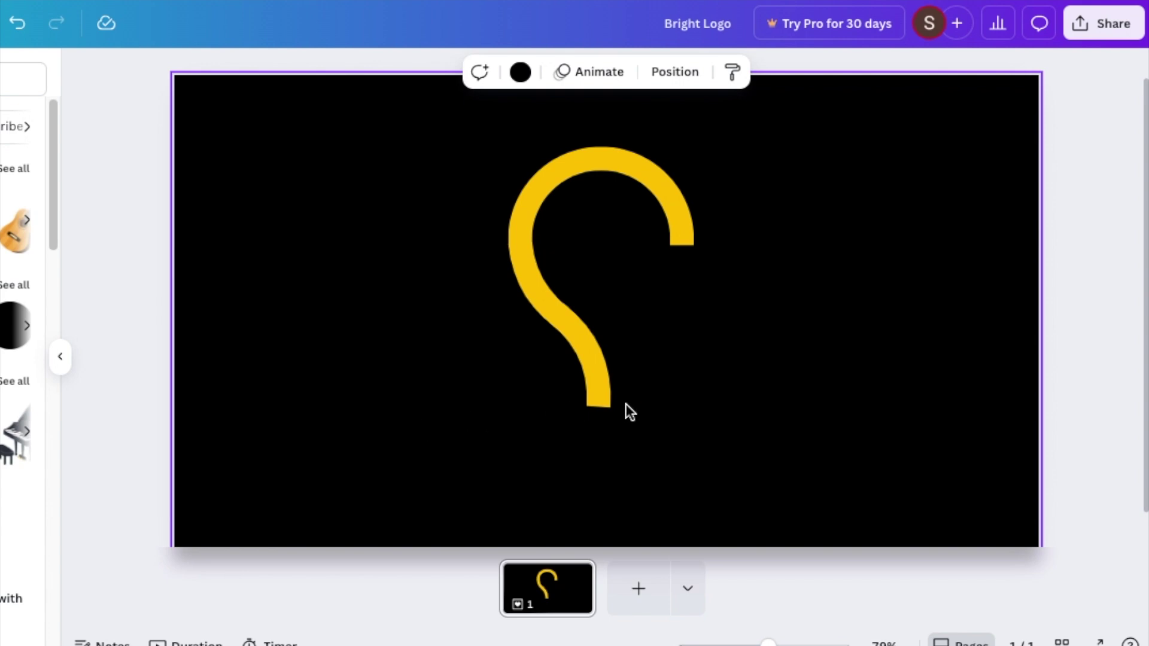
Step: Turn on rounded end points for the lower arc, keeping its stroke weight at 35
click(601, 397)
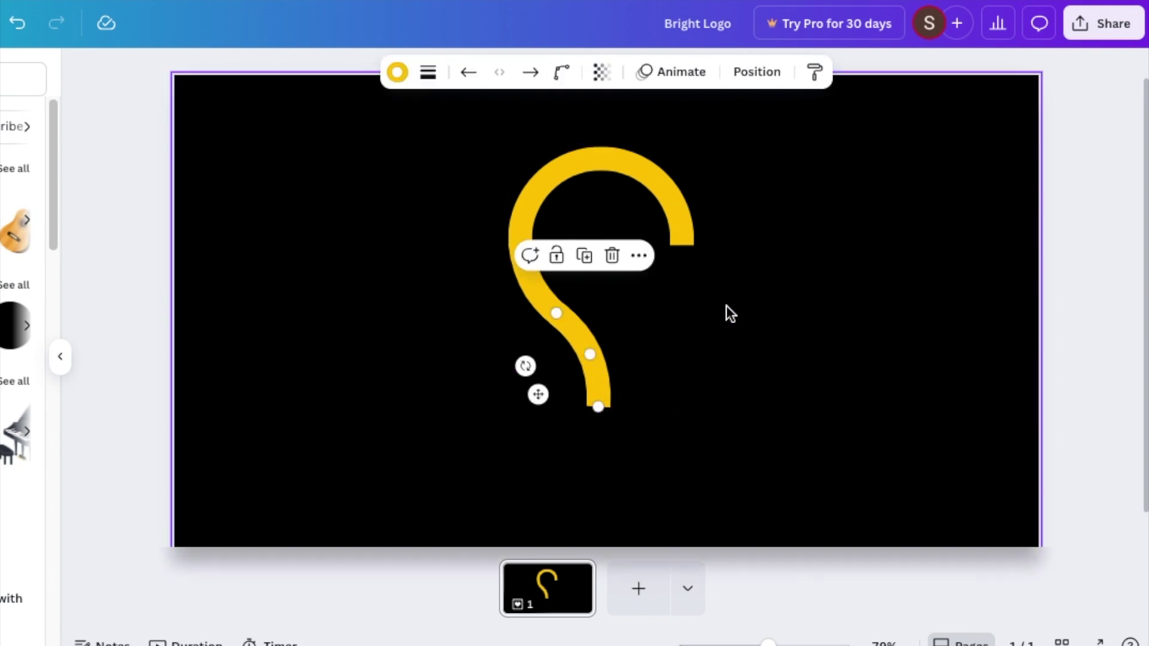
click(427, 75)
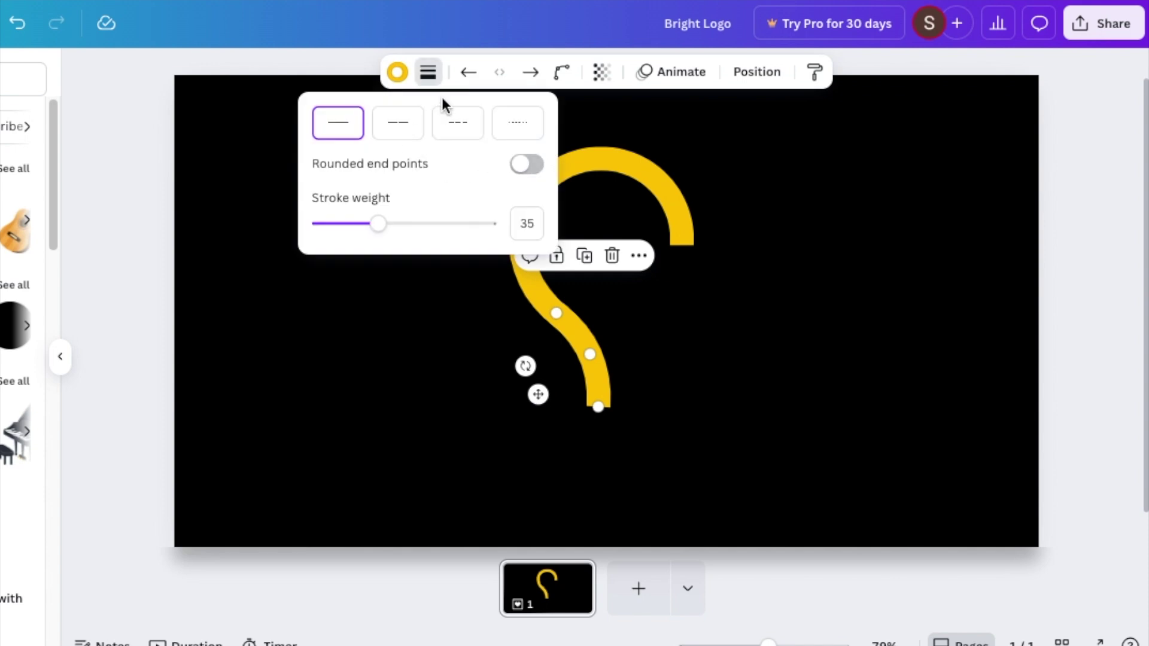
click(533, 172)
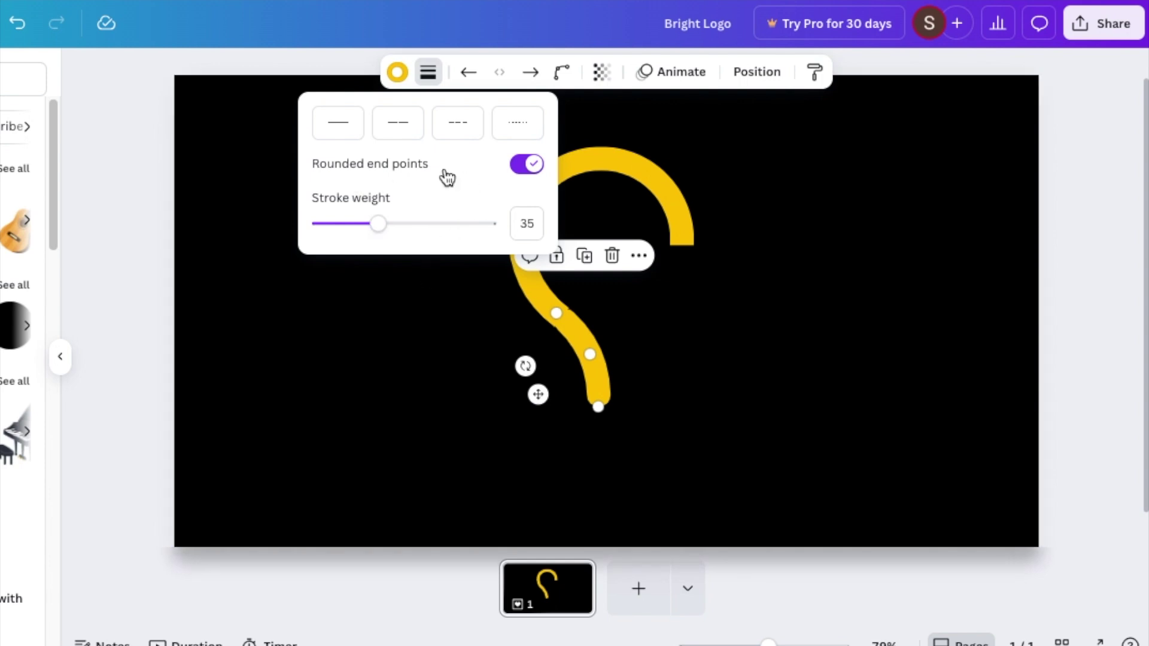
click(408, 339)
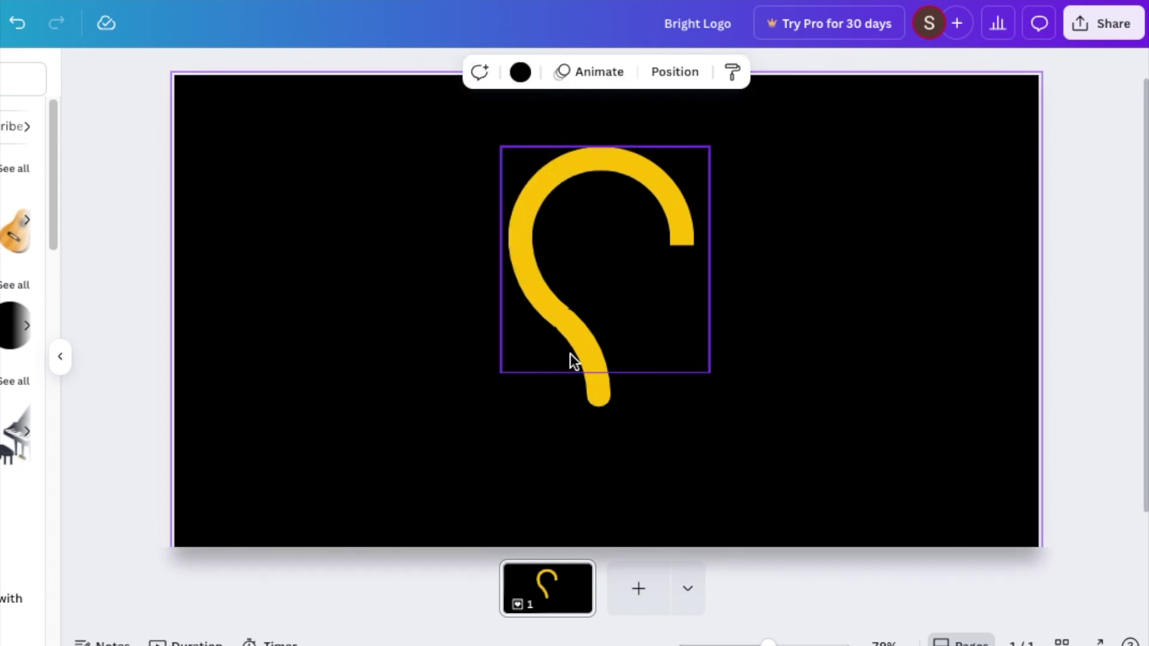
Step: Nudge the lower arc slightly left to smooth its joint with the arc above
click(593, 368)
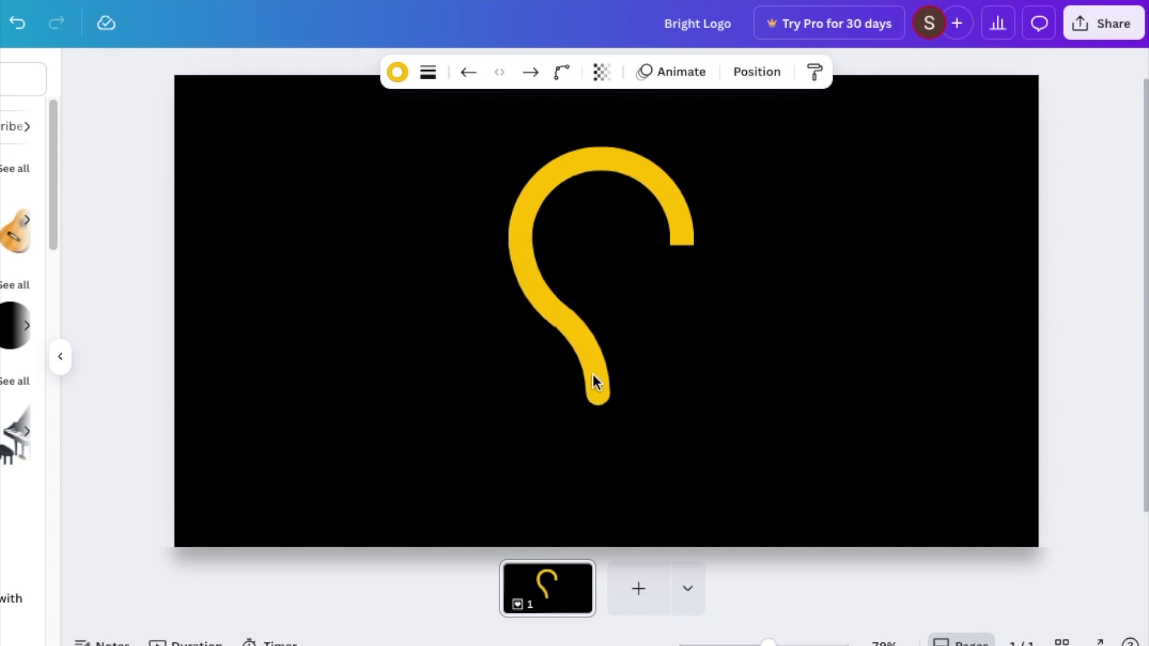
click(460, 431)
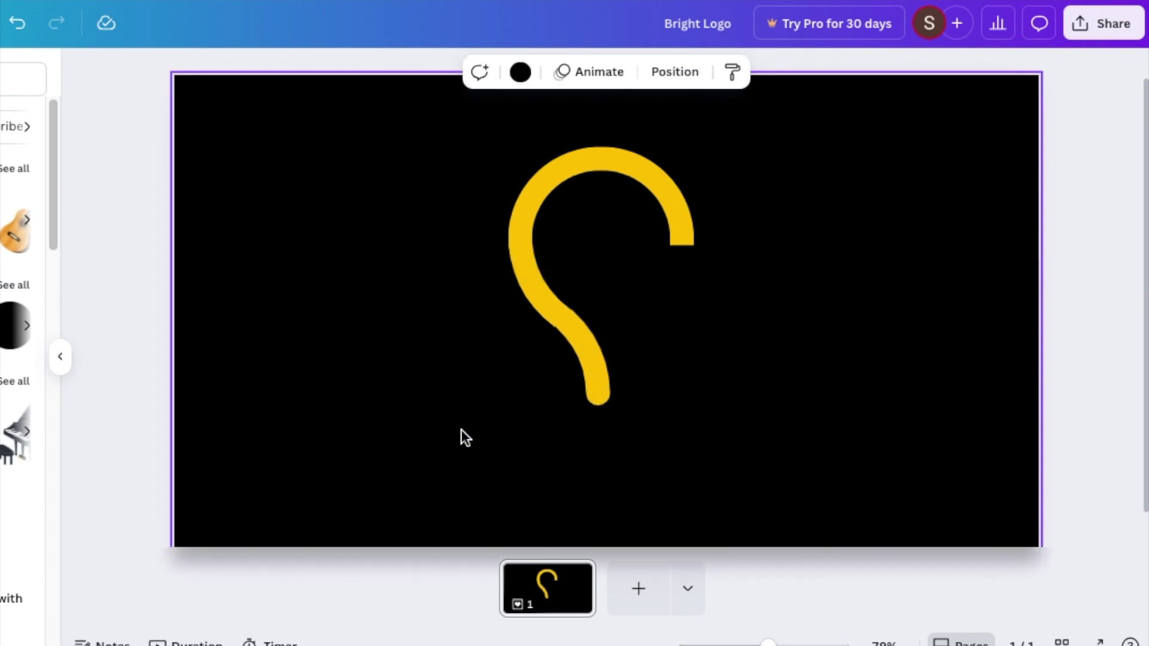
click(583, 353)
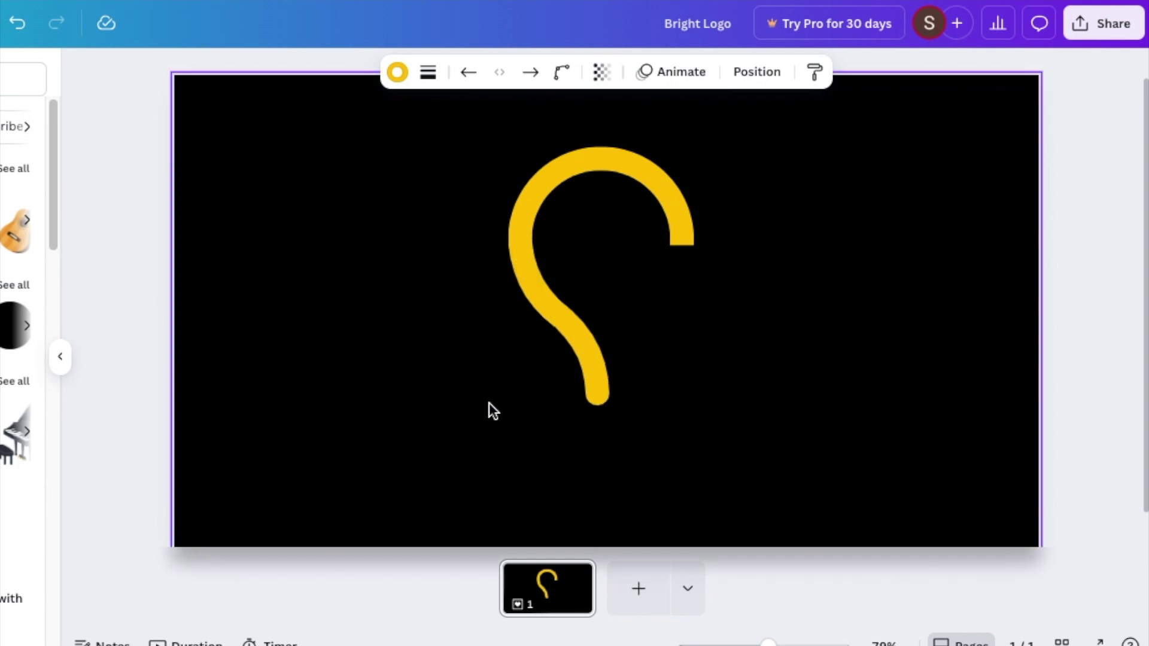
click(423, 419)
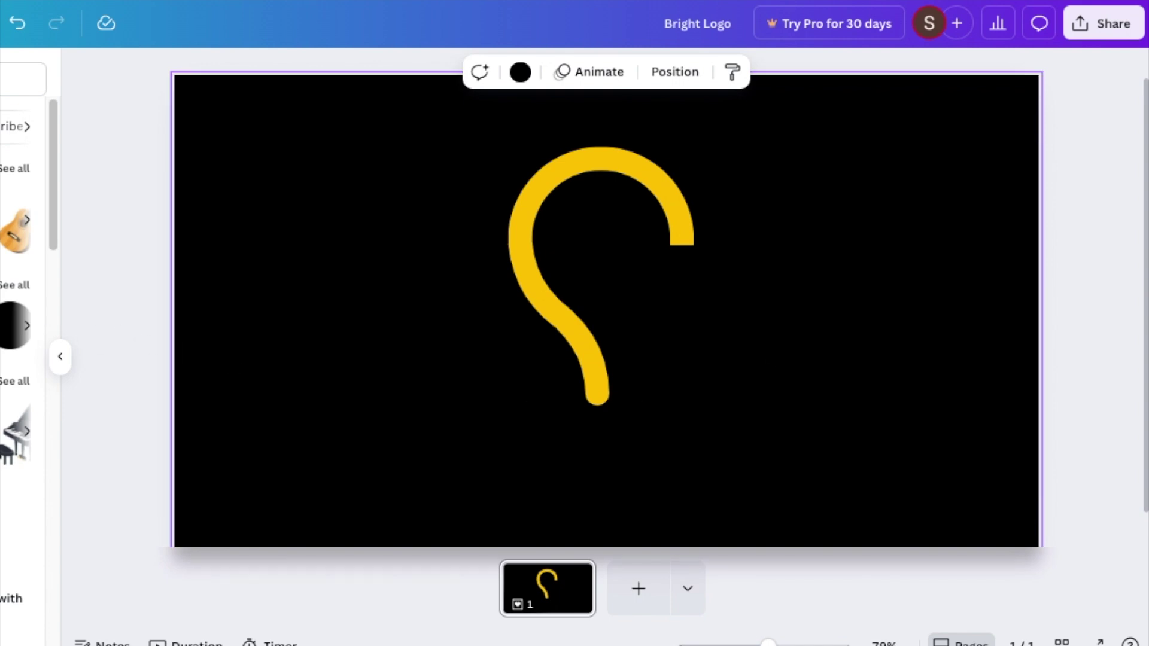
Step: Add a yellow circle, shrink it to the arch's thickness, and fit it onto the arch's right end as a rounded cap
key(c)
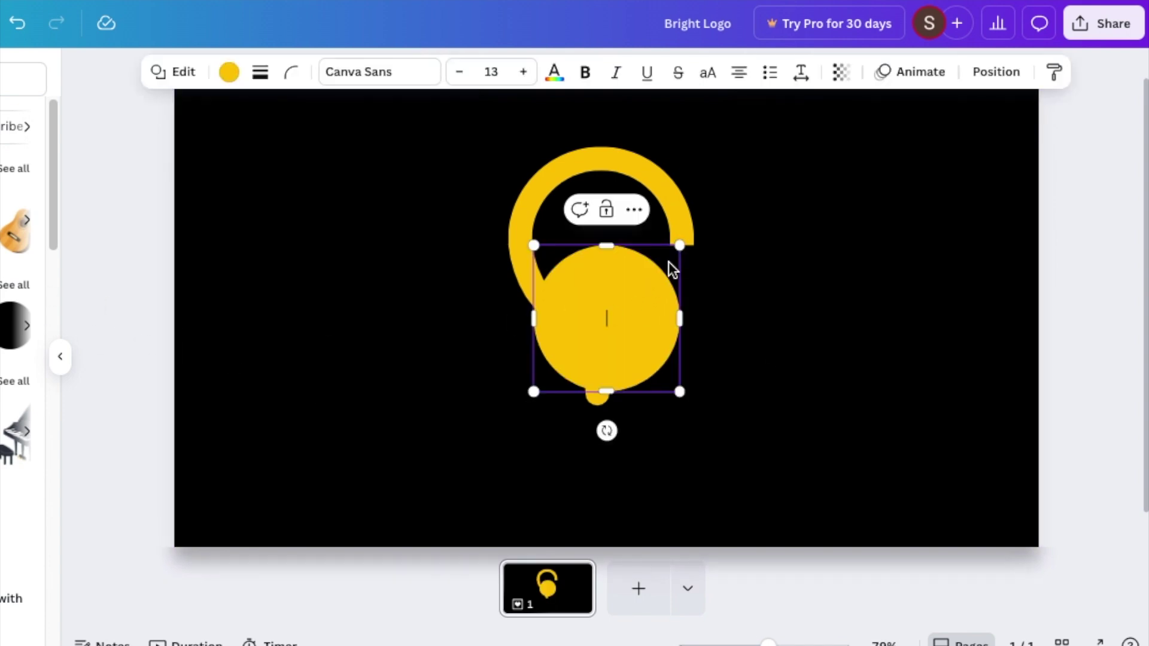
drag(682, 247, 554, 369)
drag(559, 442, 684, 322)
drag(750, 643, 806, 642)
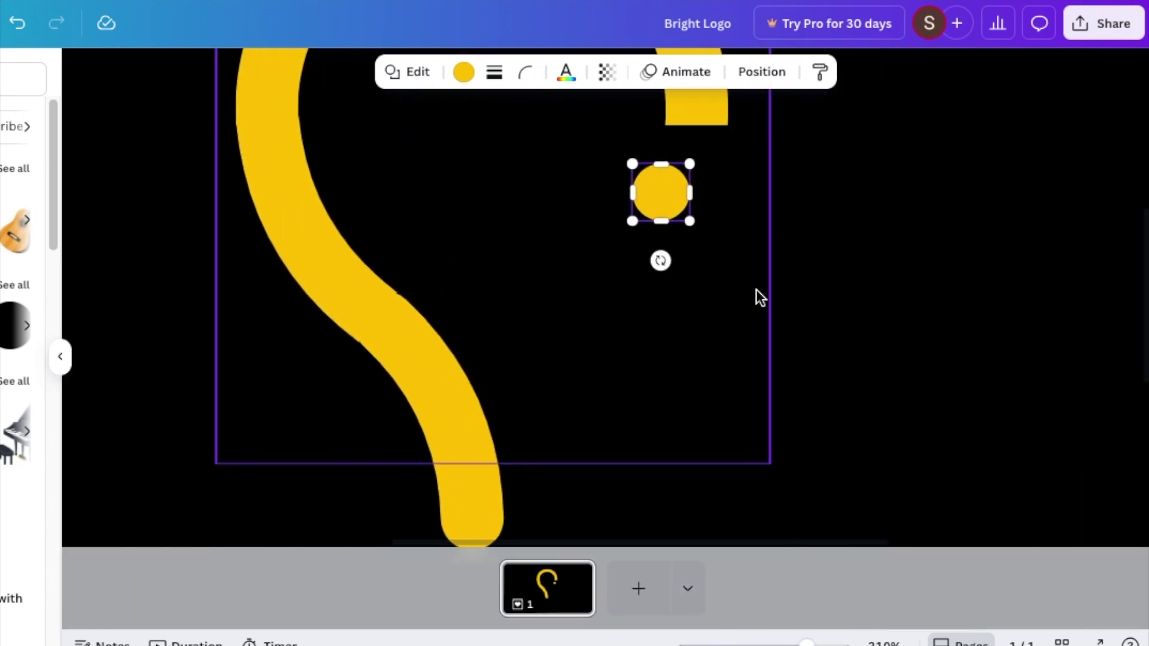
scroll(756, 289, right, 3)
drag(511, 196, 575, 138)
Step: Duplicate the lower arc and place the copy near the page's lower-left corner
key(ctrl+alt+0)
click(591, 289)
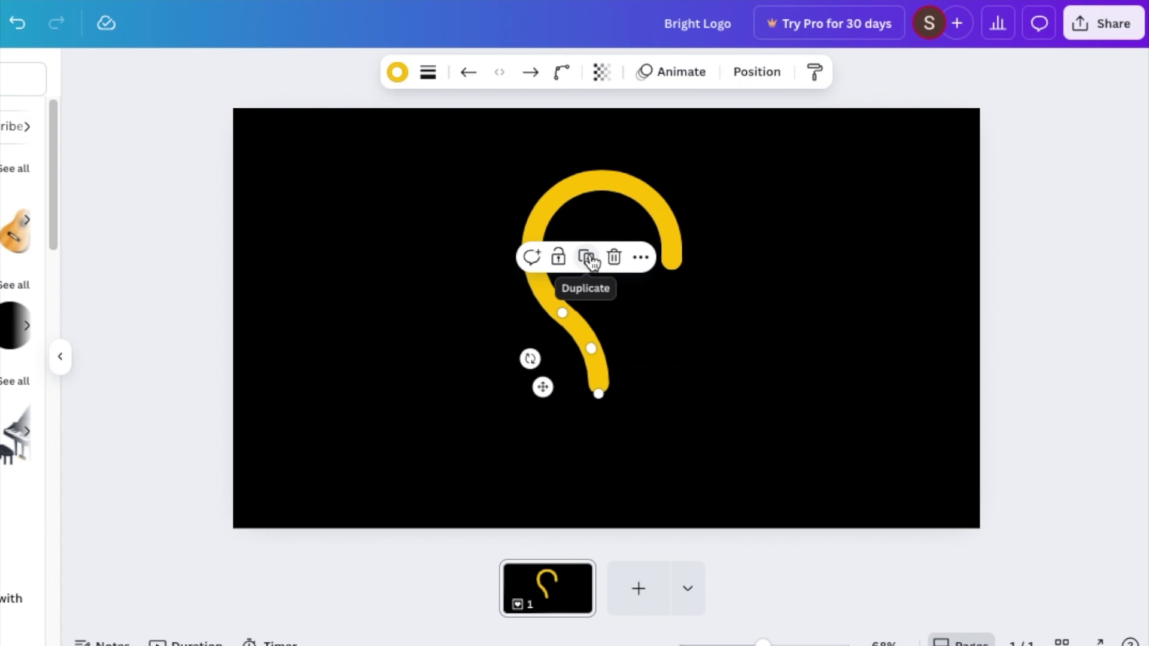
drag(552, 397, 285, 507)
Step: Group the arch, both joined arcs and the circular cap into one object
click(380, 183)
drag(385, 161, 775, 427)
click(554, 135)
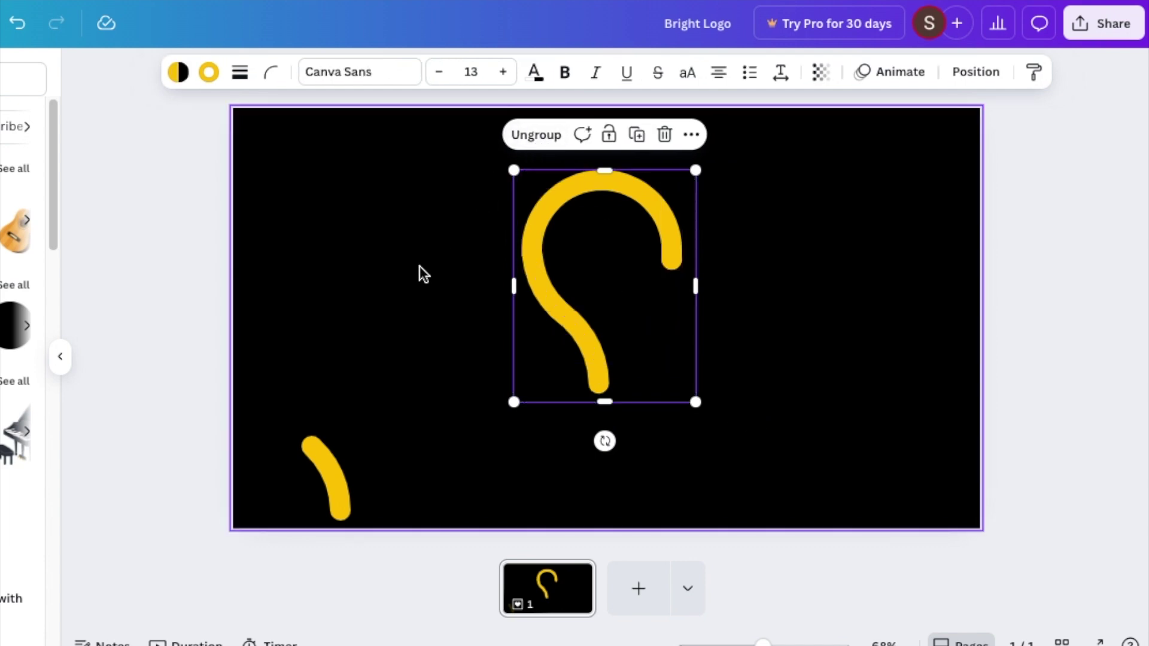
Step: Move the spare arc up and closer to the grouped logo outline
click(419, 294)
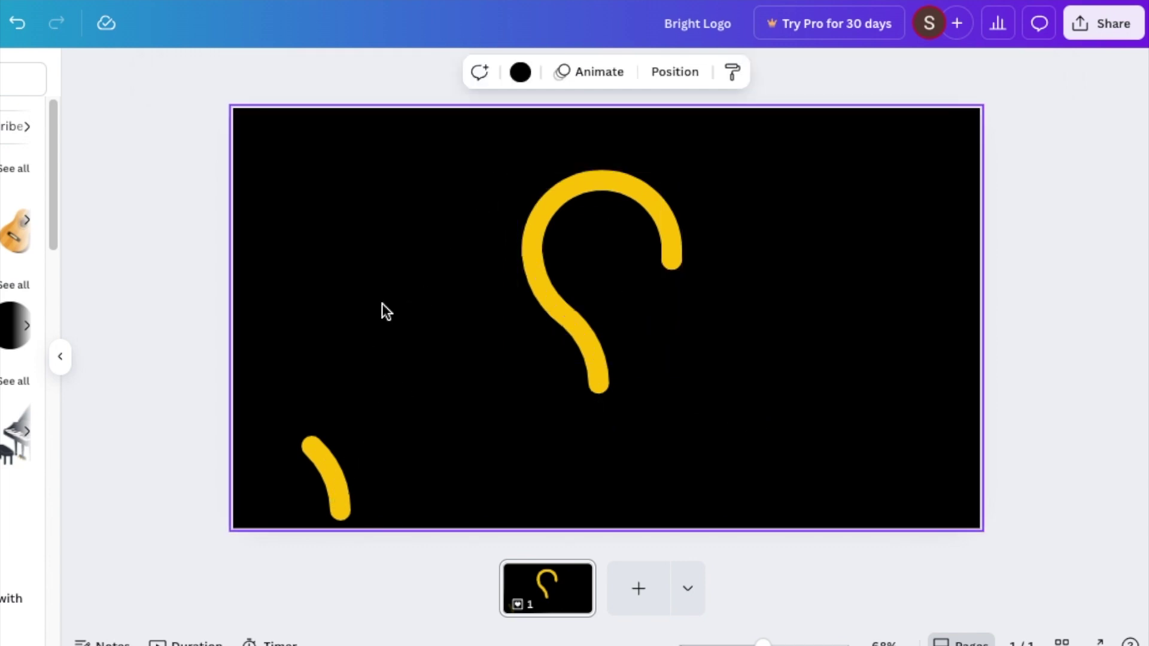
click(331, 482)
drag(332, 482, 382, 405)
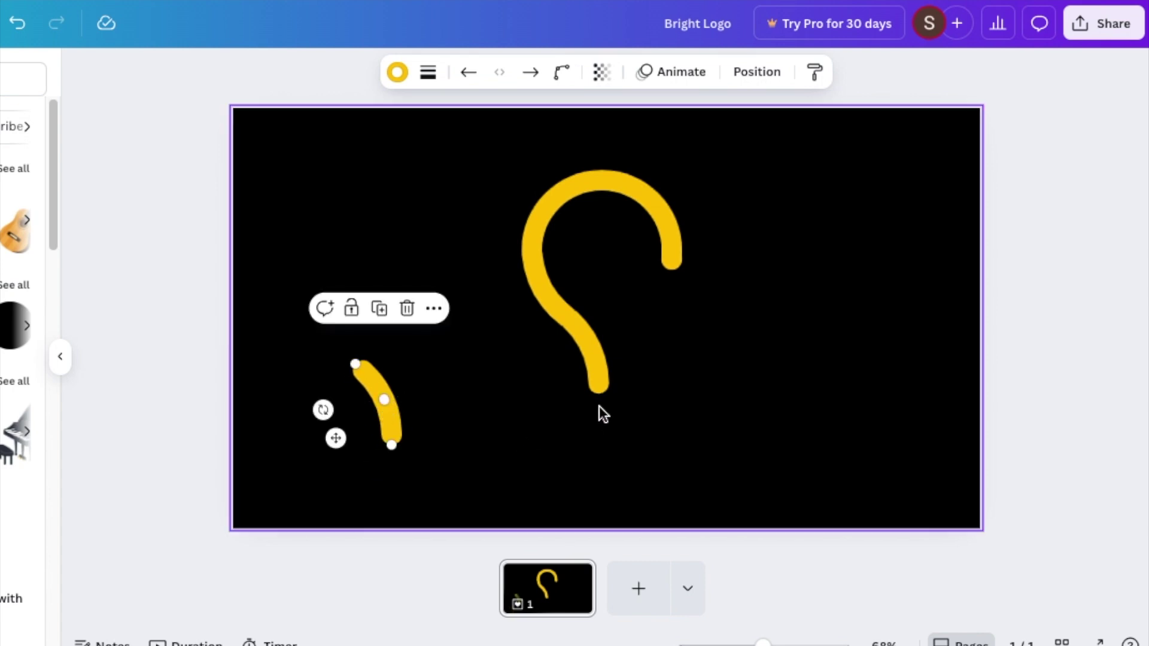
Step: Make the spare arc a straight line, lay it horizontally just below the outline's lower end, and shorten it into a base bar
click(562, 73)
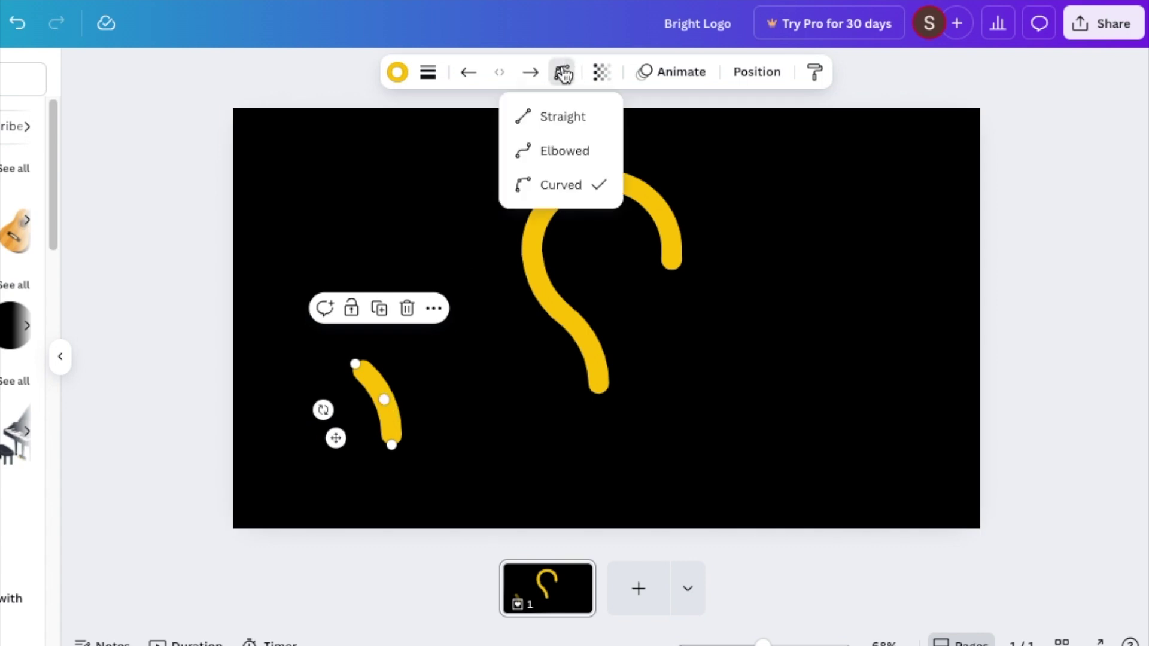
click(548, 120)
click(335, 441)
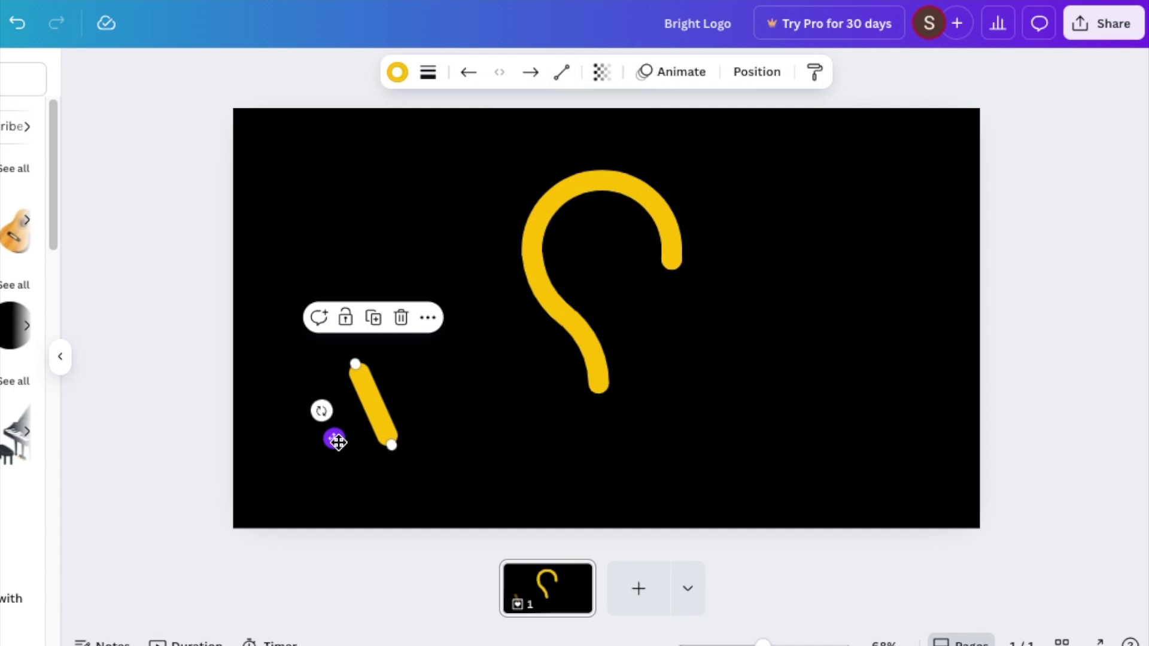
drag(321, 407, 649, 457)
drag(763, 644, 777, 644)
drag(720, 462, 702, 463)
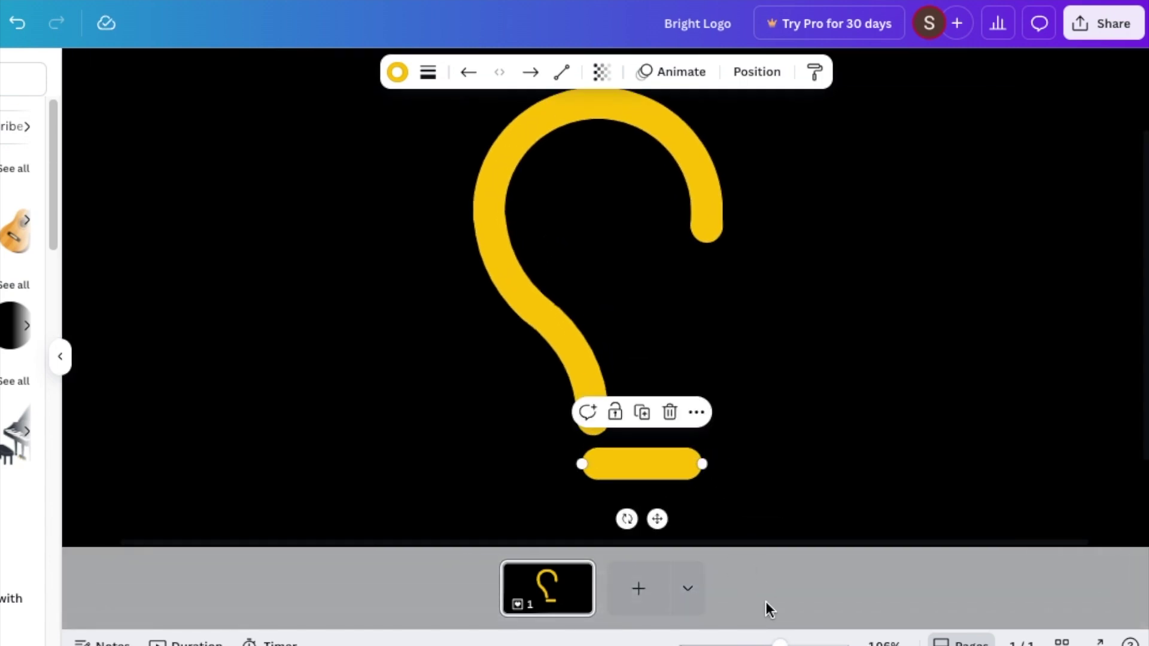
drag(781, 643, 757, 643)
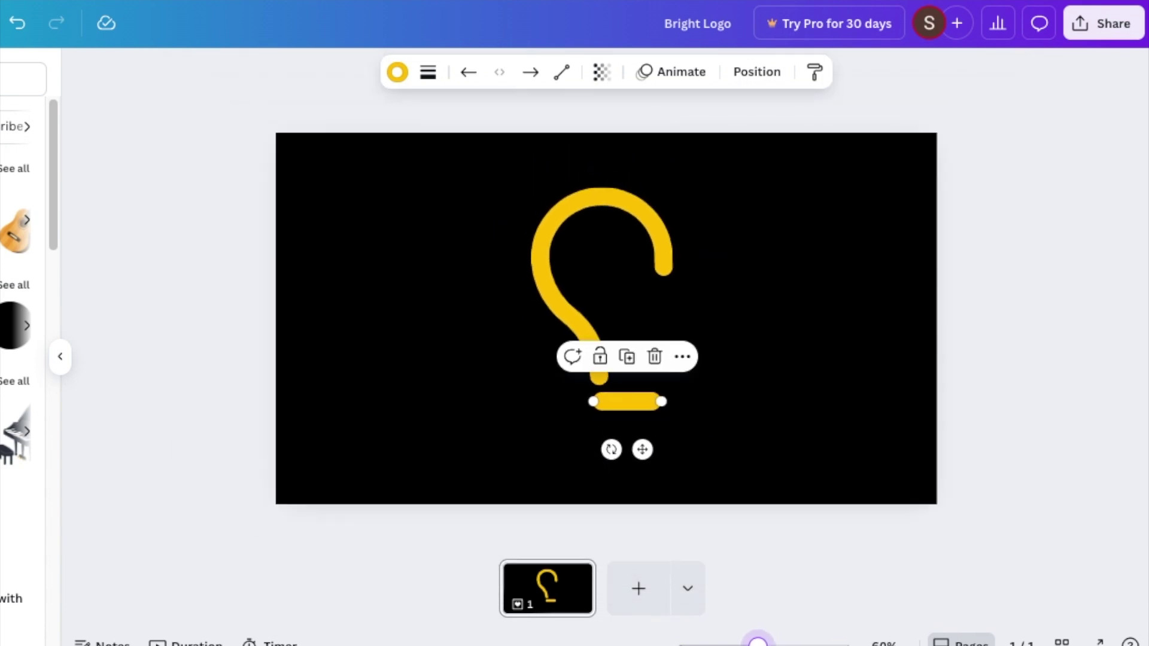
Step: Duplicate the base bar, place the copy just below it, then shorten and centre it as a second bar
click(535, 415)
click(631, 403)
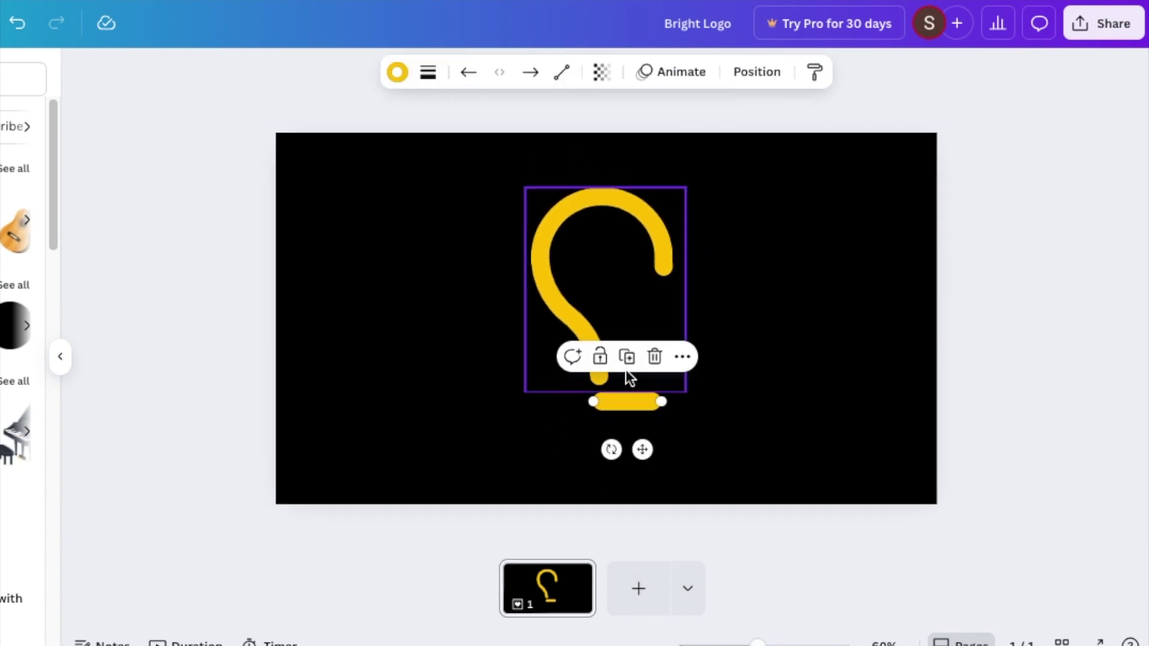
click(627, 358)
drag(650, 458, 644, 473)
drag(658, 428, 640, 426)
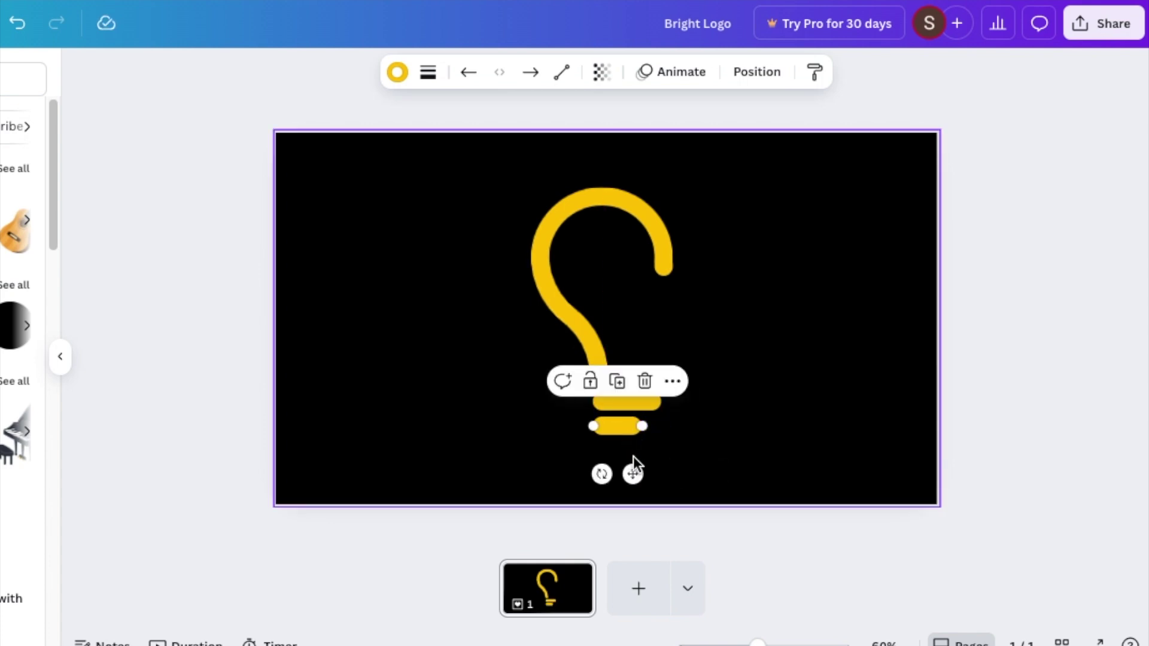
click(633, 475)
Step: Duplicate the second bar below itself, then shorten and centre the copy as the smallest bar of the bulb's base
click(620, 425)
drag(634, 474, 652, 493)
drag(662, 450, 643, 449)
drag(641, 498, 648, 499)
click(718, 443)
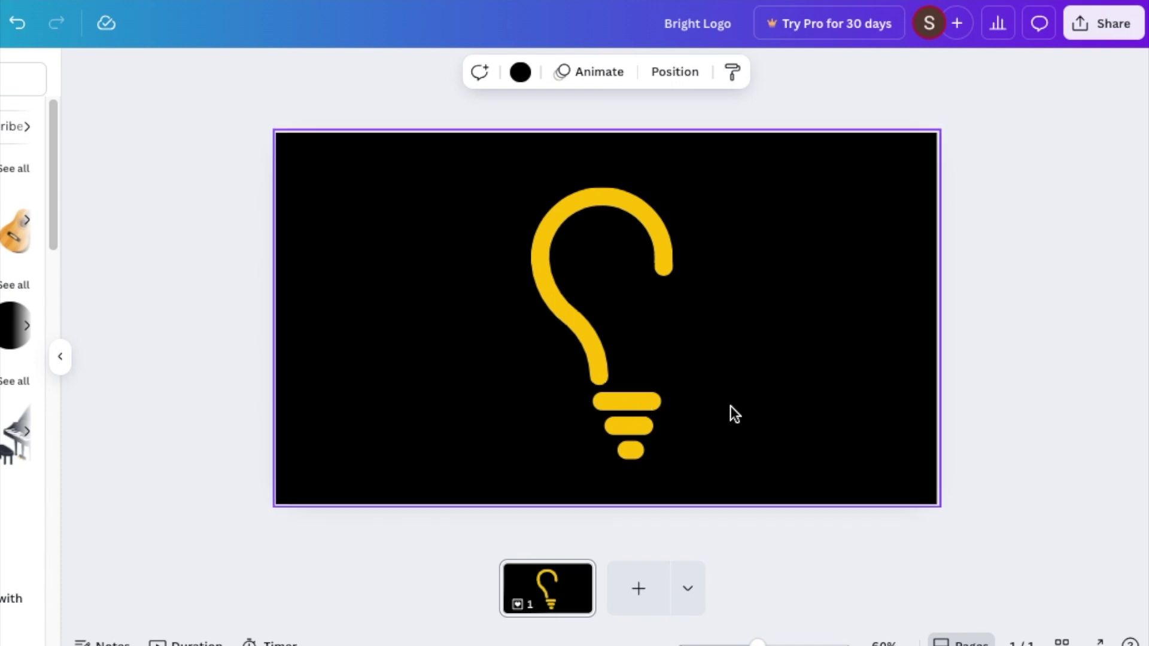
Step: Copy the middle base bar to the bulb's upper right, set its stroke weight to 27, and tilt it as a ray
click(630, 428)
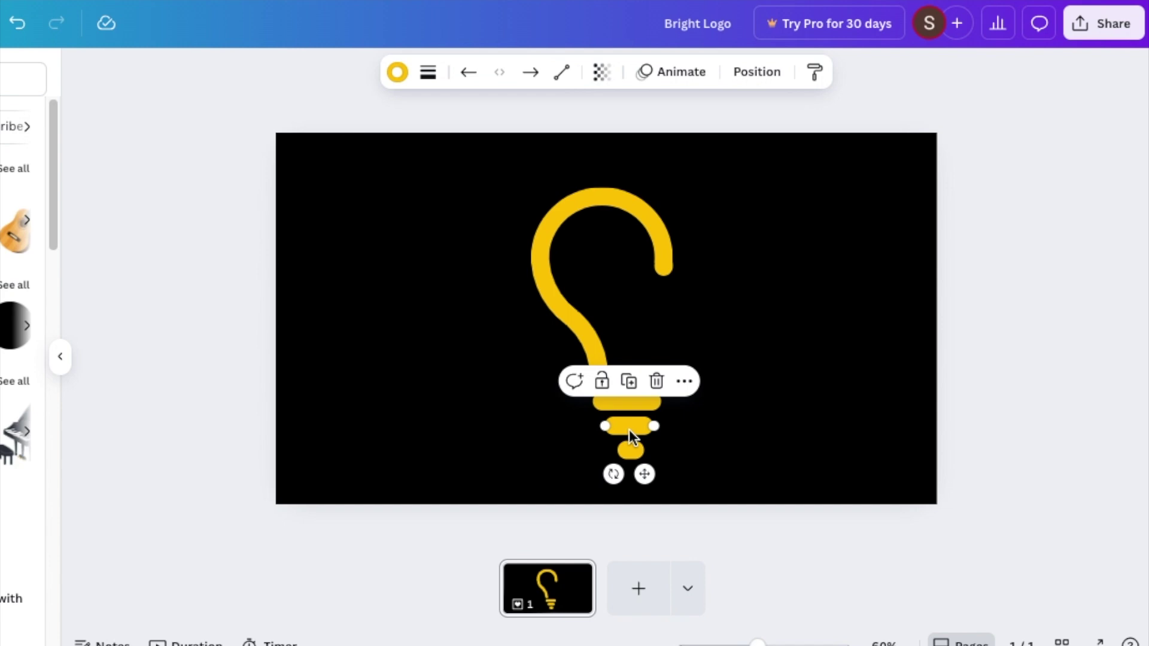
click(630, 383)
mouse_move(654, 482)
mouse_down()
mouse_move(723, 254)
mouse_move(703, 246)
mouse_up()
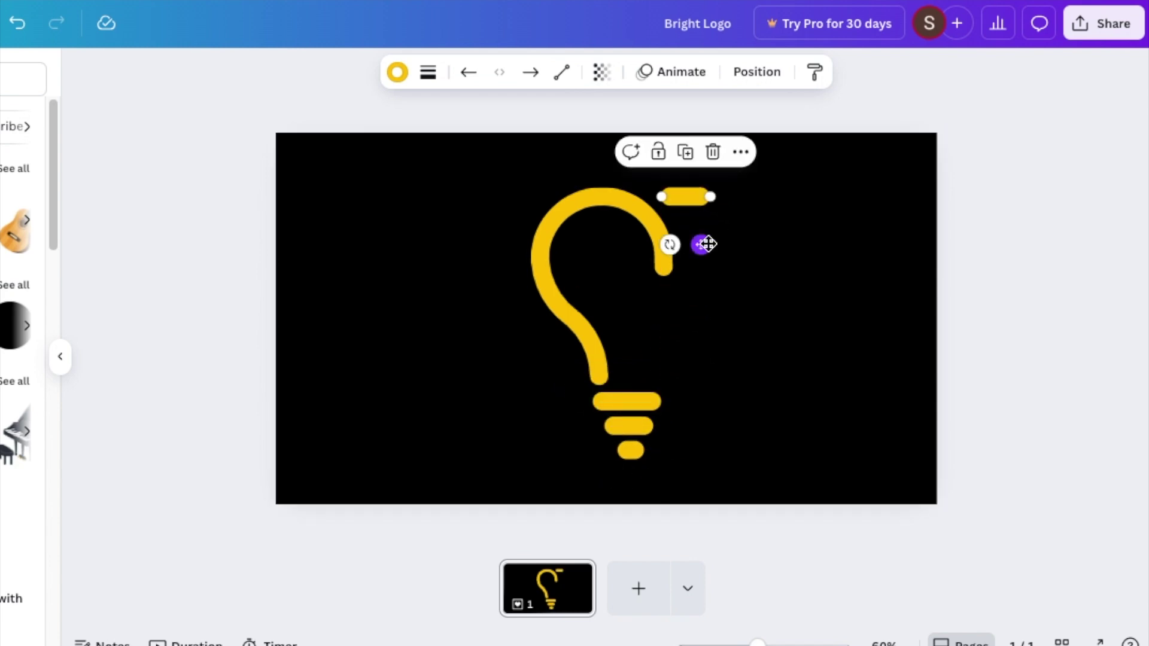
click(426, 78)
drag(380, 223, 365, 227)
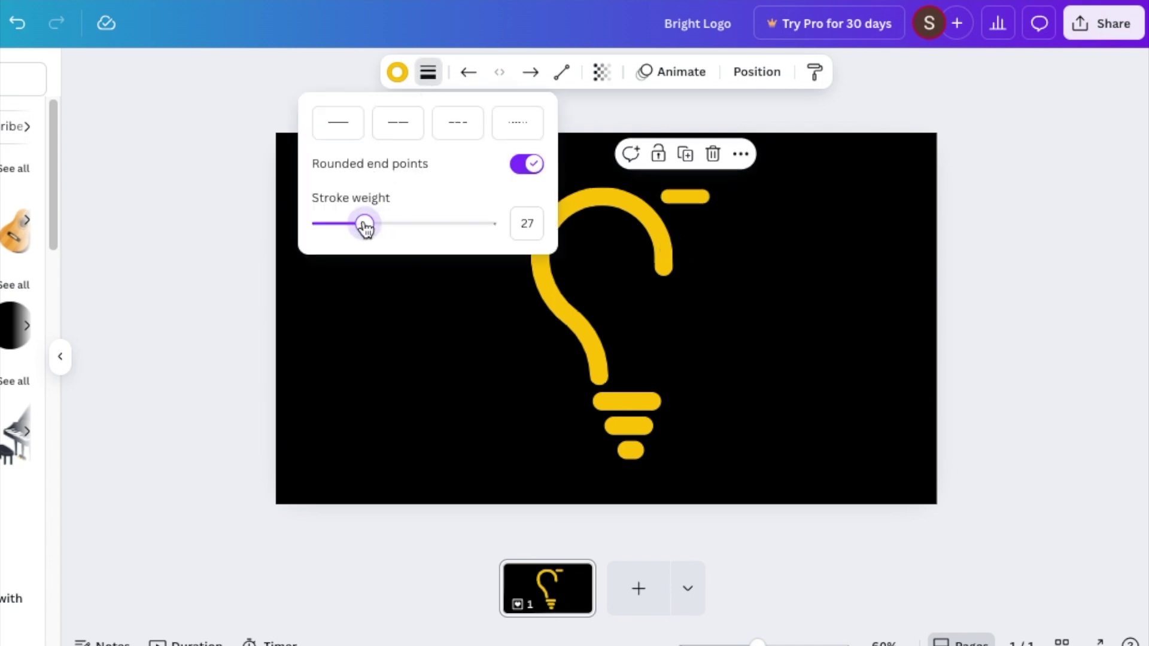
mouse_move(673, 241)
mouse_down()
mouse_move(699, 248)
mouse_move(736, 228)
mouse_move(667, 197)
mouse_up()
Step: Duplicate the ray and rotate the copies into a fan of five evenly spread rays above the bulb
click(695, 148)
mouse_move(684, 123)
mouse_down()
mouse_move(654, 106)
mouse_move(696, 115)
mouse_up()
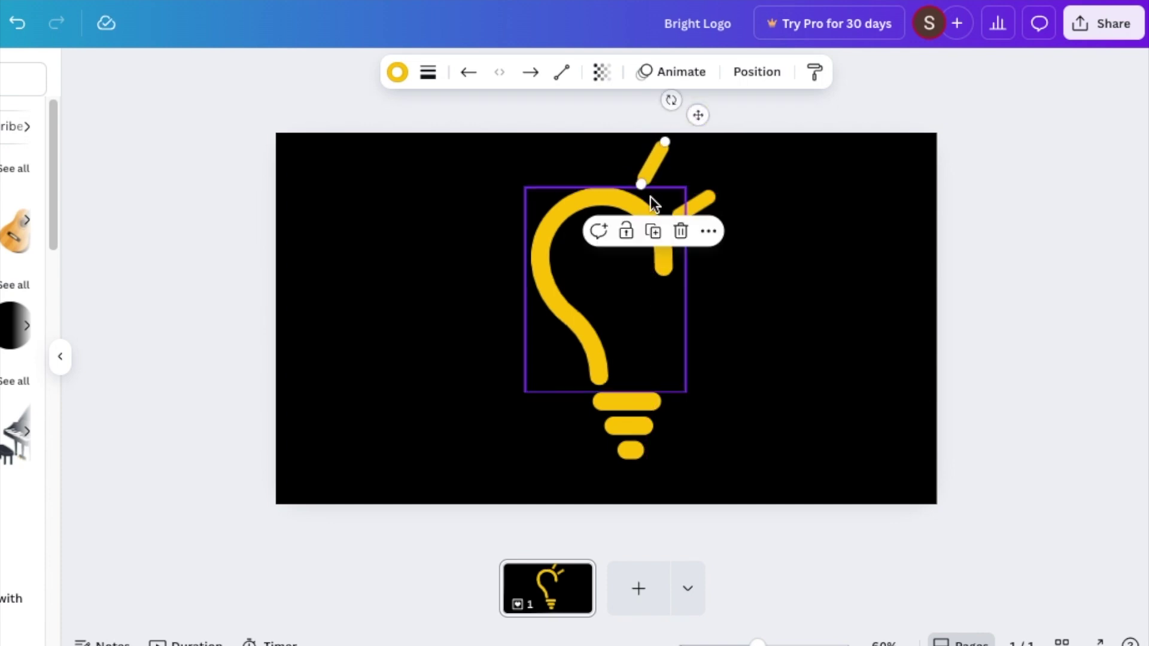
click(443, 287)
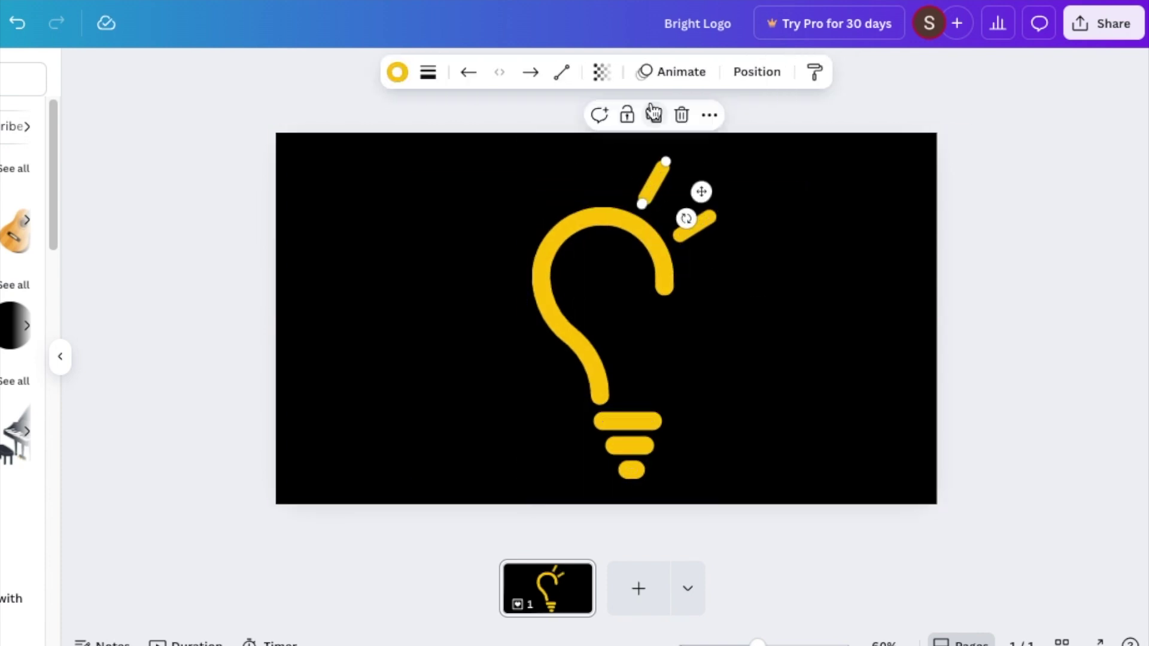
click(652, 112)
drag(702, 192, 566, 274)
click(731, 317)
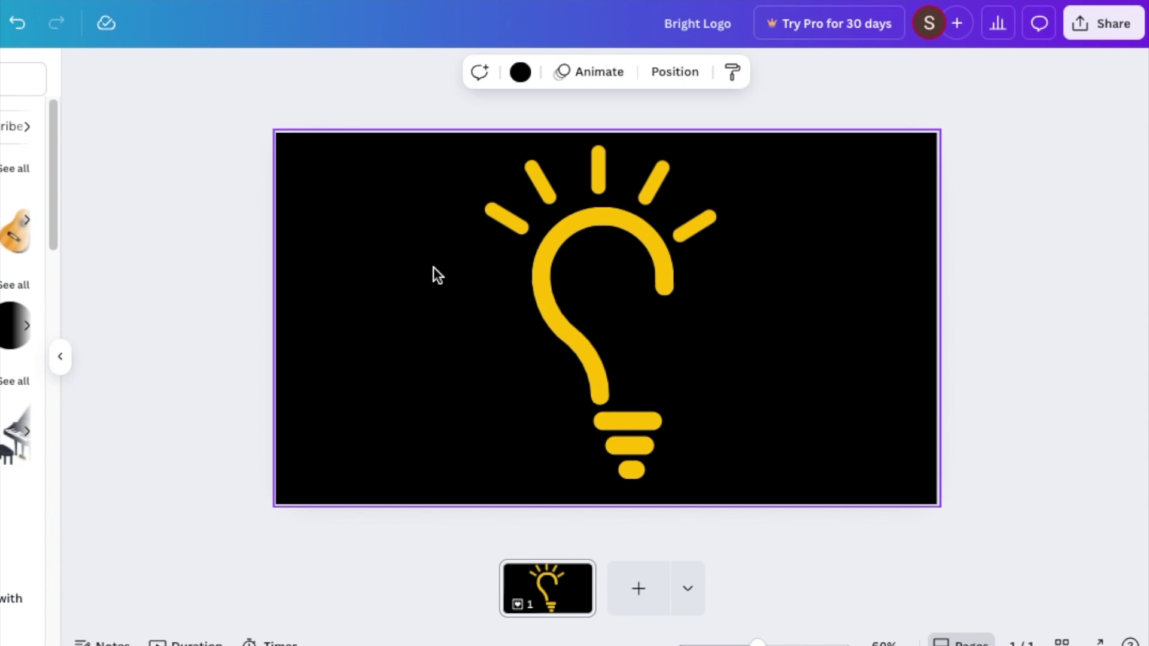
Step: Select the whole bulb with its rays and base bars and shift it slightly to the left on the page
drag(378, 205, 745, 380)
click(427, 315)
drag(457, 172, 809, 493)
drag(681, 347, 656, 346)
click(769, 422)
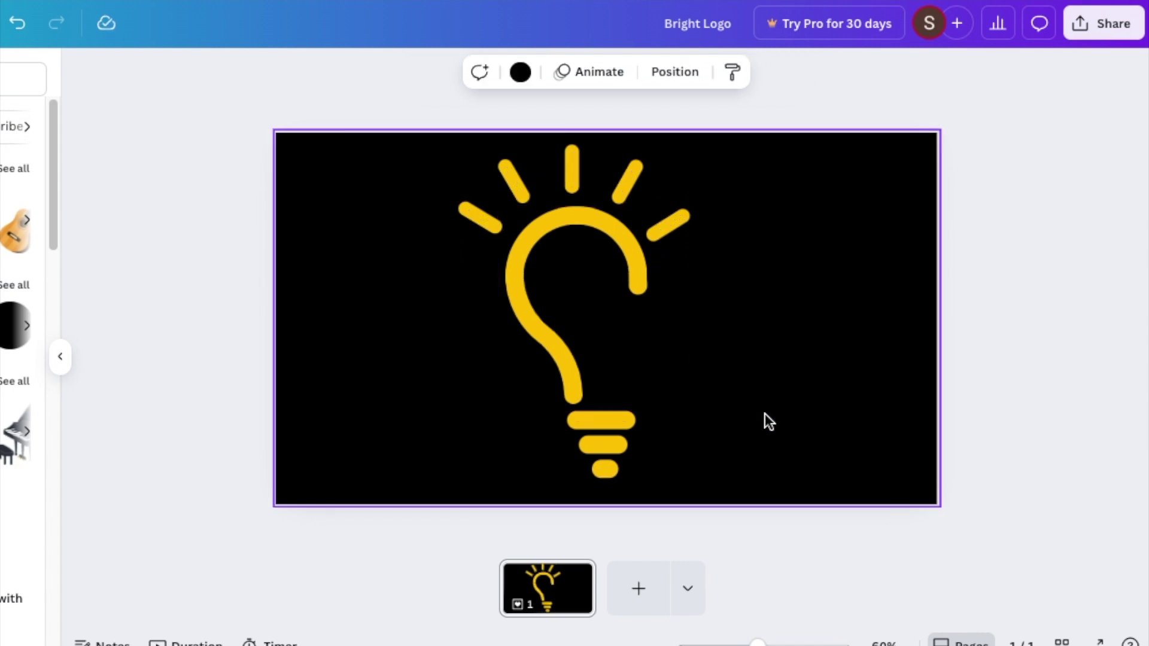
Step: Add a text box reading "BRIGHT" in the League Spartan font
key(t)
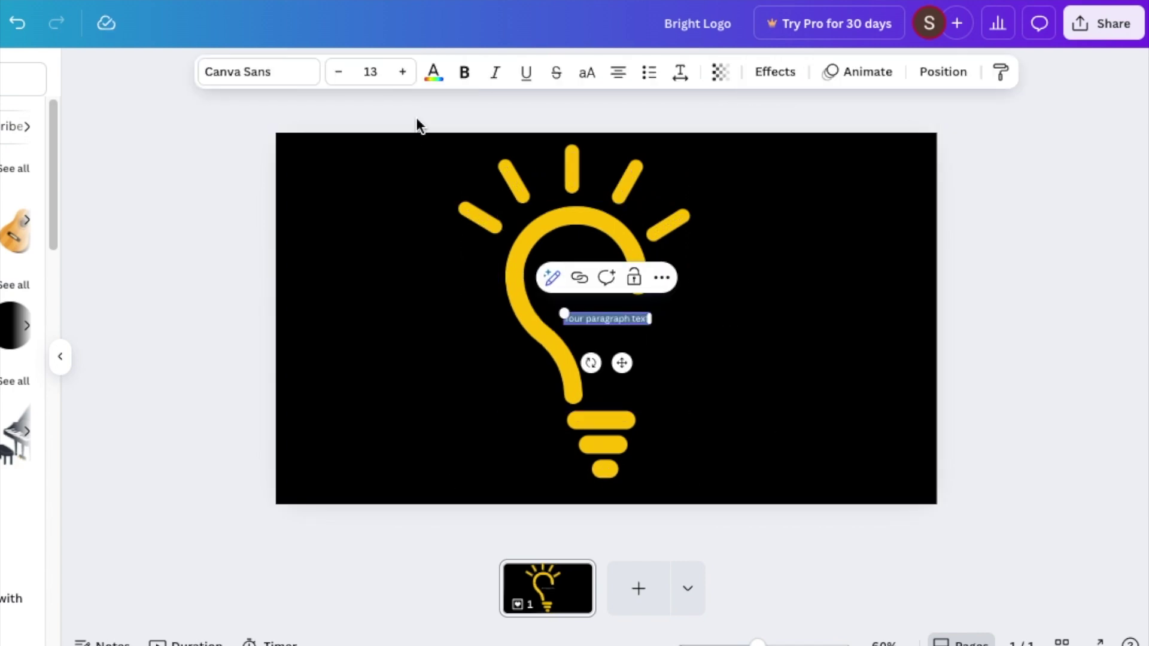
click(267, 83)
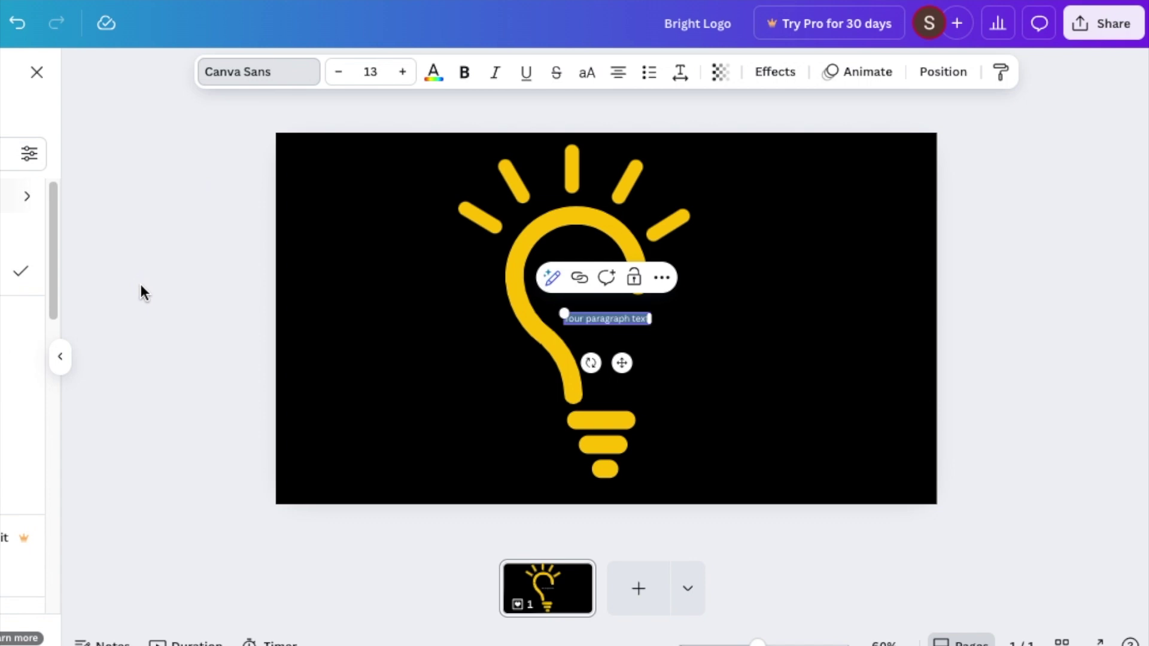
scroll(23, 484, down, 2)
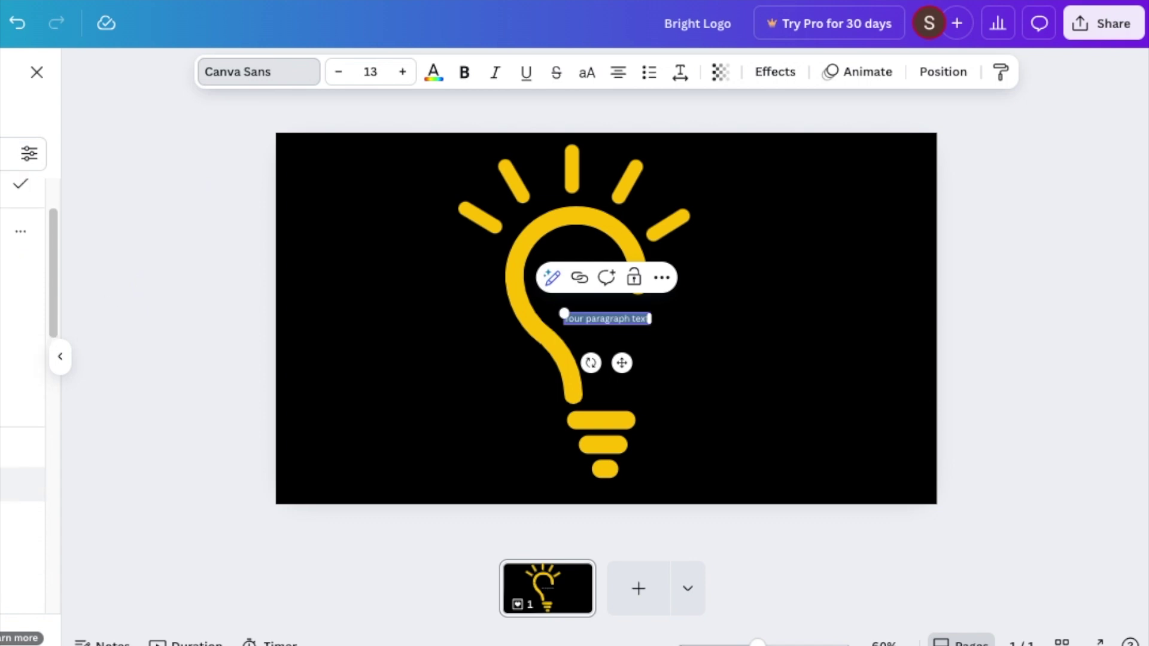
click(22, 484)
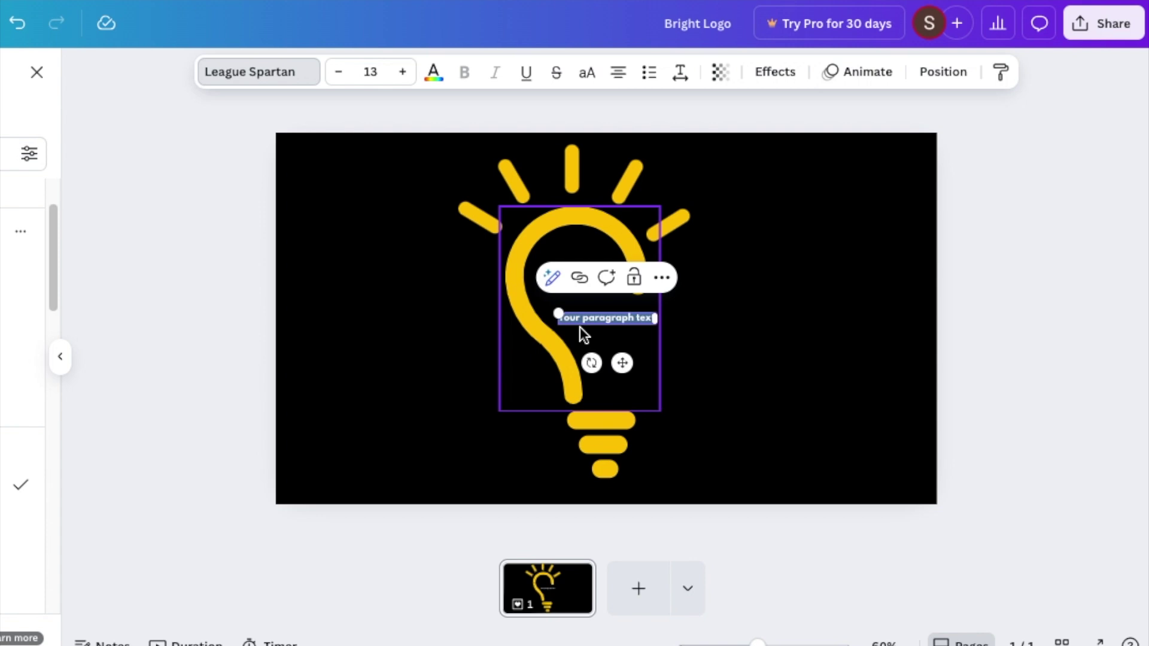
text(BRIG)
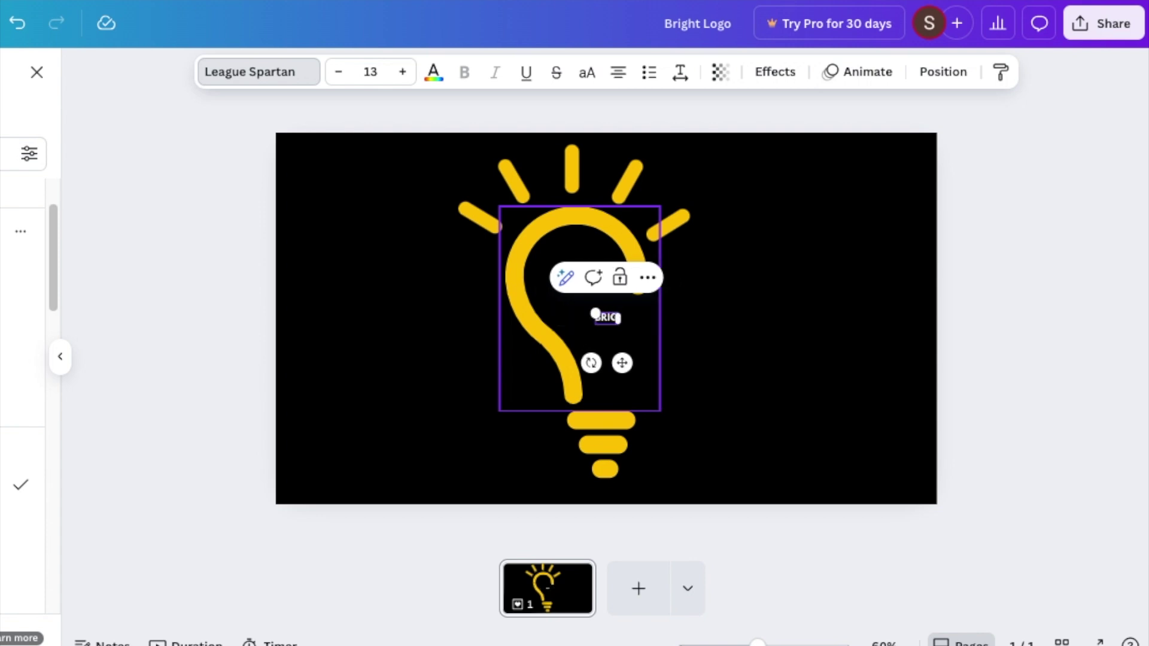
text(HT)
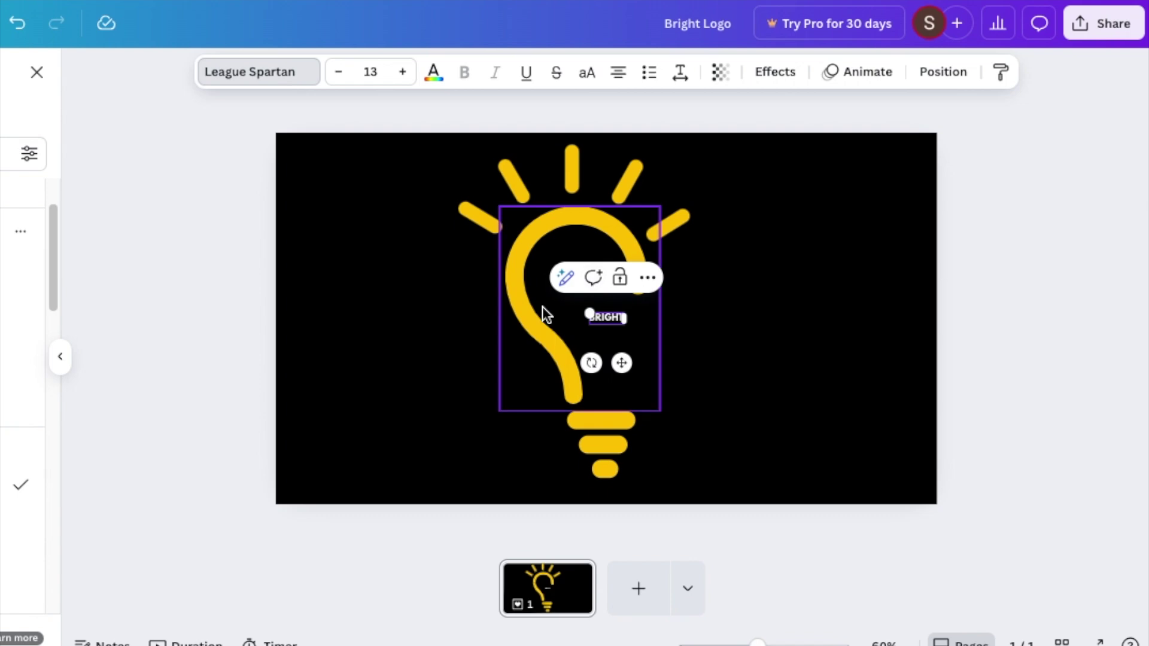
Step: Enlarge the "BRIGHT" text to size 105 and place it to the right of the bulb's neck
drag(589, 312, 338, 259)
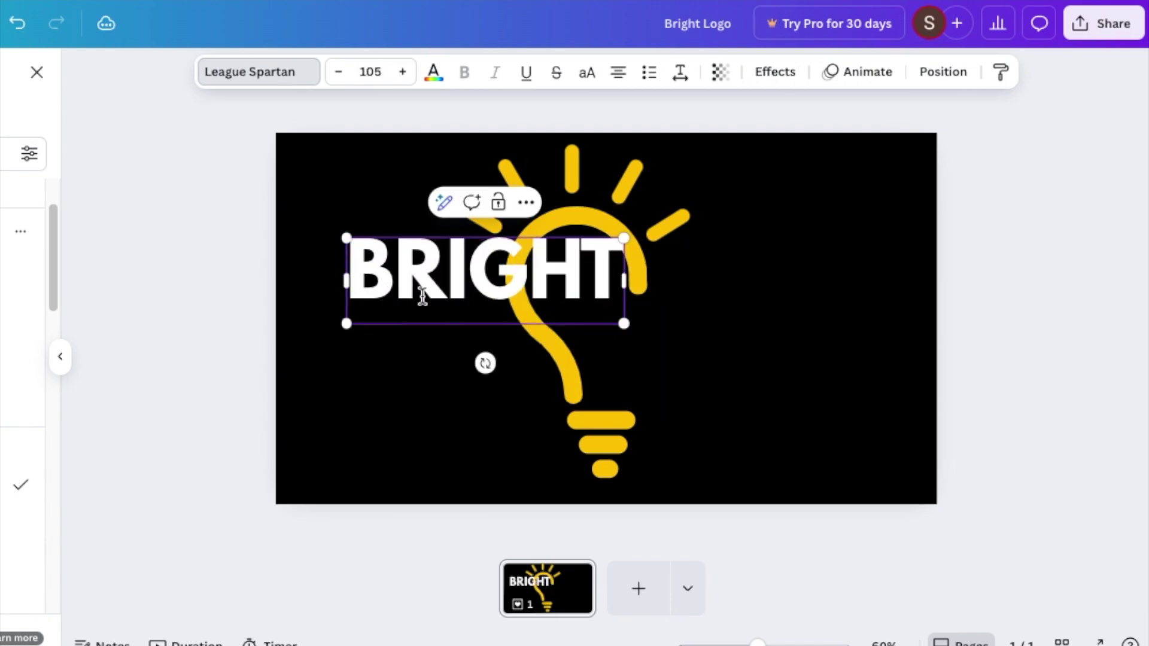
click(365, 377)
drag(398, 287, 633, 351)
Step: Set the letter spacing of "BRIGHT" to 45 and widen its text box so the word fits on one line
click(680, 71)
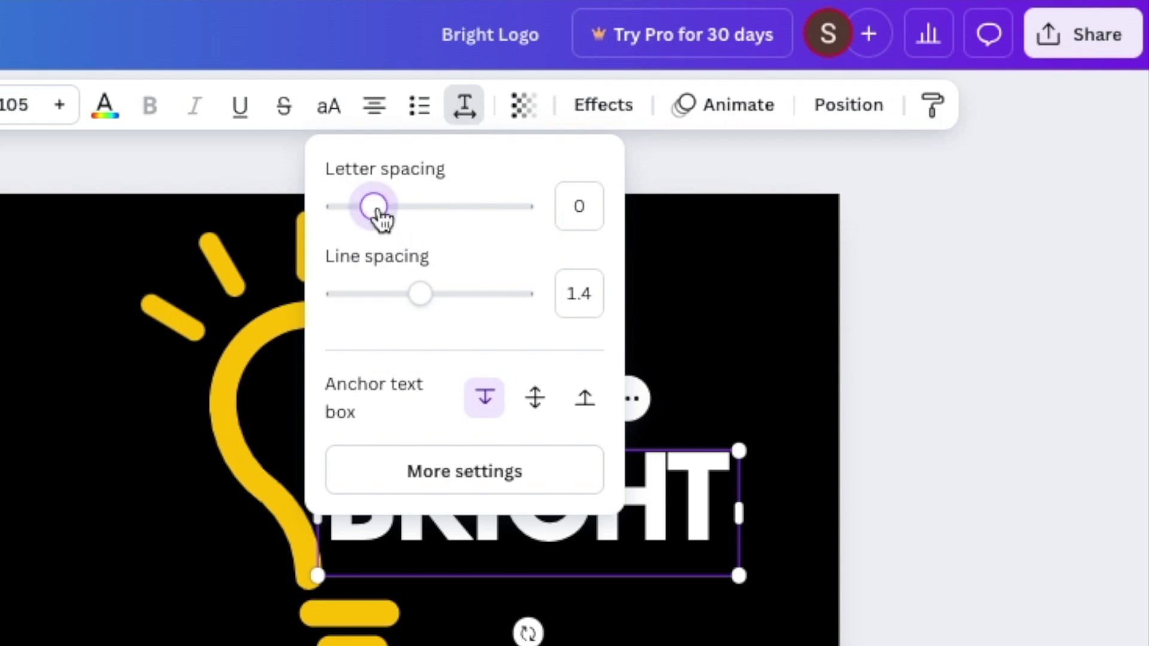
drag(374, 208, 383, 208)
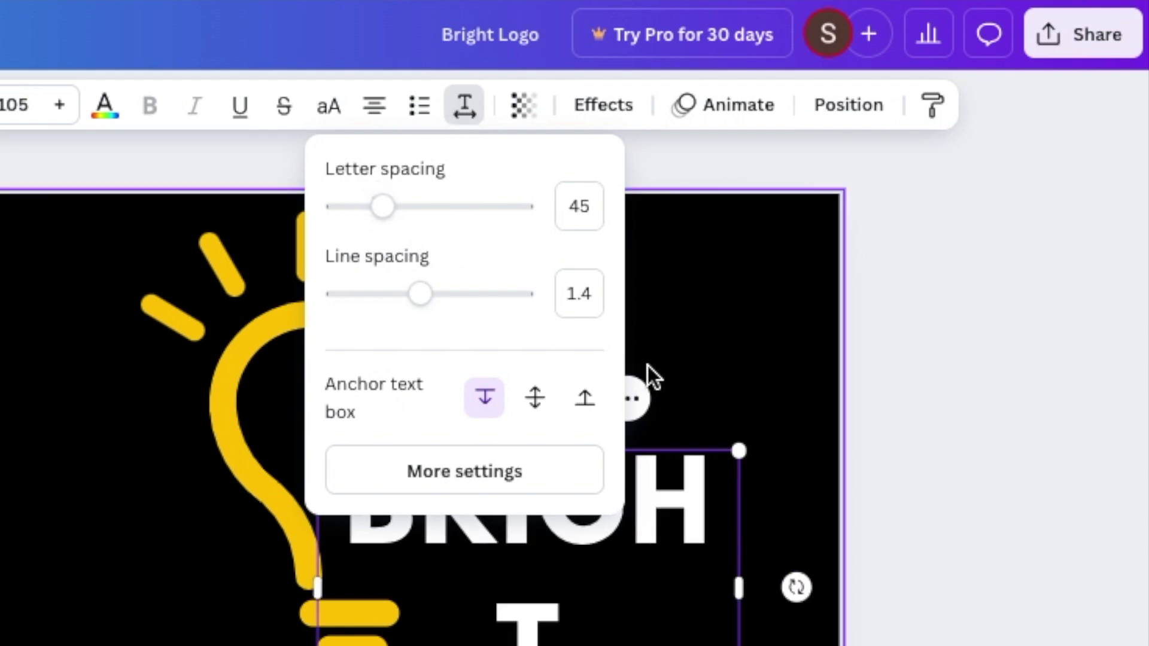
click(719, 318)
click(716, 359)
click(718, 575)
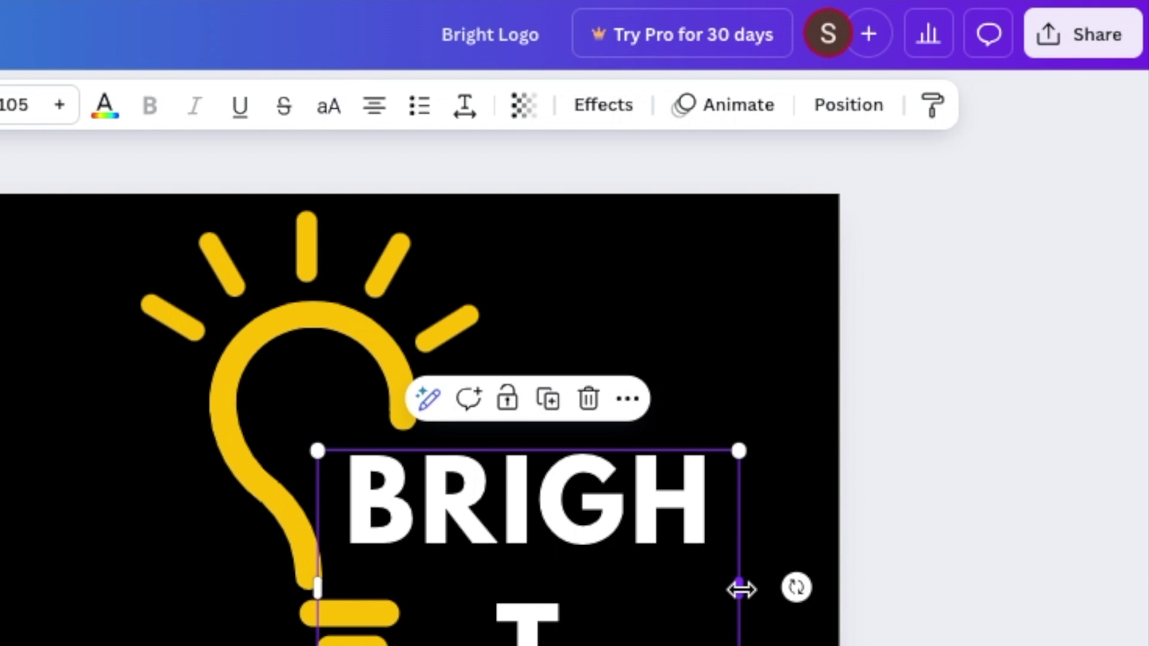
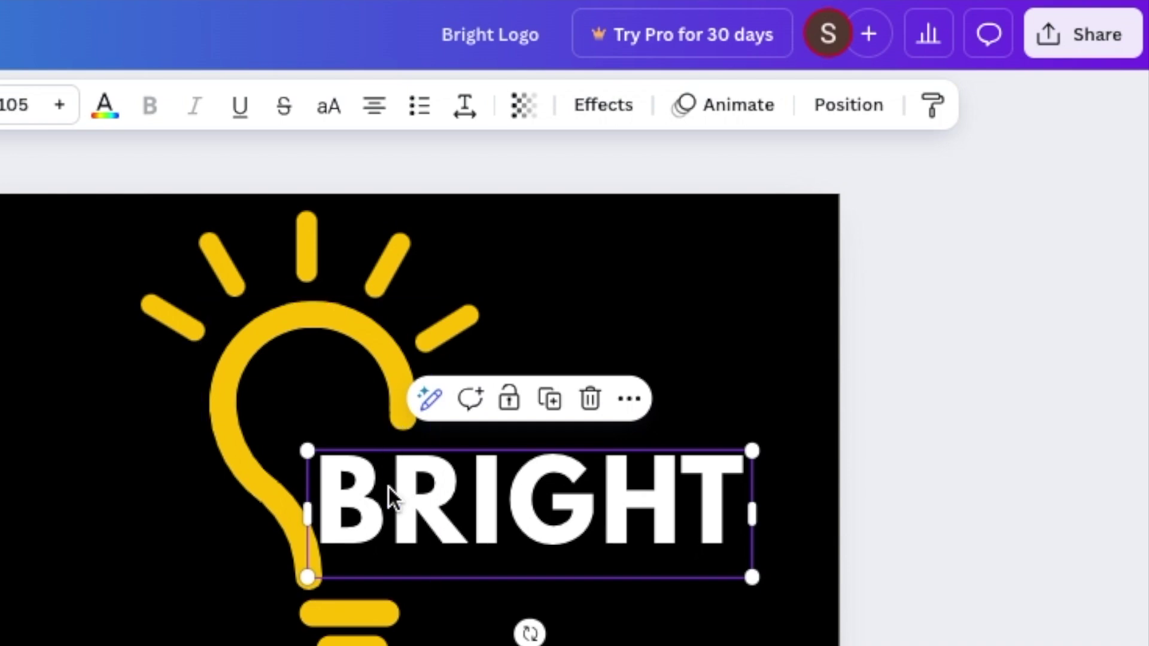
key(Escape)
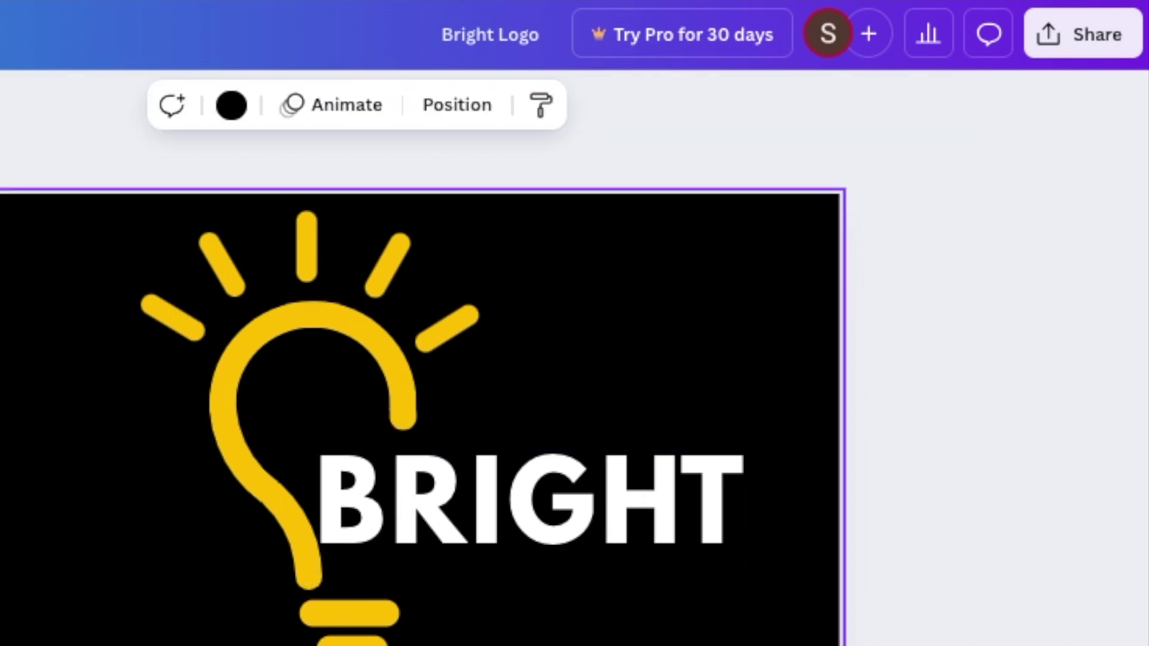
Step: Duplicate "BRIGHT", shrink the copy directly beneath it, and change its text to "DIGITAL MARKETERS"
click(616, 546)
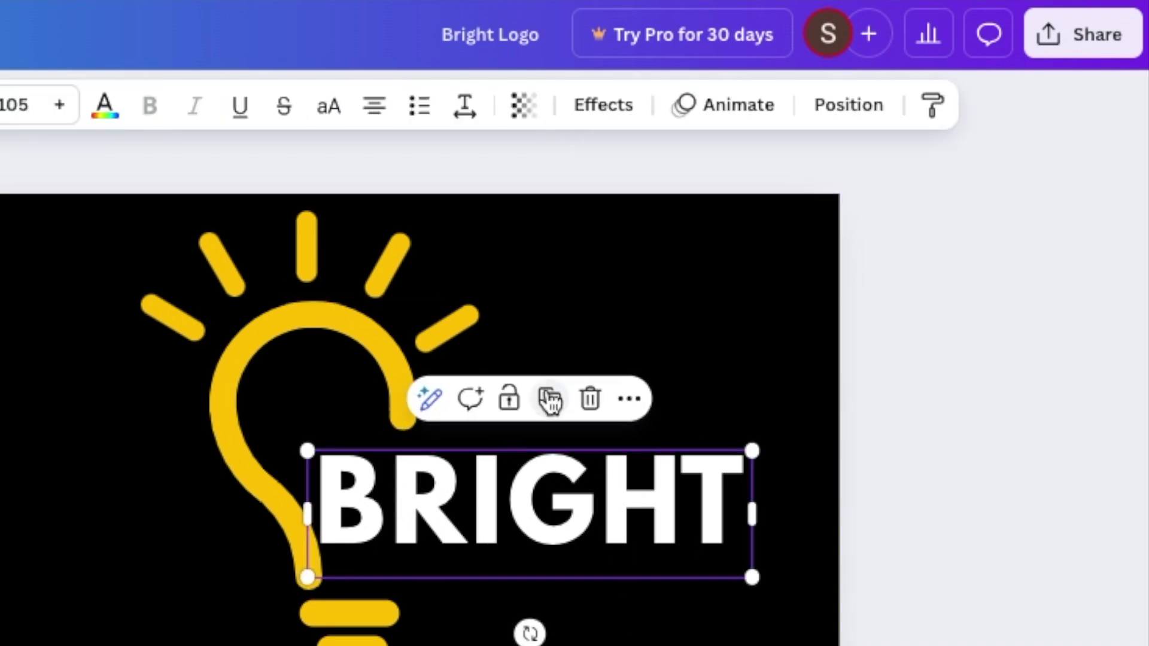
click(552, 403)
drag(575, 562, 626, 634)
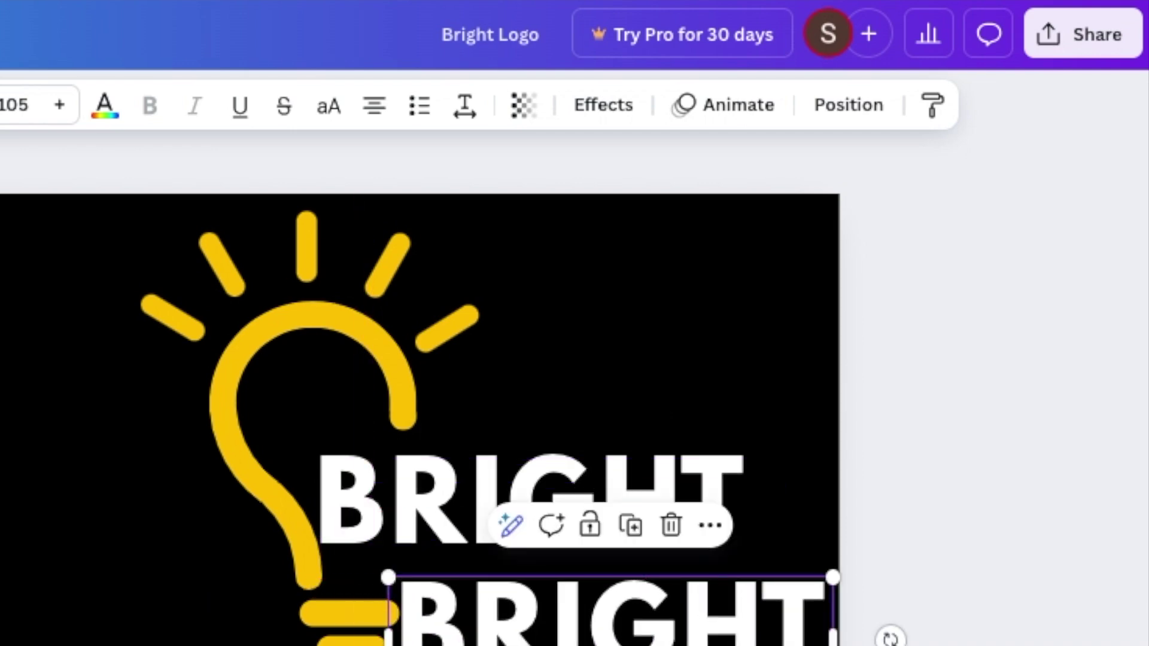
drag(809, 645, 449, 577)
double_click(431, 584)
text(DIGITAL MARKETERS)
click(446, 497)
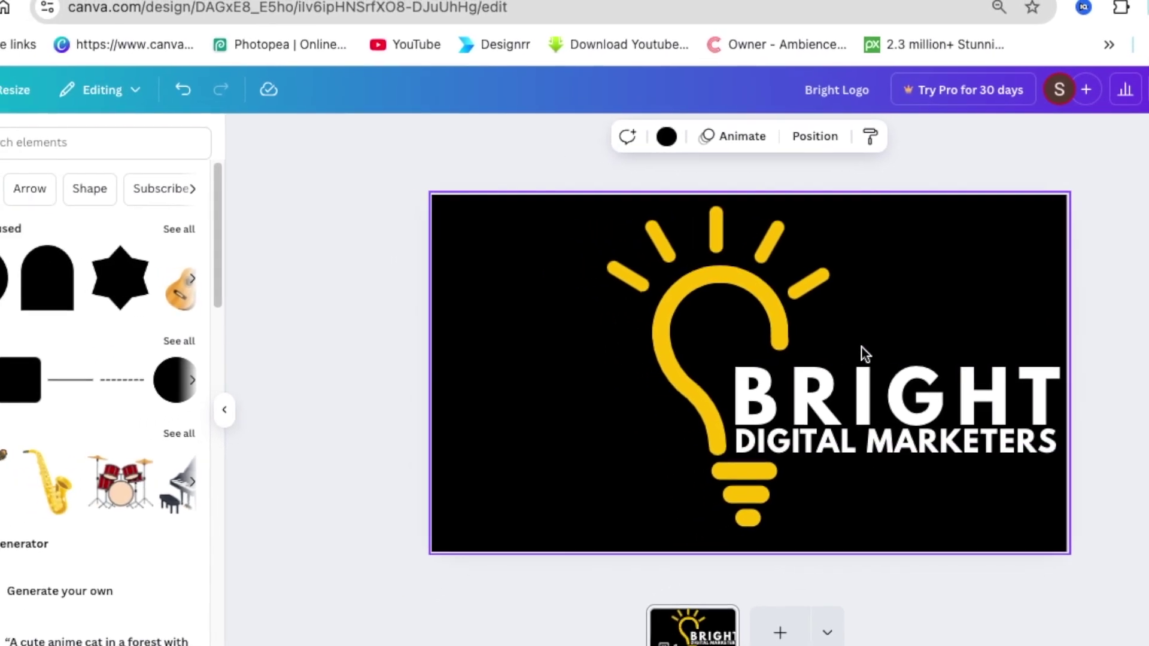
Step: Add a 6-Pointed Star shape and place it in the empty area left of the bulb
click(145, 257)
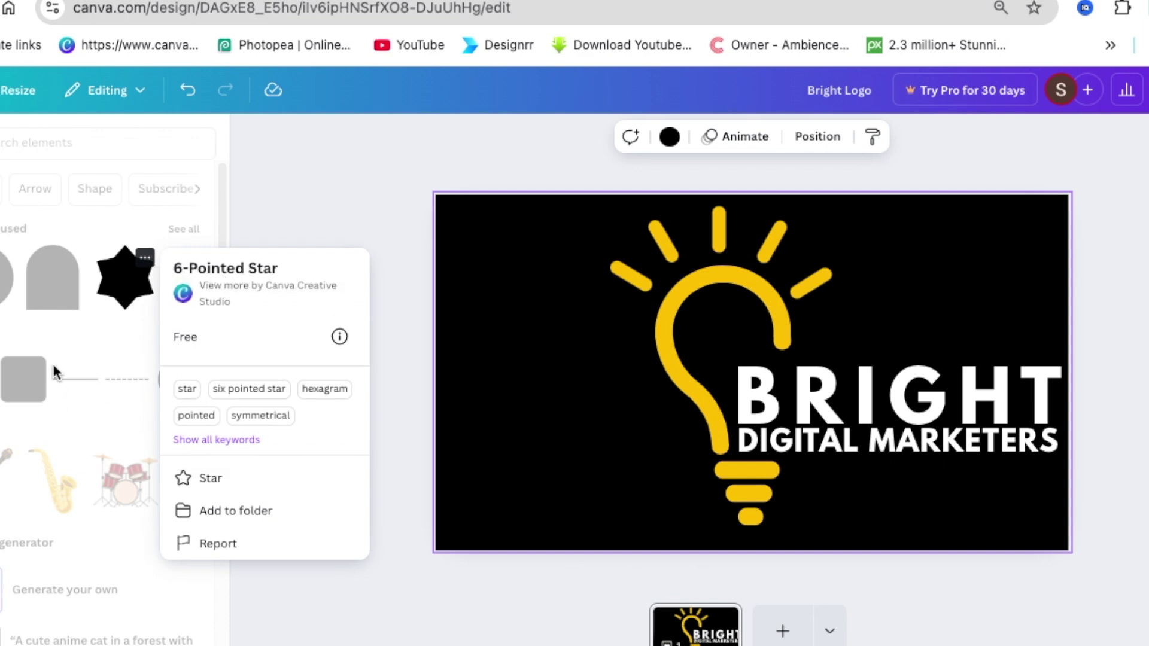
click(121, 286)
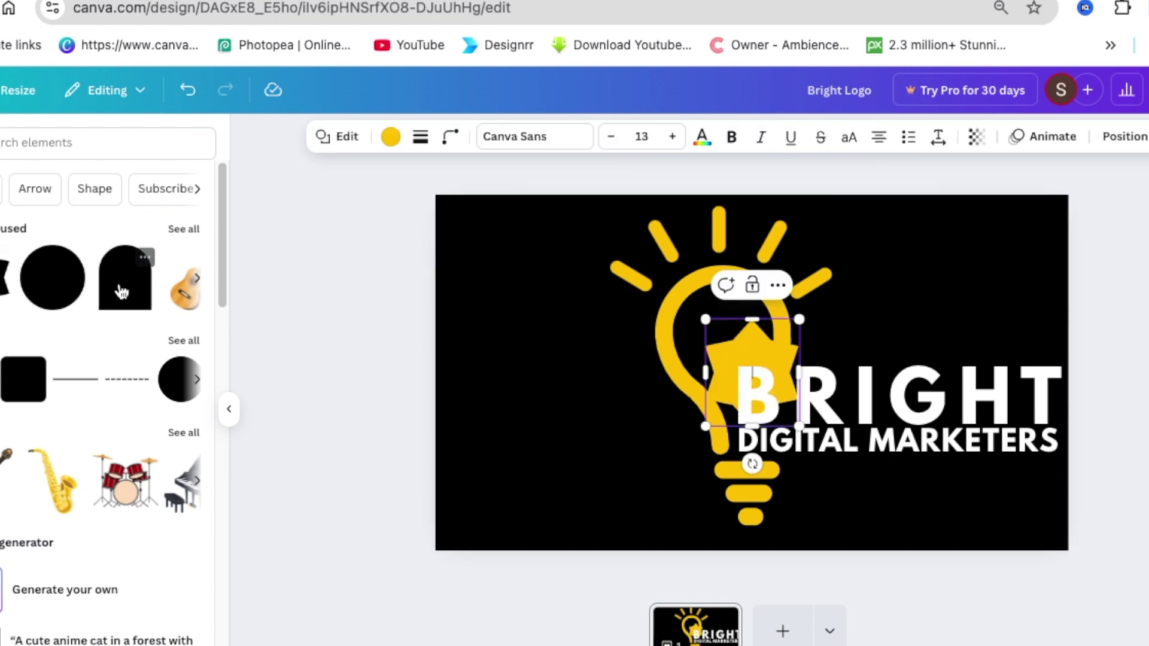
drag(741, 352, 508, 335)
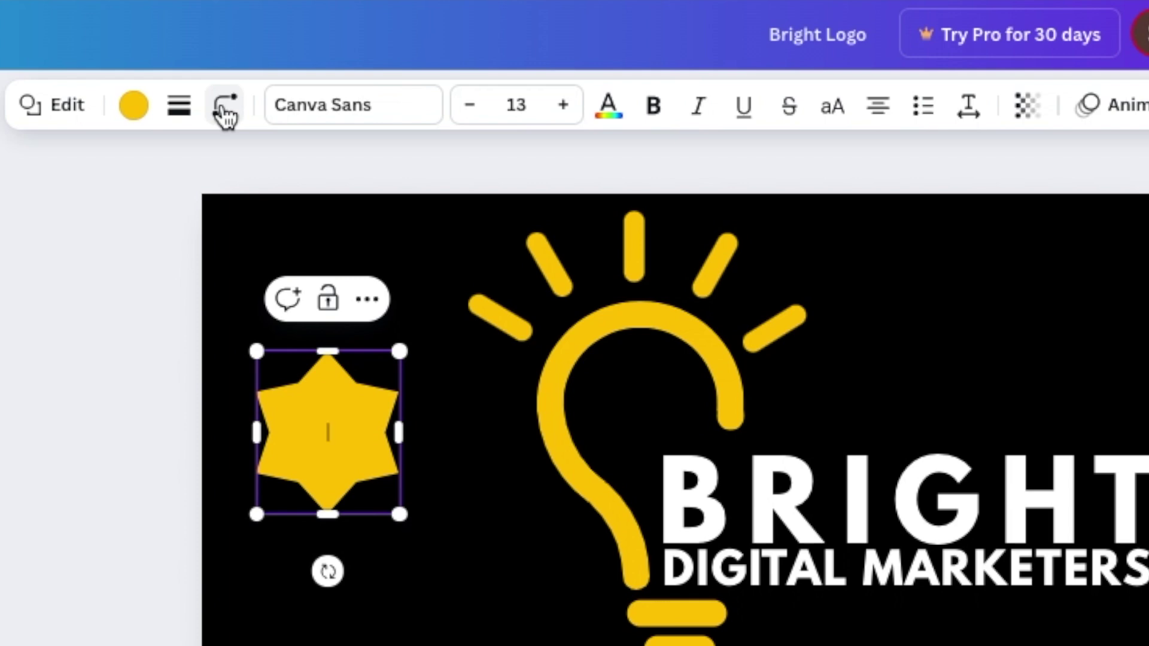
Step: Move the star lower beside the bulb, then set its points to 38 and its inner depth to 27
click(225, 113)
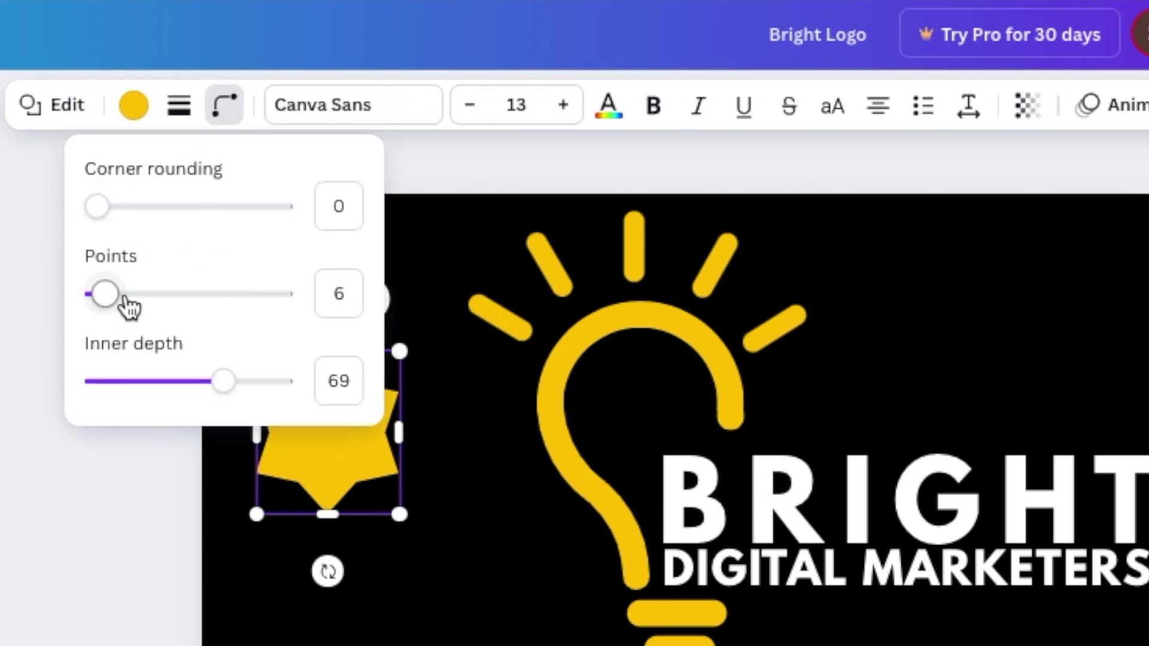
drag(329, 465, 344, 592)
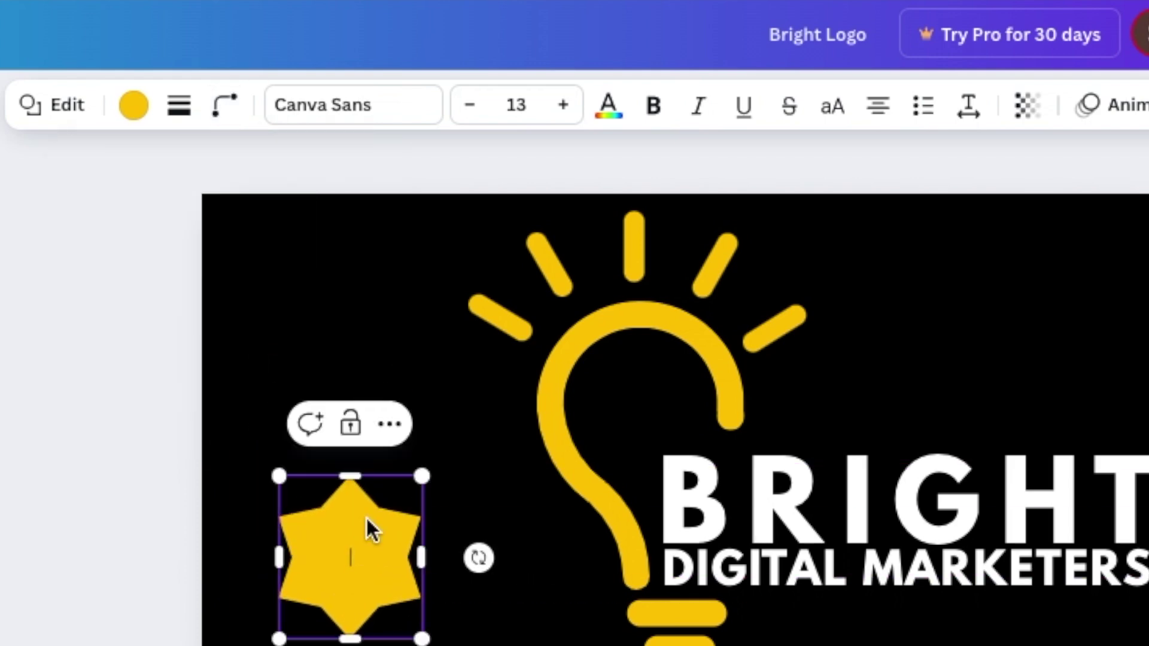
click(225, 113)
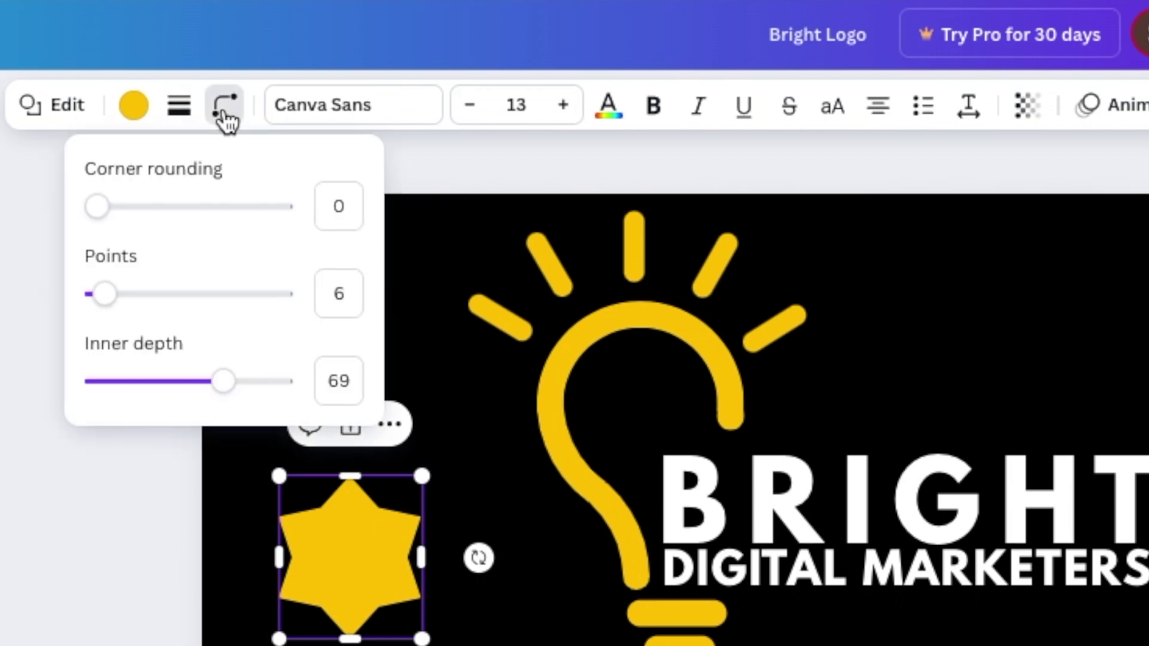
drag(110, 300, 239, 323)
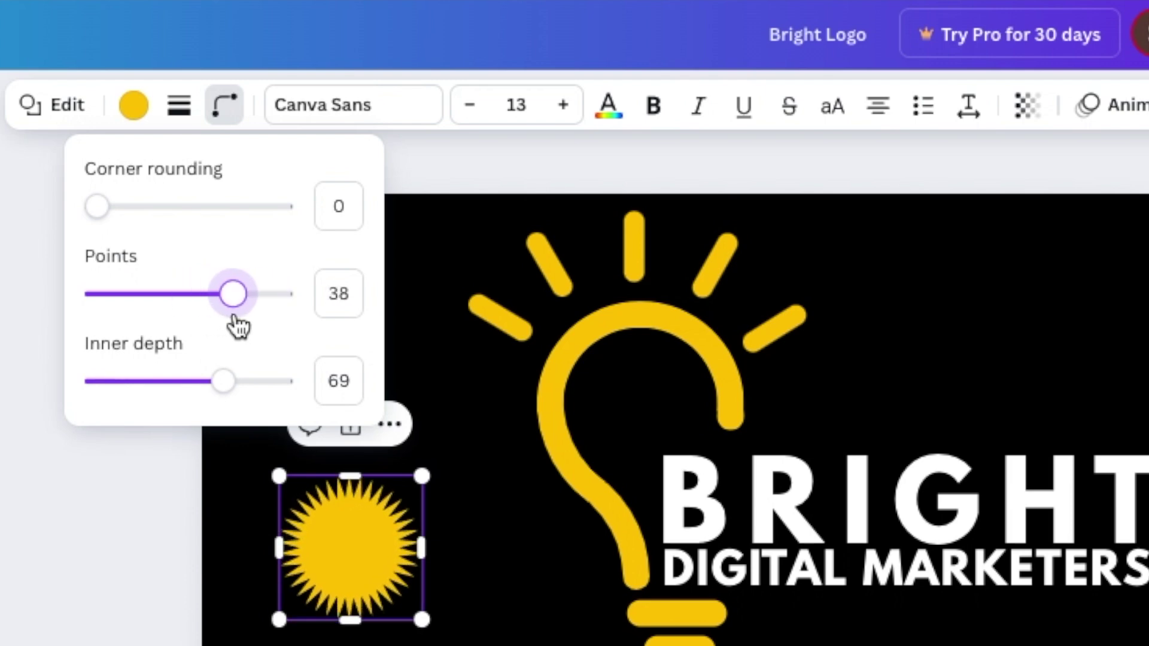
drag(218, 388, 148, 382)
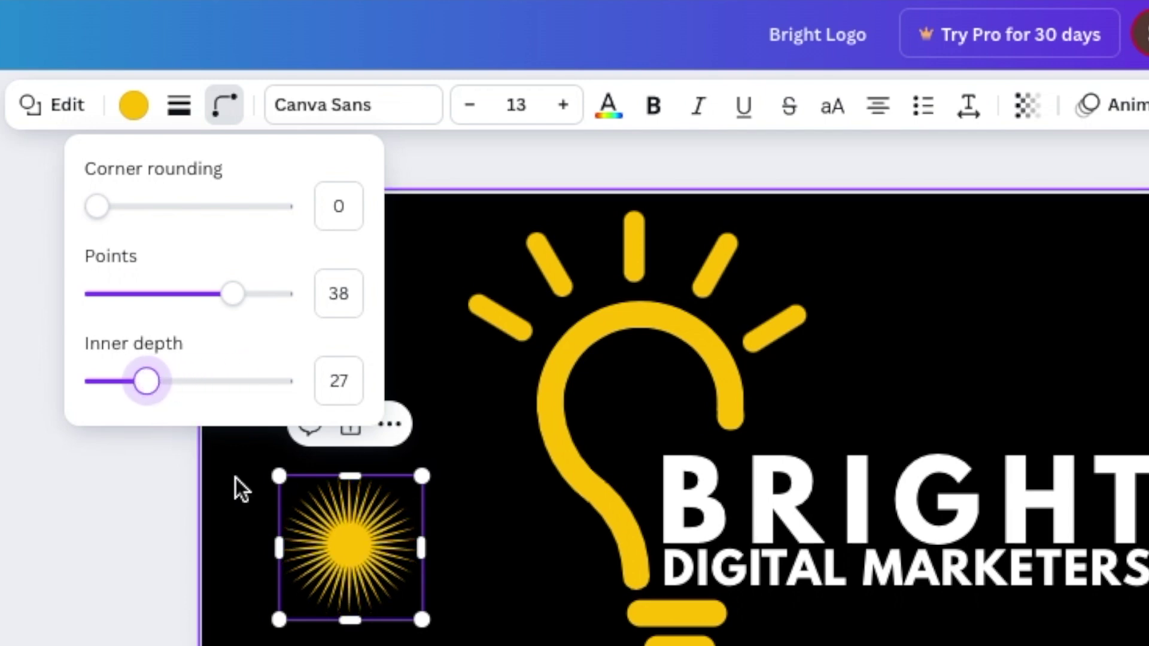
click(454, 642)
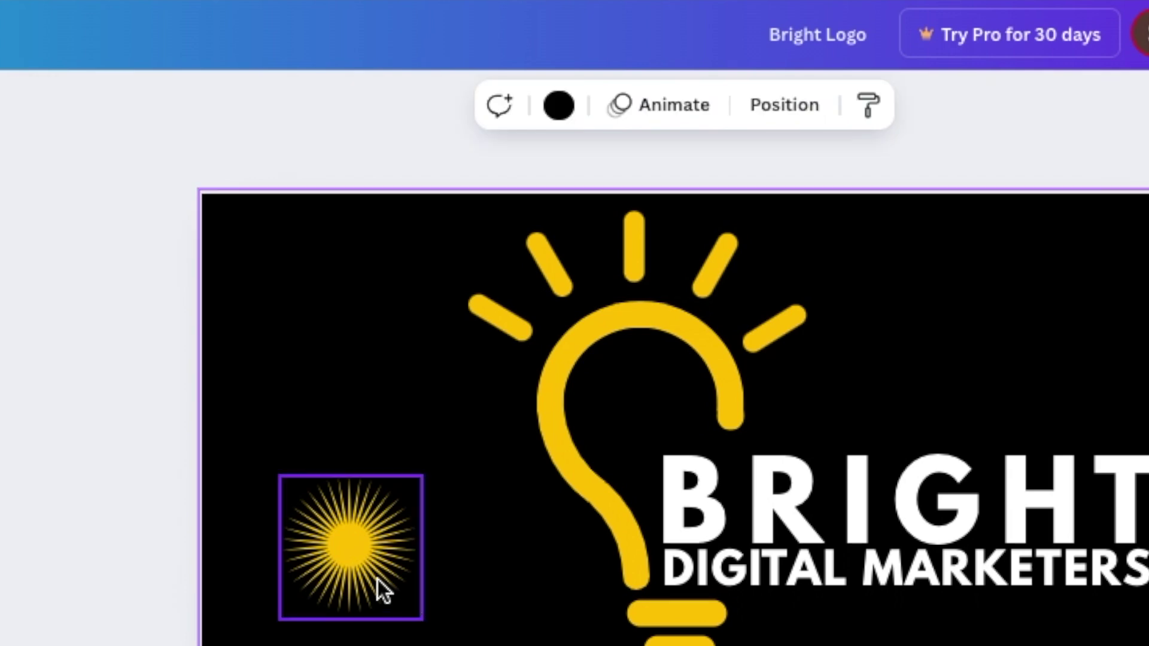
Step: Shrink the sunburst to about half its size and place it directly above the "I" of "BRIGHT"
click(380, 587)
drag(416, 608, 357, 541)
drag(339, 605, 887, 509)
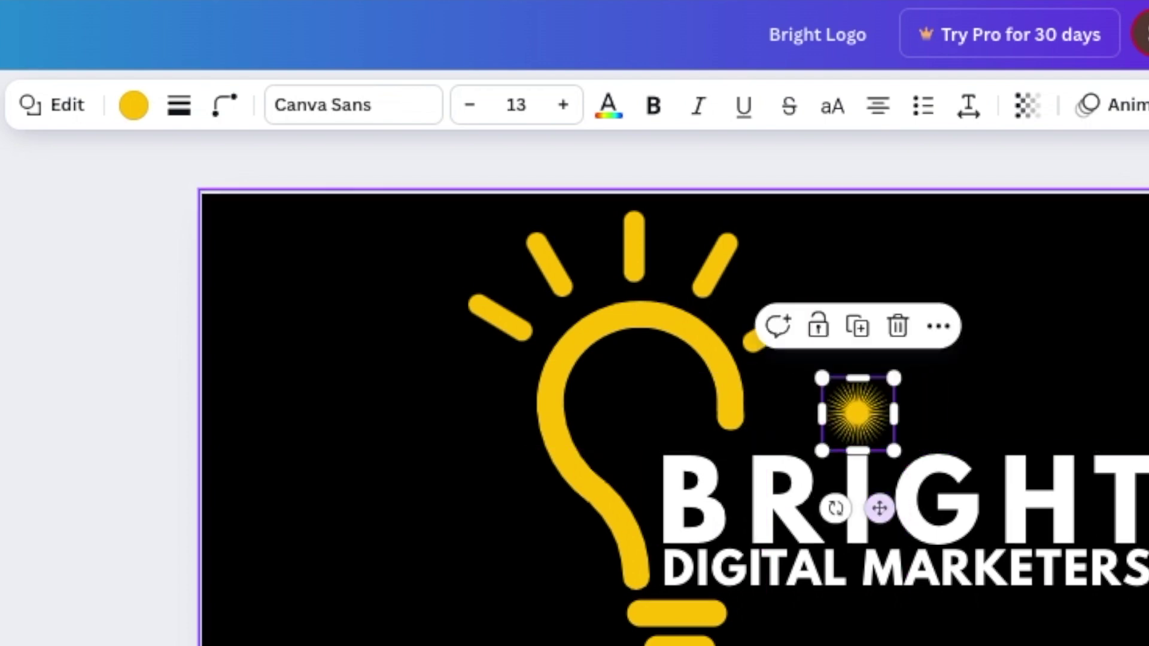
key(Escape)
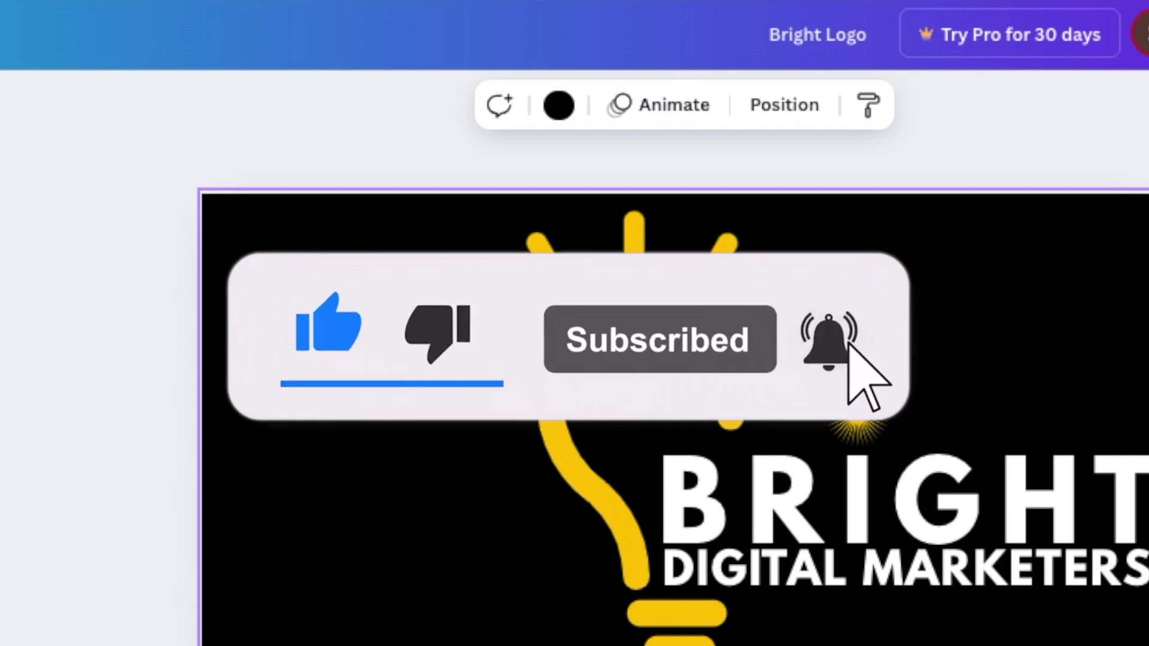
click(863, 429)
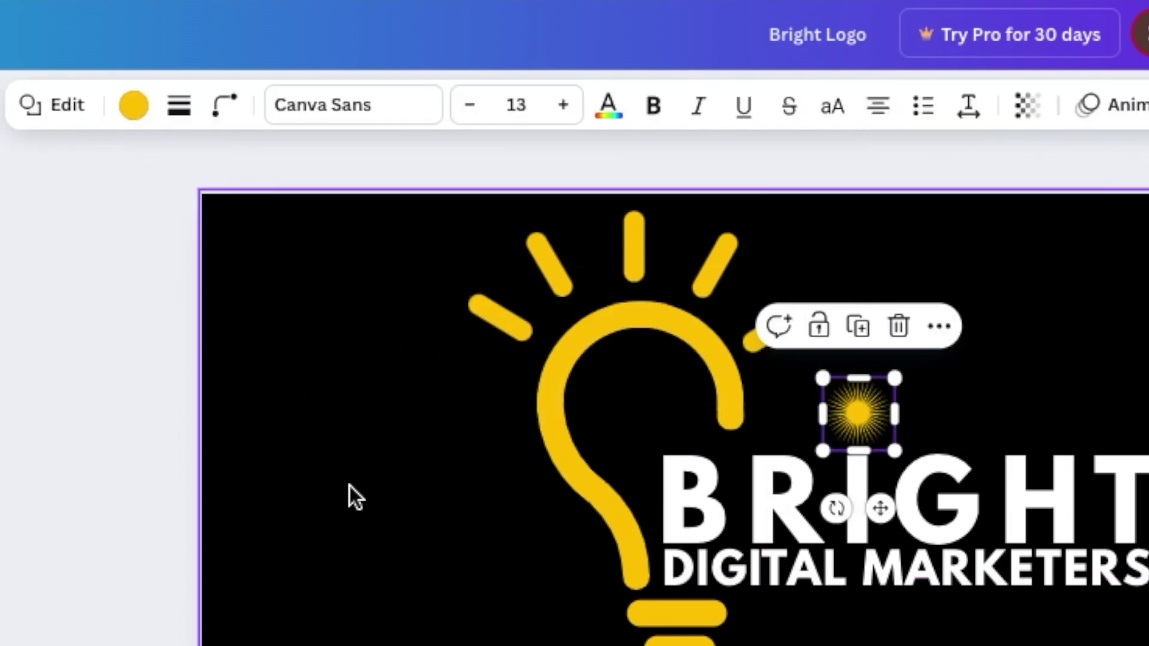
click(400, 488)
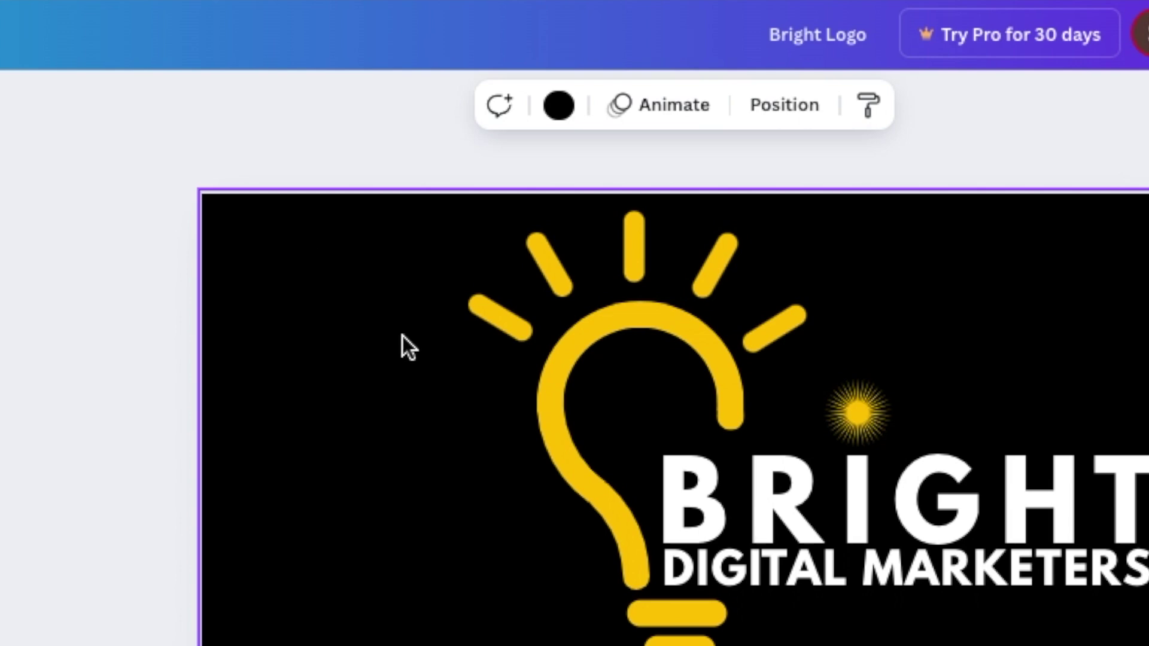
Step: Nudge the leftmost ray of the light bulb slightly down and outward
click(477, 312)
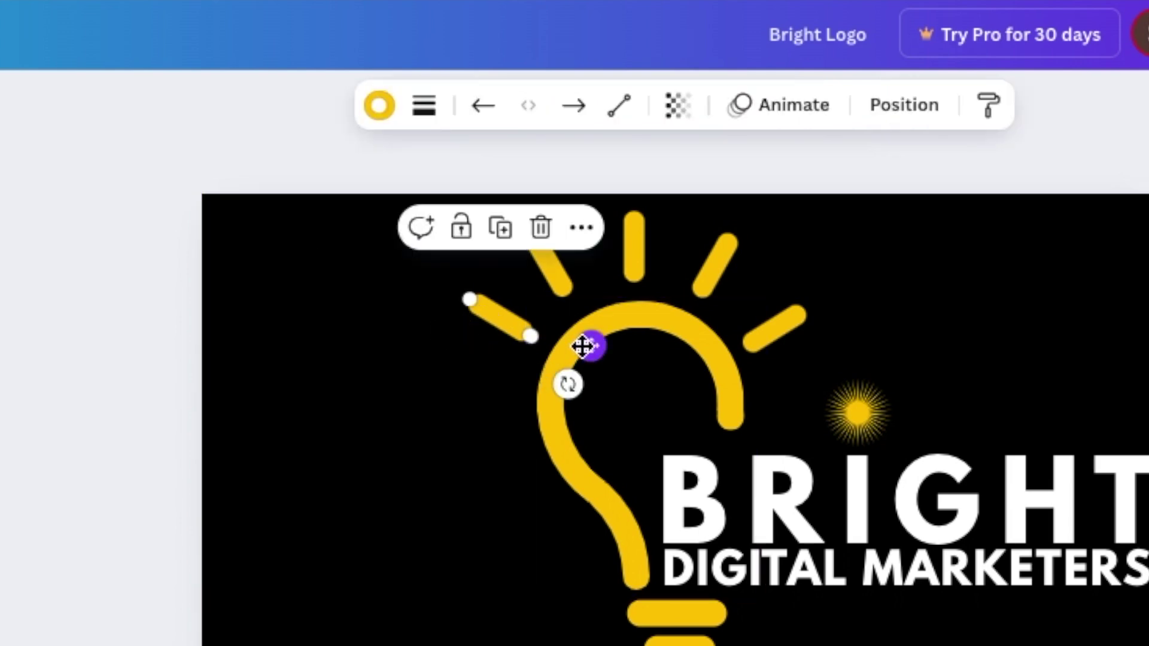
drag(581, 349, 581, 353)
click(325, 423)
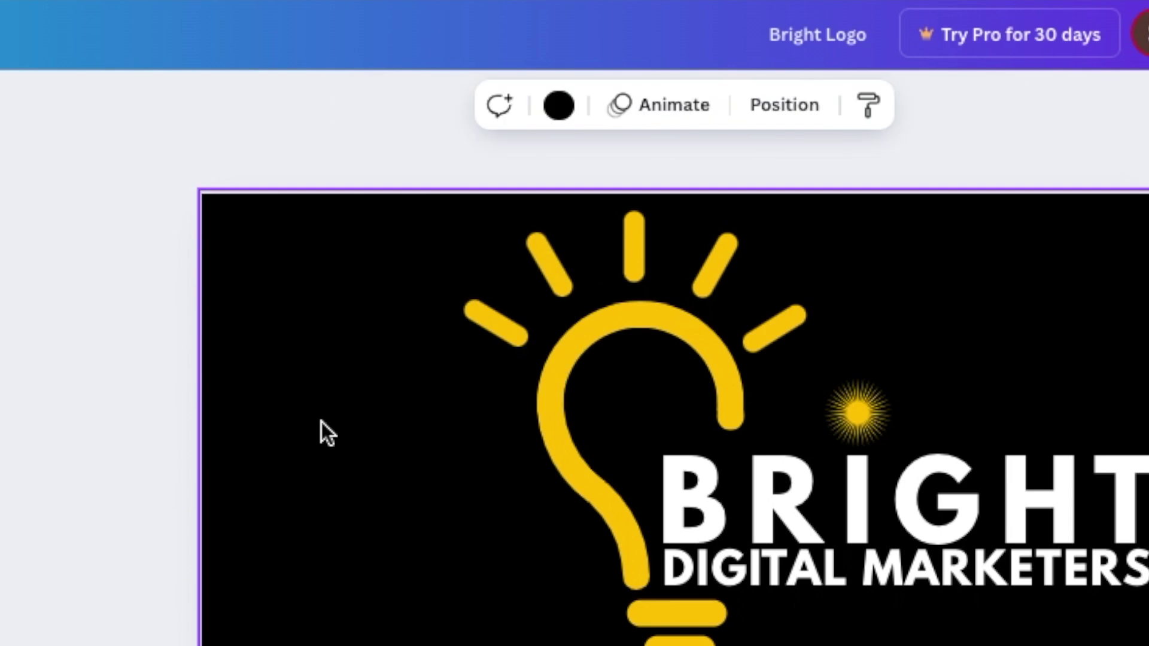
Step: Group all the logo elements and shift the group left so it sits nearer the middle of the page
drag(280, 250, 979, 515)
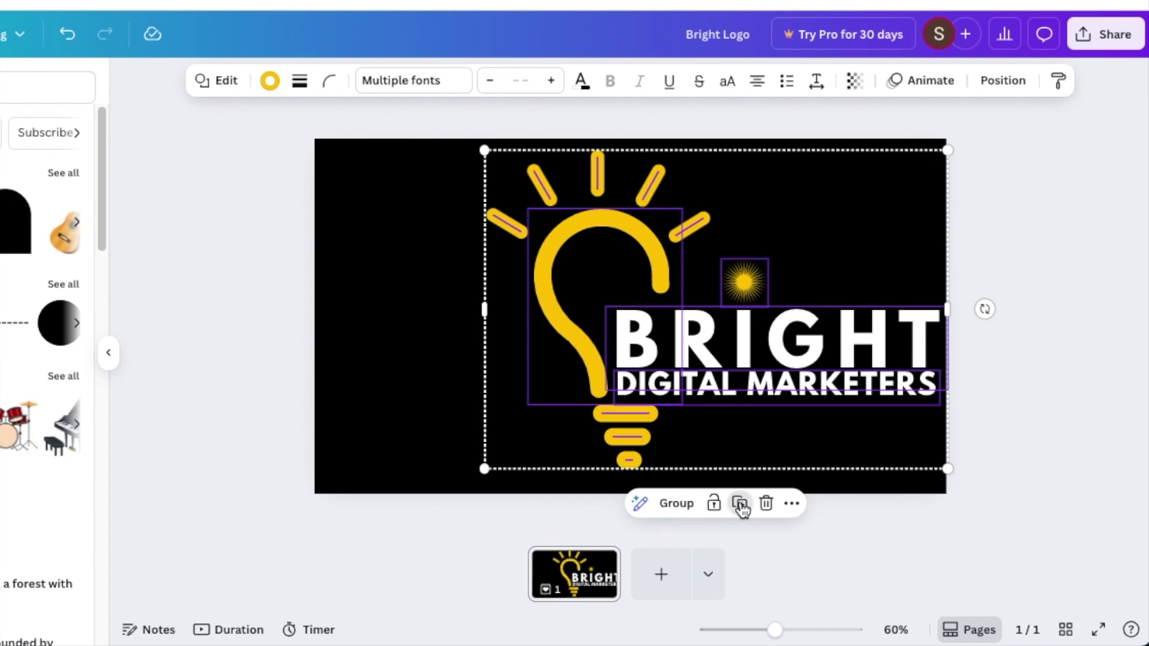
click(677, 504)
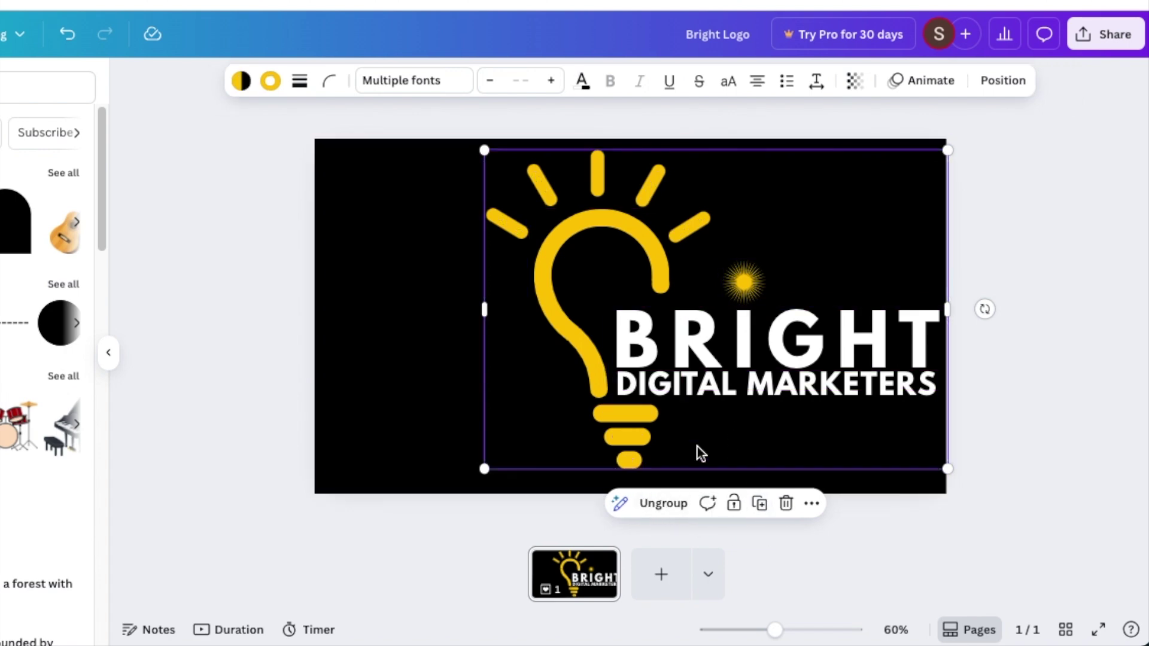
drag(775, 307, 726, 305)
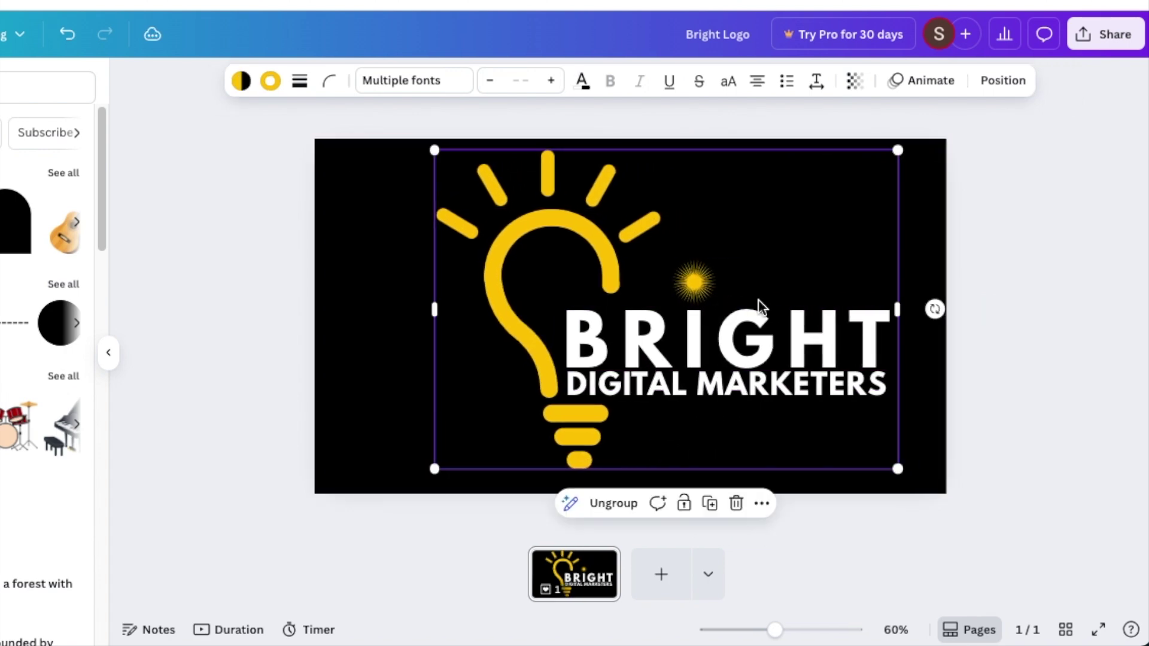
click(918, 208)
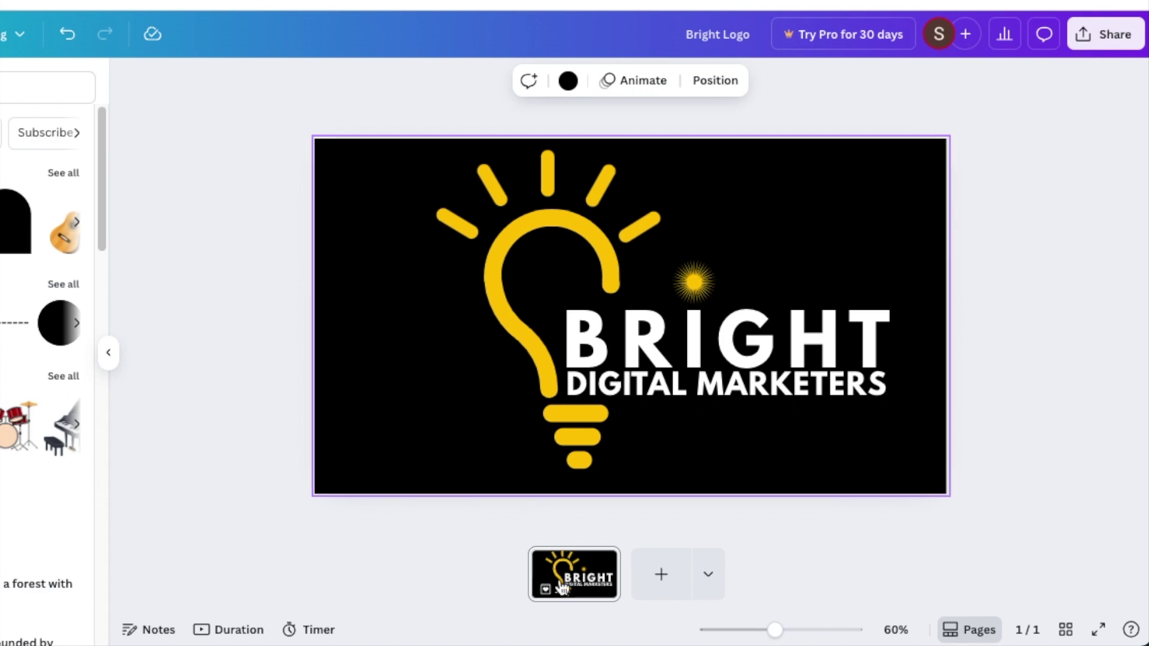
Step: Duplicate the logo page and turn the background and the black masking shapes on the copy white
click(605, 563)
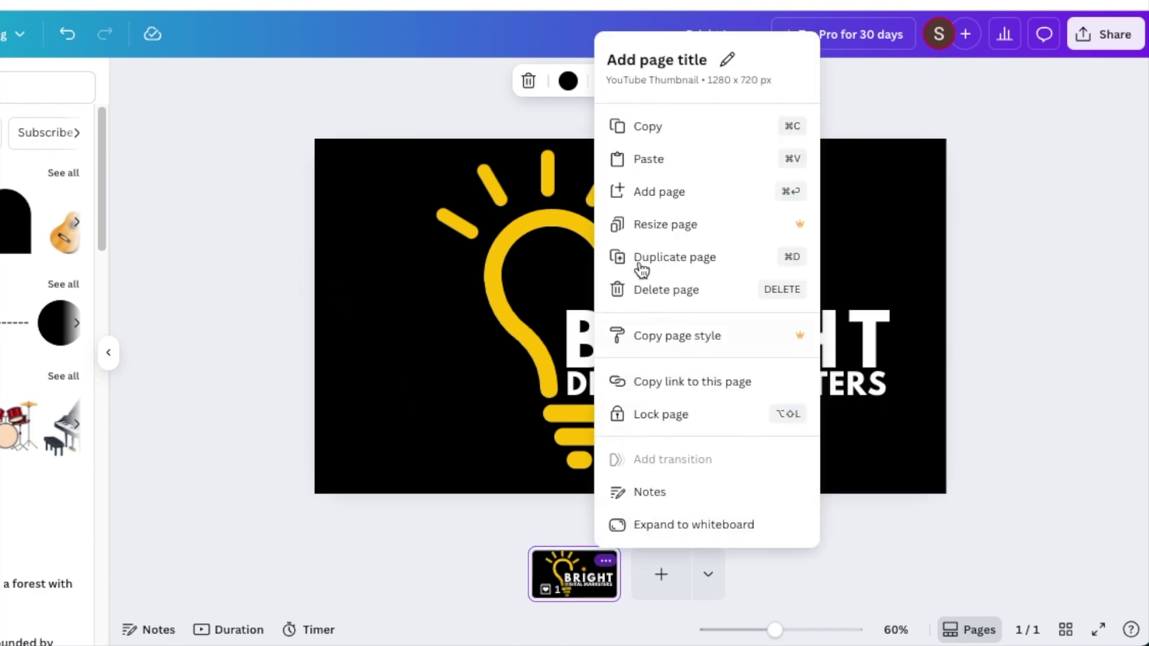
click(669, 263)
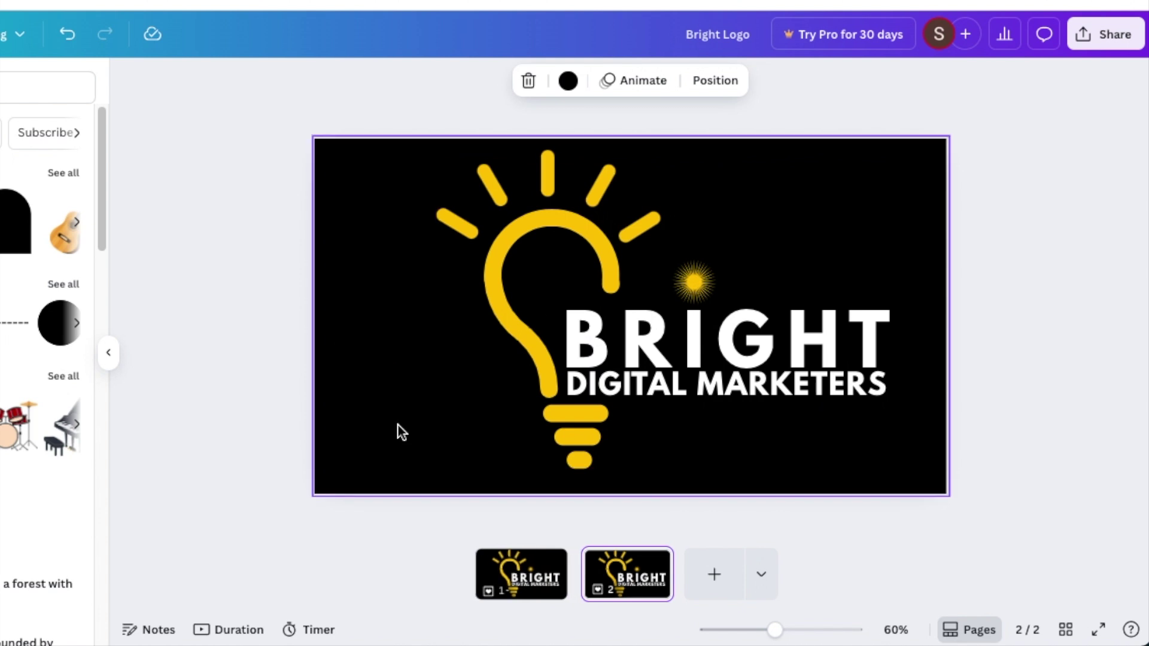
click(548, 81)
click(0, 195)
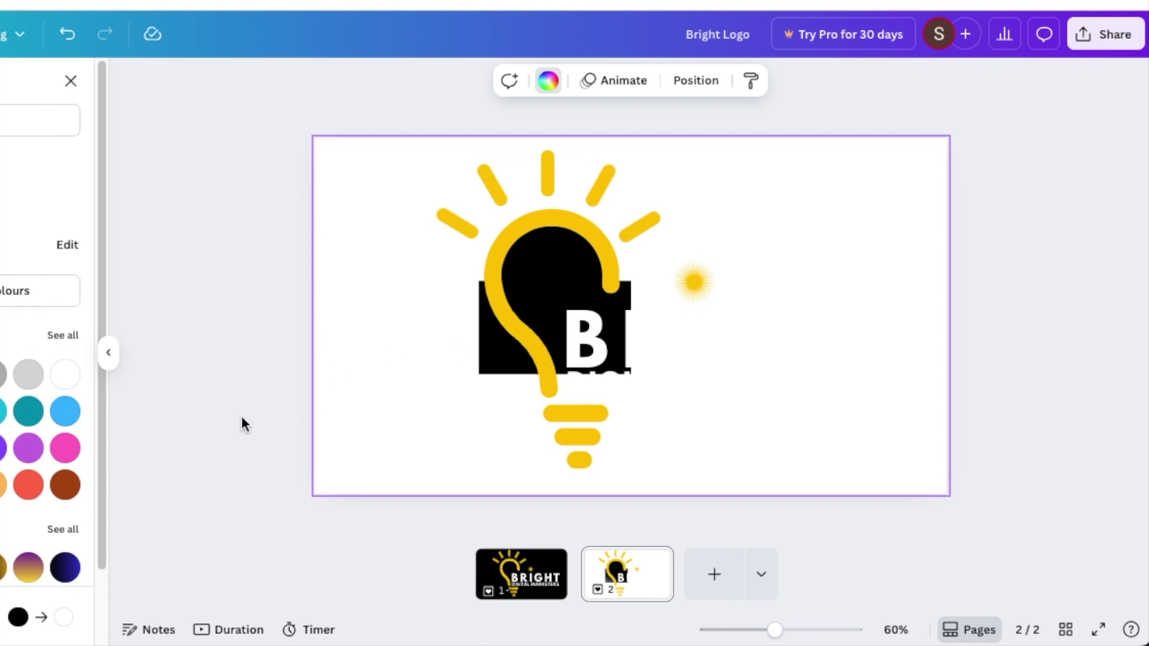
click(3, 618)
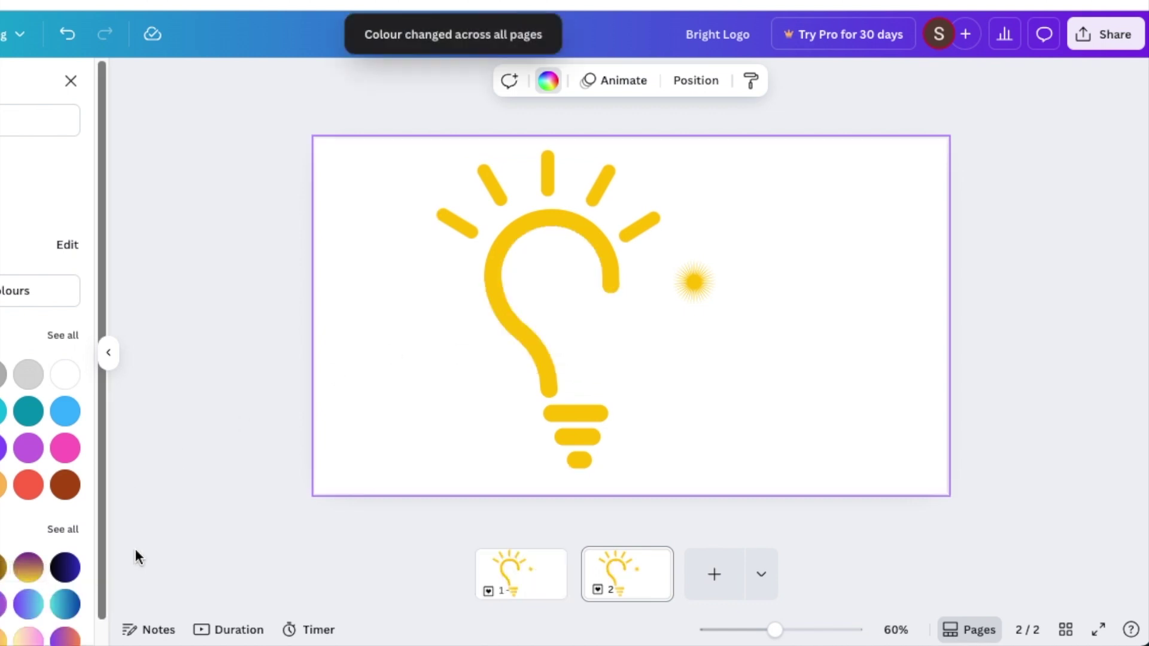
key(ctrl+z)
Step: Recolour the "BRIGHT" and "DIGITAL MARKETERS" texts black on page 2
click(674, 355)
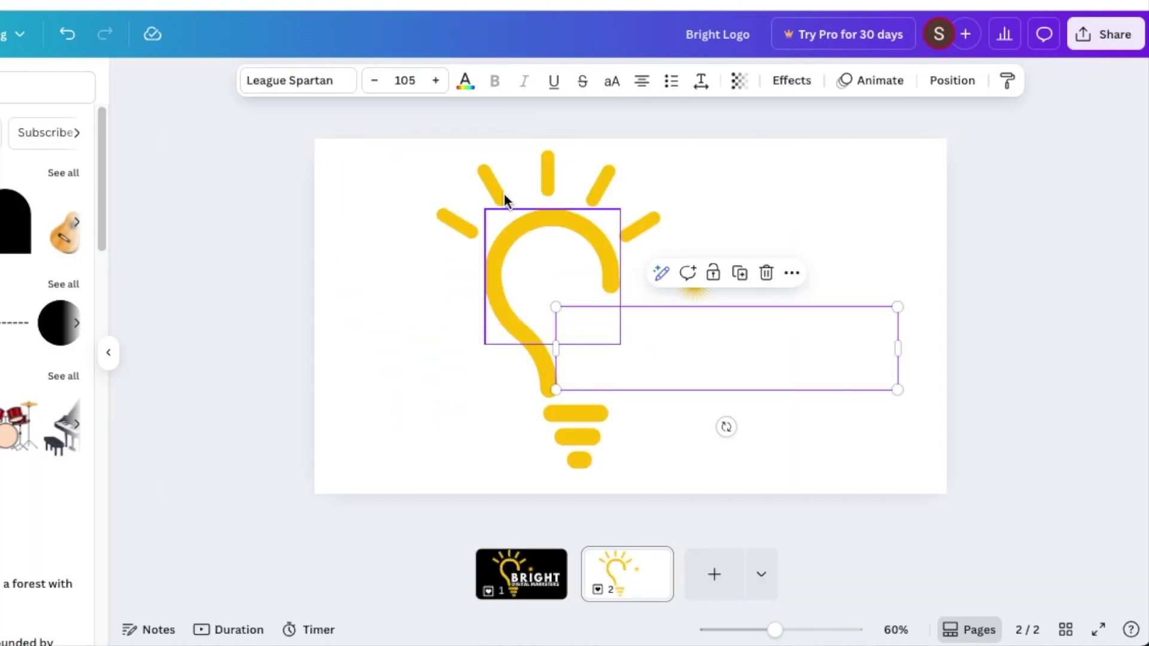
click(464, 95)
click(1, 377)
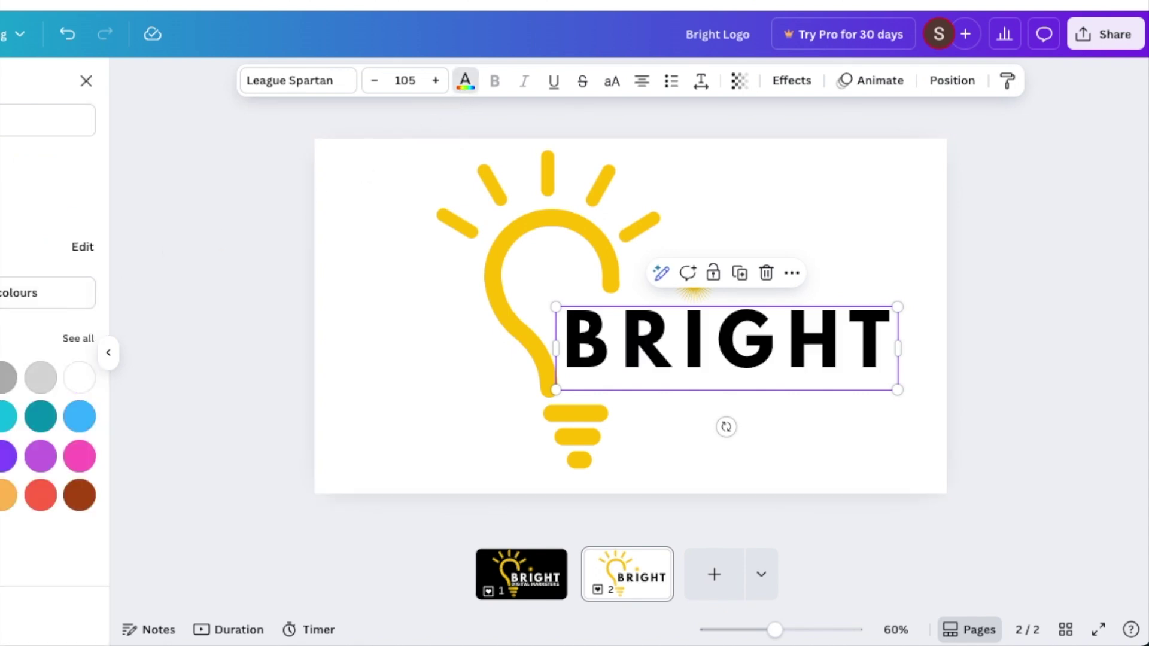
click(756, 399)
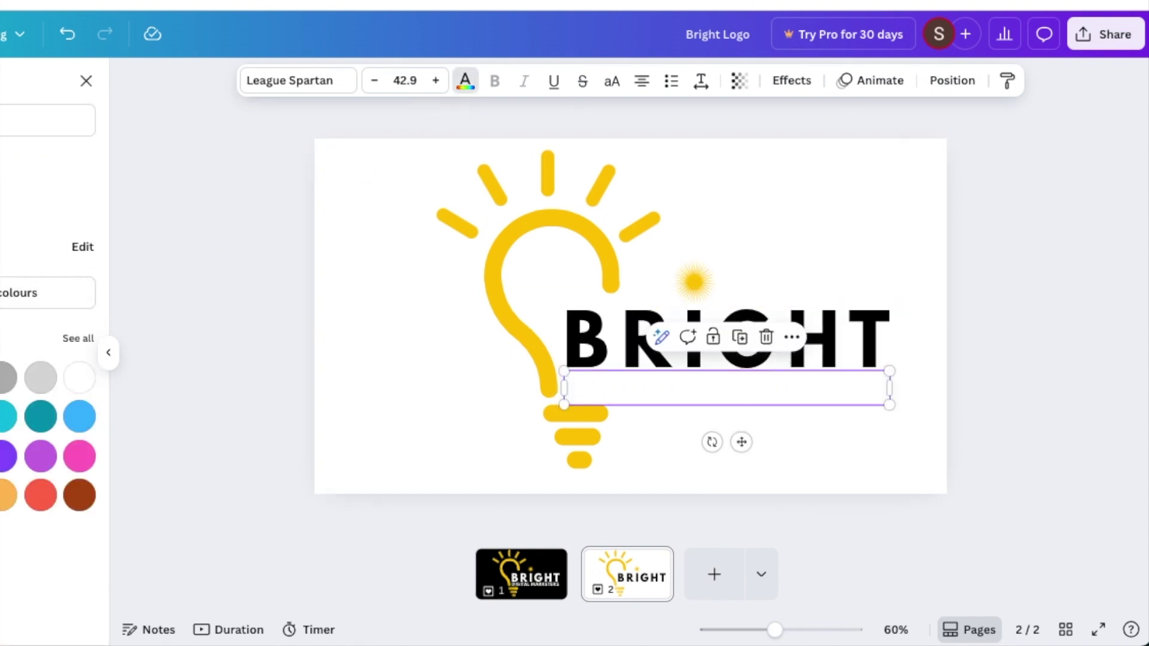
click(1, 378)
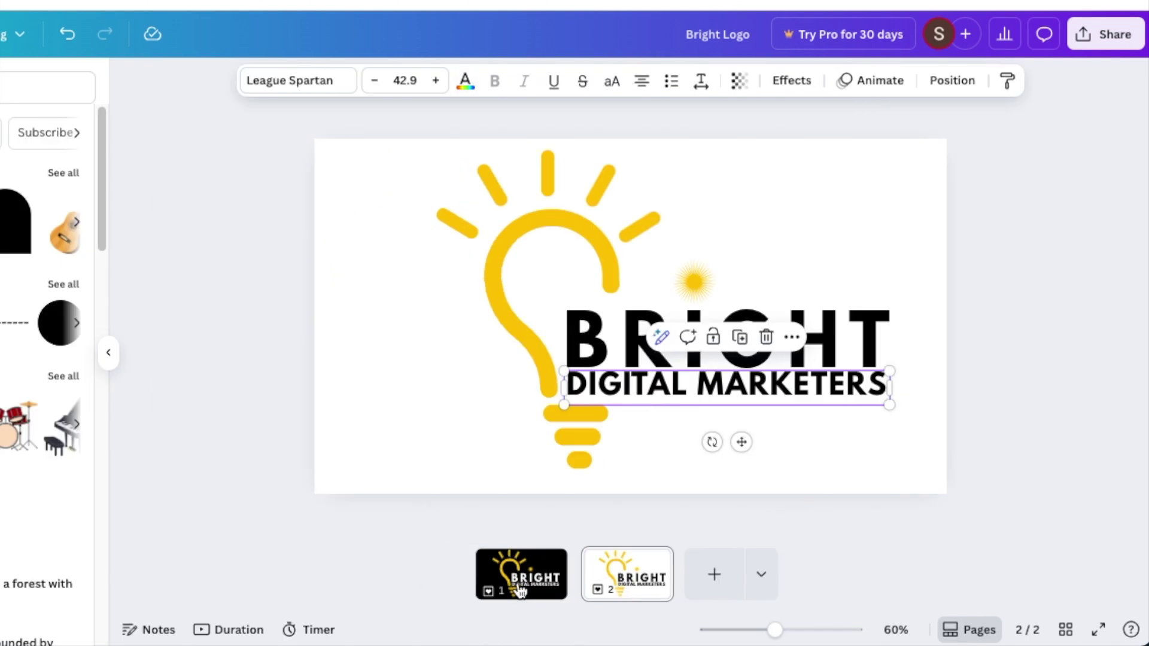
Step: Download only page 2, the white version of the logo, as a PNG at 1,280 × 720 px
click(518, 582)
click(613, 580)
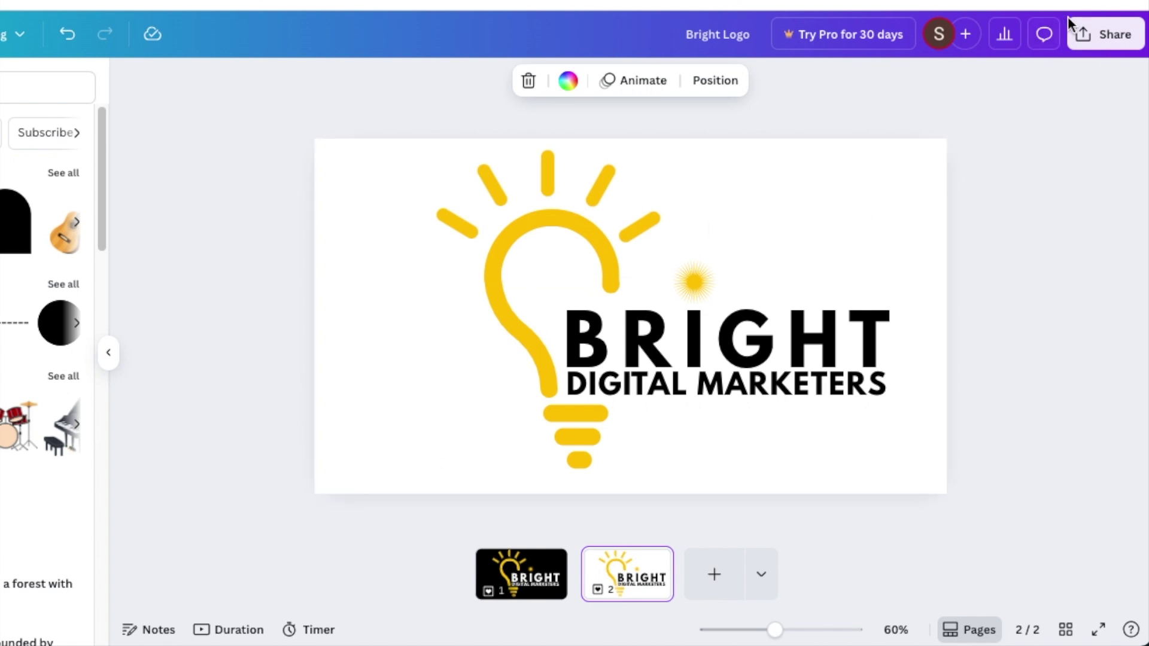
click(1113, 32)
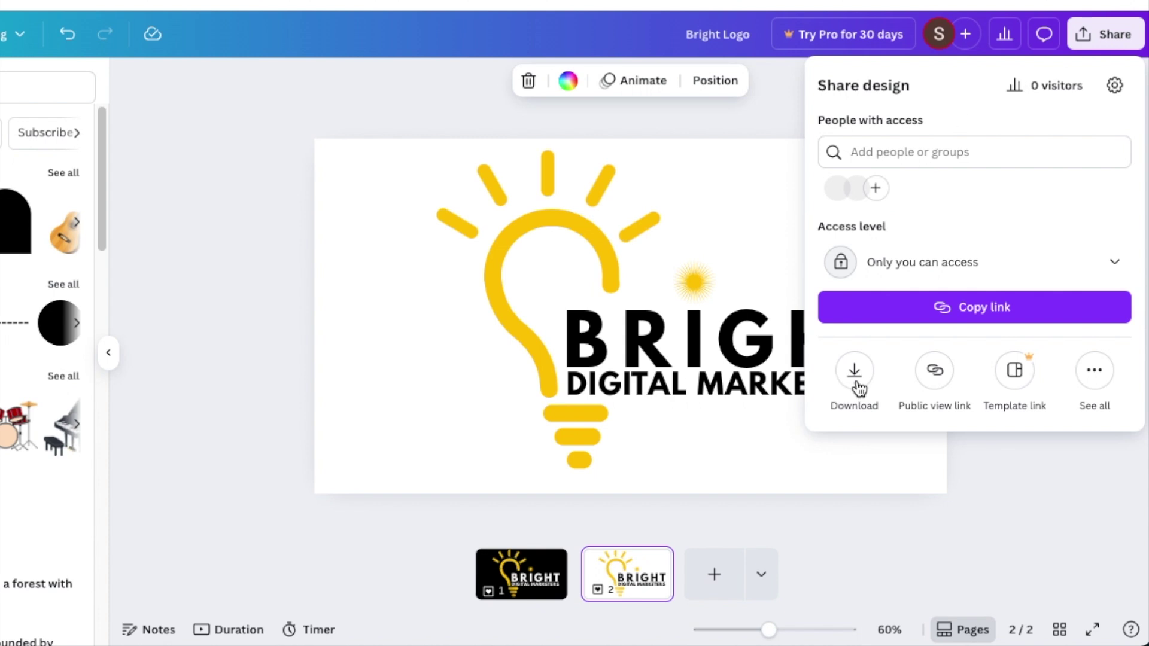
click(856, 372)
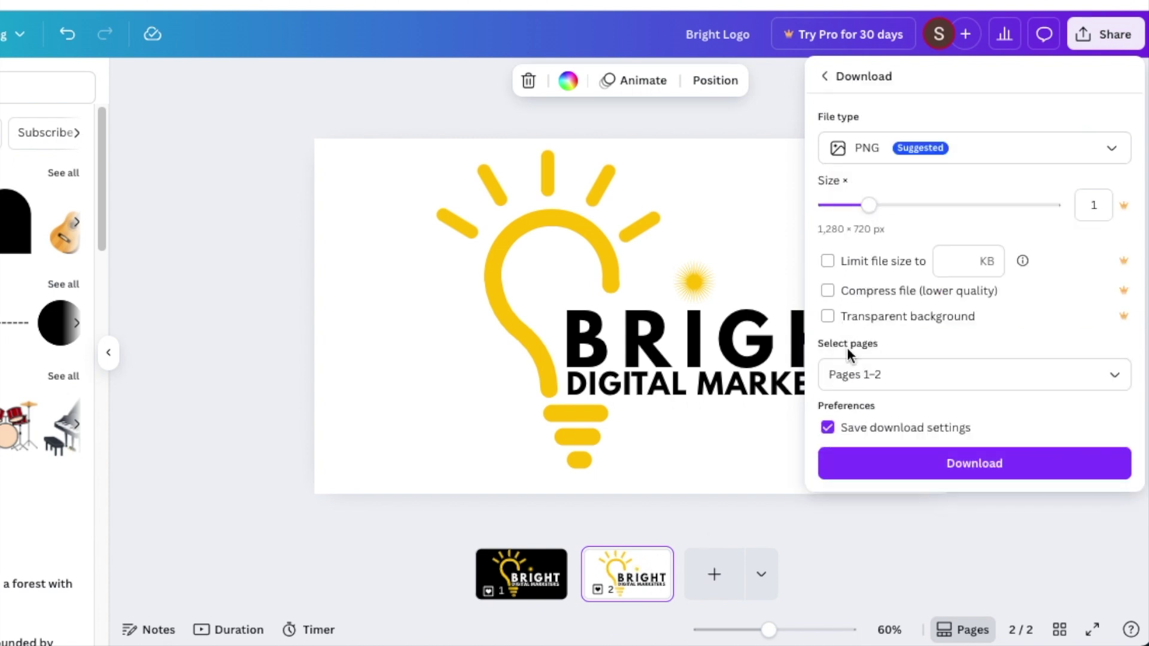
click(1076, 369)
click(896, 162)
click(895, 161)
click(990, 327)
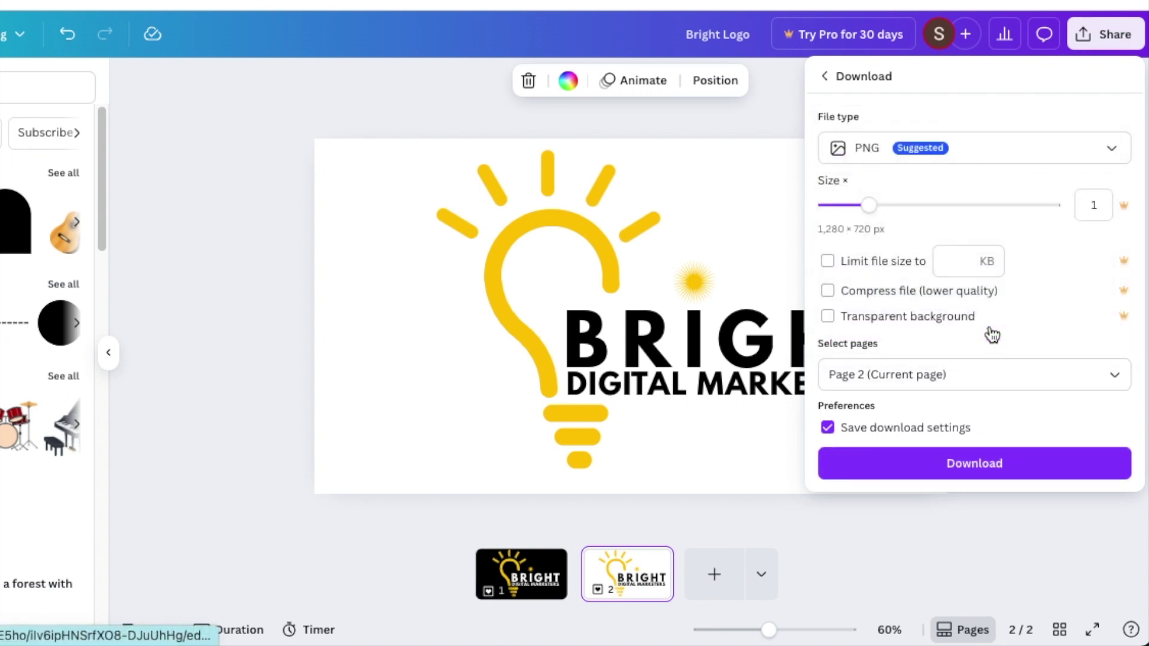
click(988, 466)
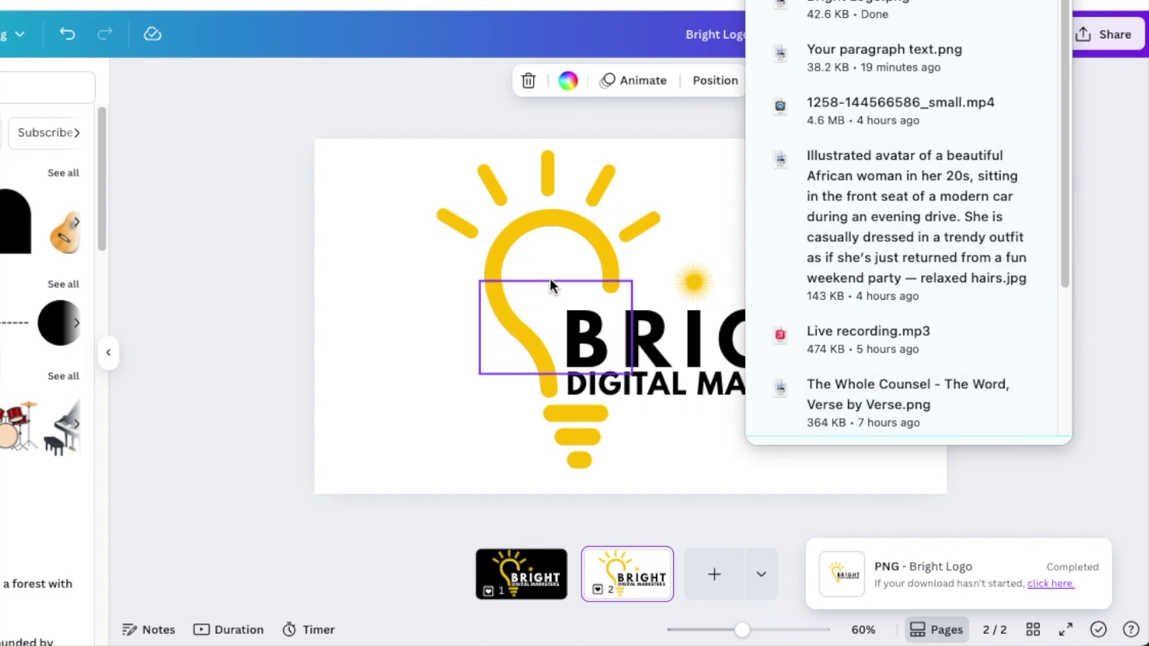
Step: Open remove.bg in a new browser tab and upload the downloaded Bright Logo PNG to remove its background
key(ctrl+t)
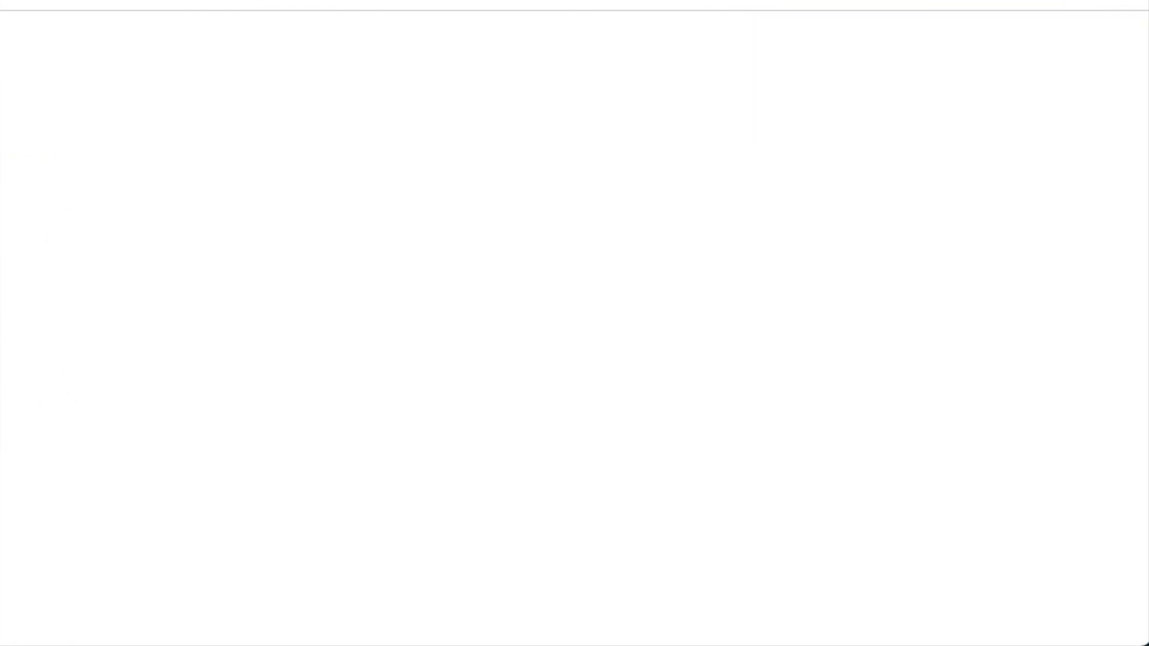
text(REMO)
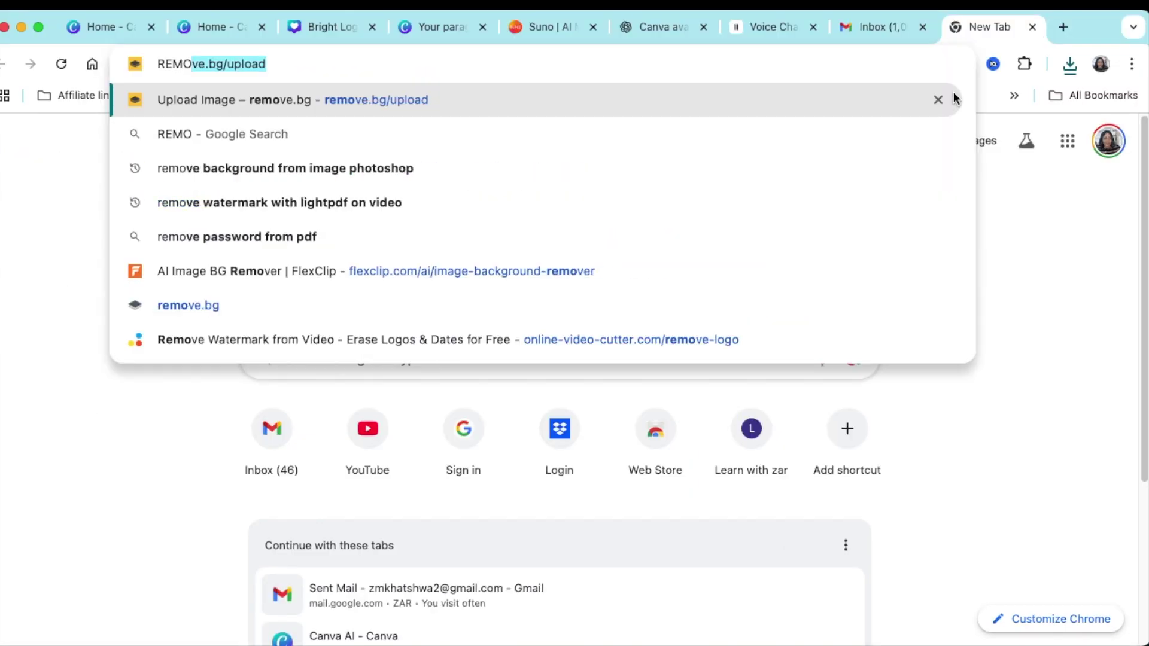
key(Return)
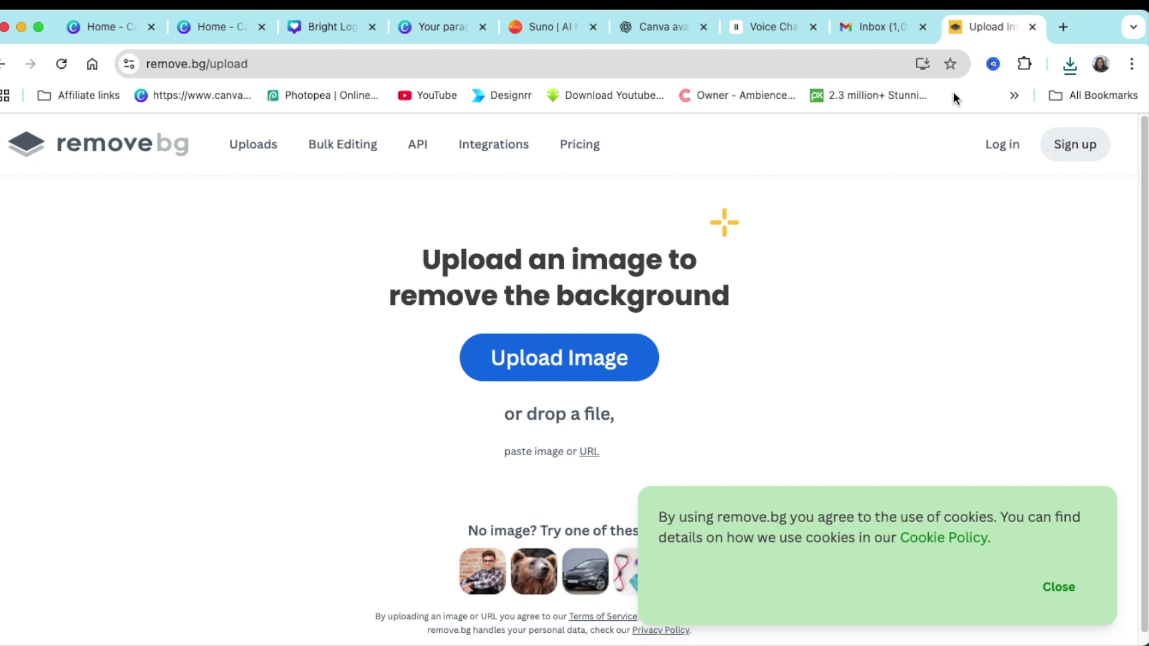
click(1070, 66)
drag(900, 152, 631, 334)
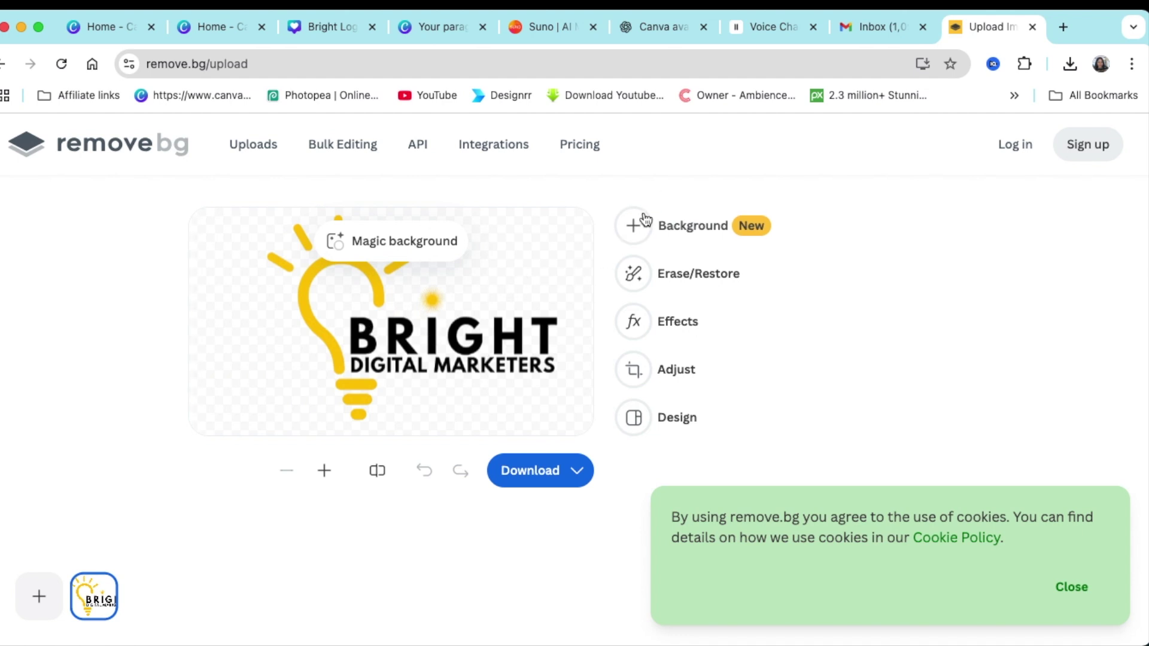
Step: Open Photopea in a new browser tab, browse its templates and open the Black Wall 3D Logo Mockup
click(1065, 28)
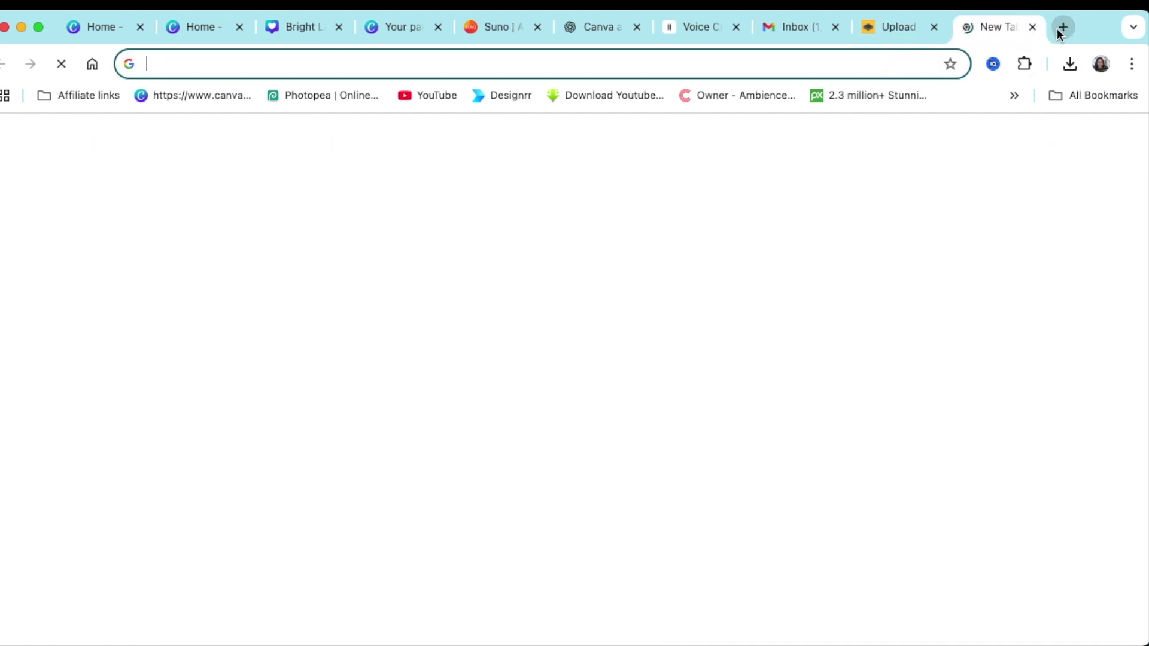
click(322, 97)
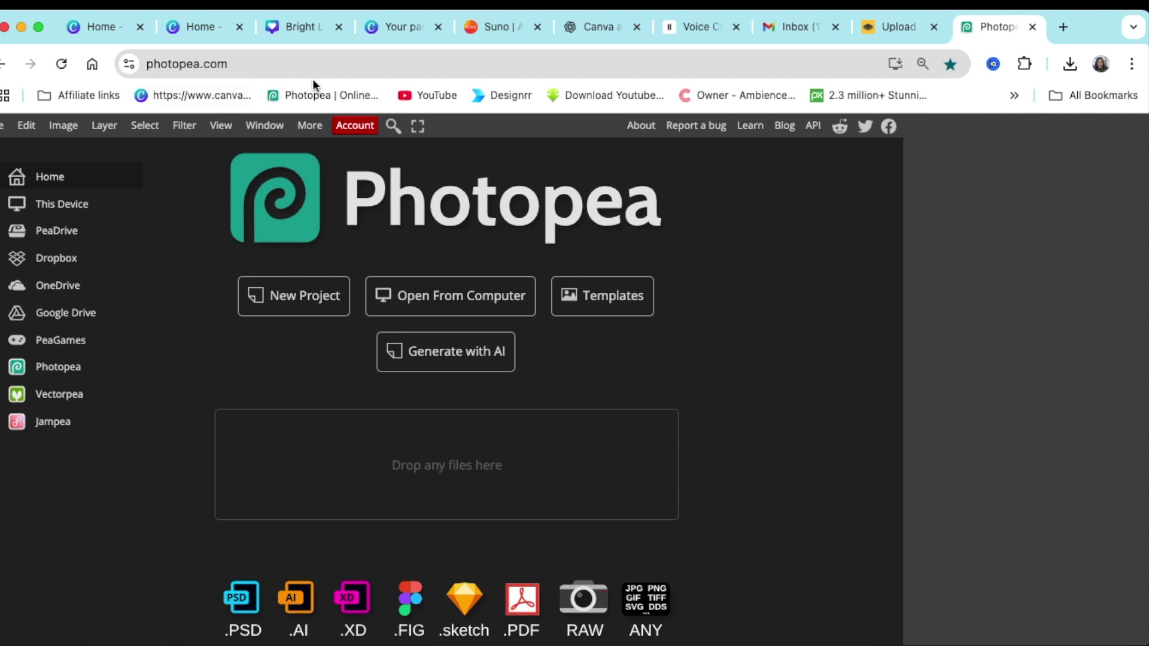
click(605, 304)
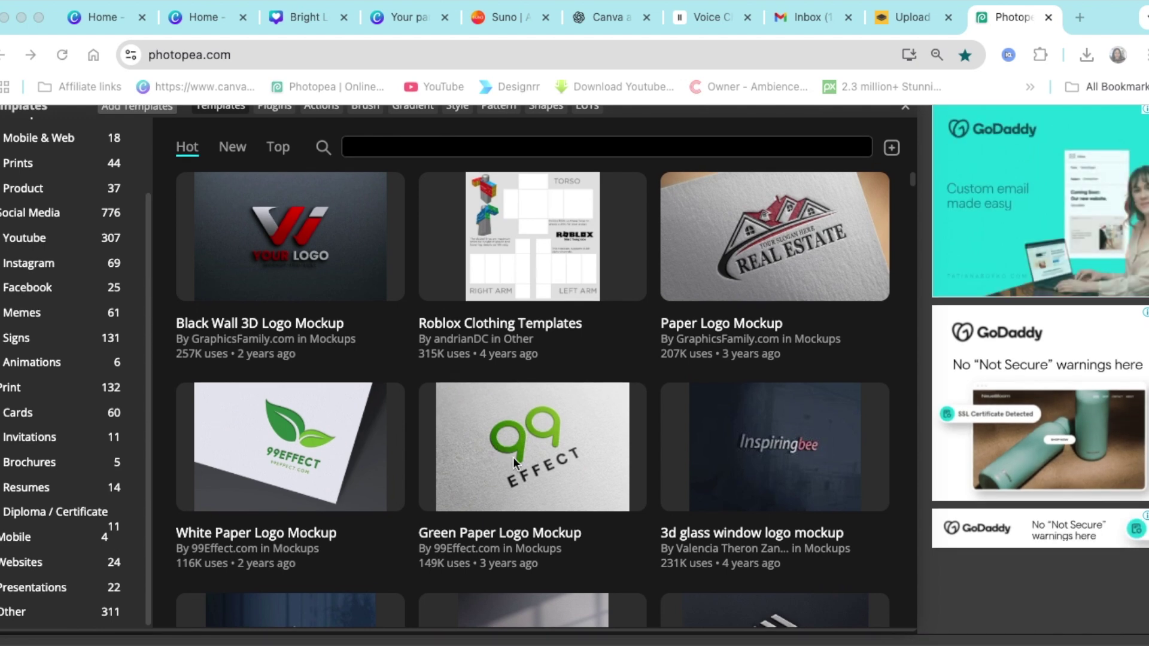
scroll(514, 512, up, 2)
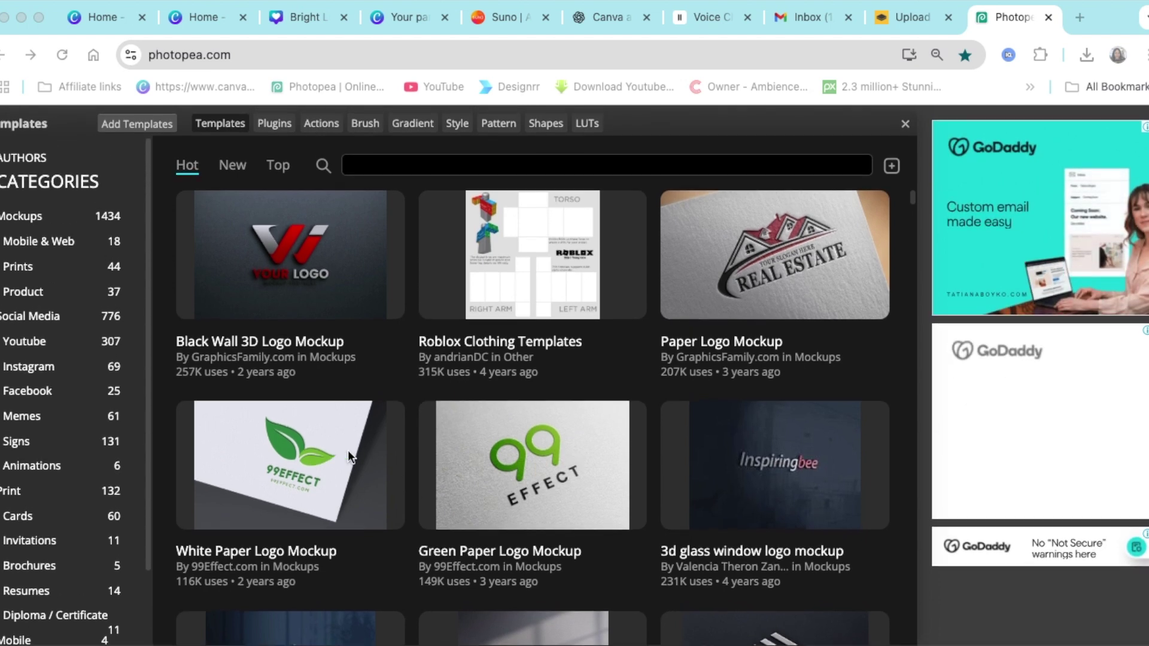
scroll(474, 460, down, 5)
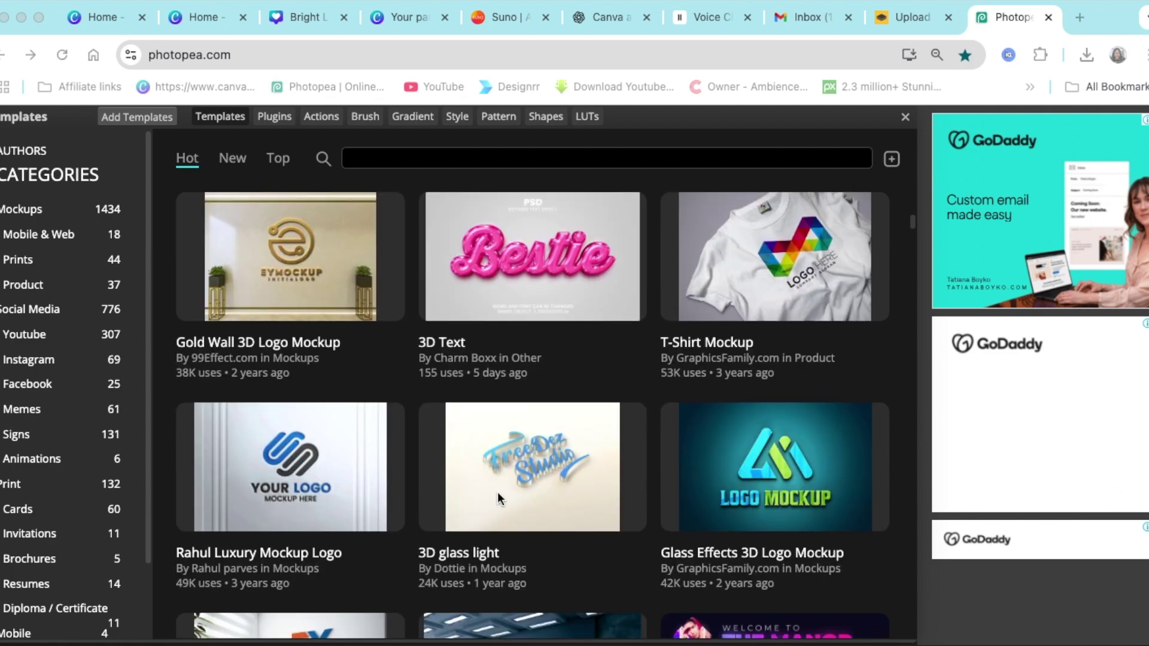
scroll(486, 464, up, 5)
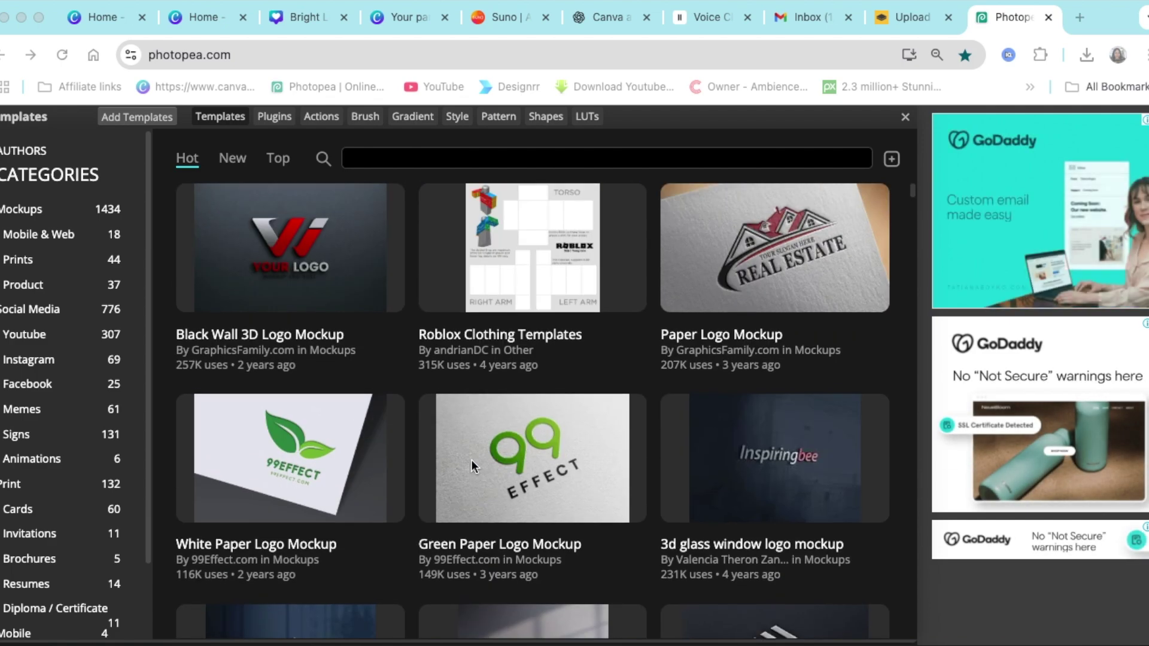
click(310, 261)
click(310, 262)
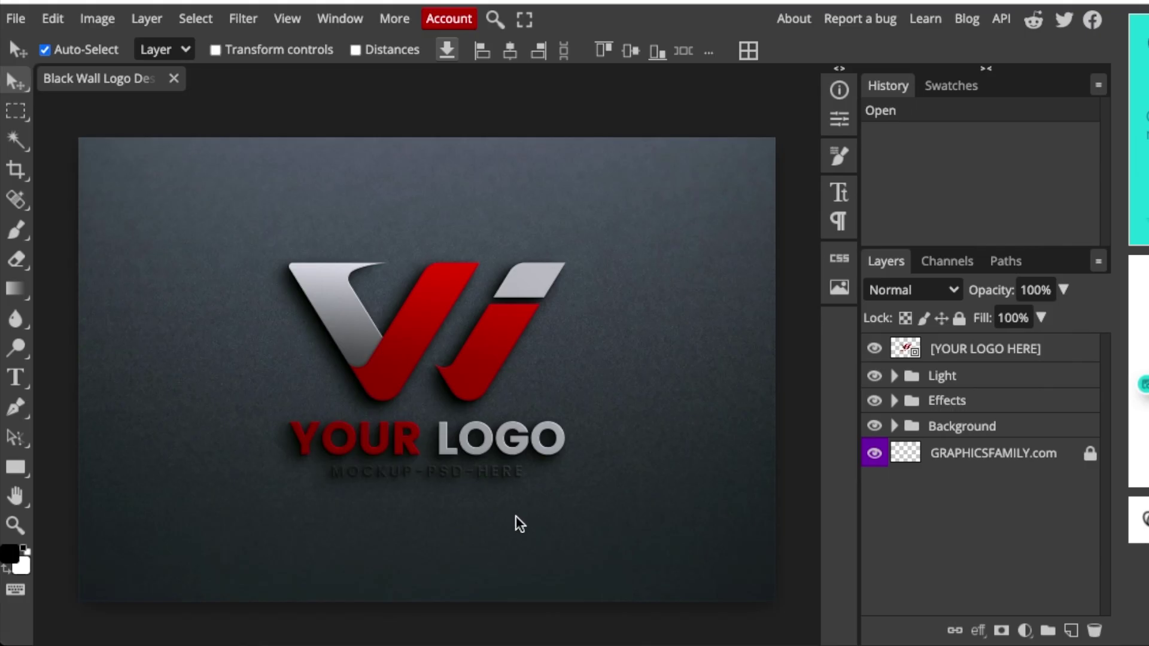
Step: Open the contents of the [YOUR LOGO HERE] smart object and hide the placeholder logo layer
double_click(906, 352)
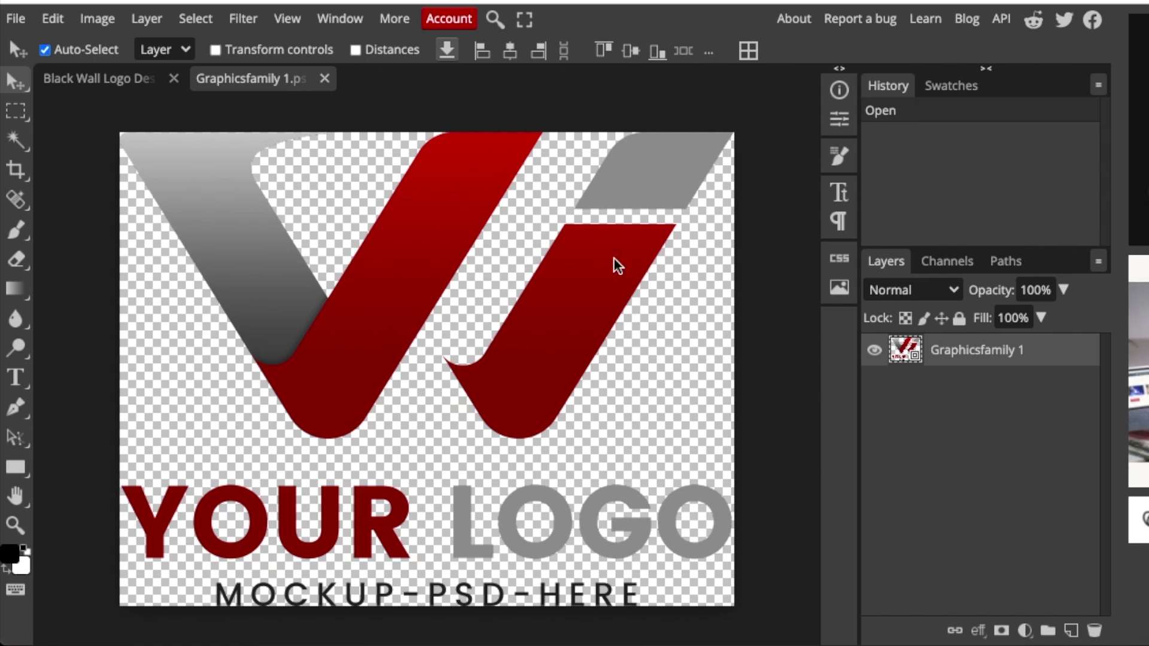
click(875, 351)
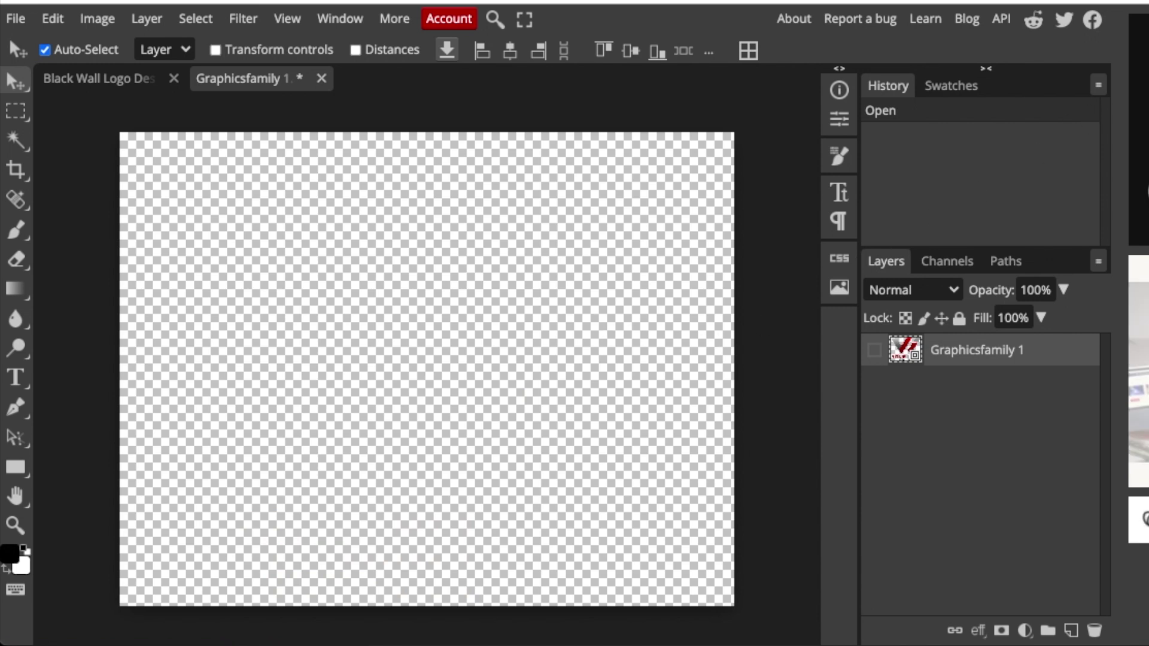
click(1128, 9)
drag(1040, 72, 473, 318)
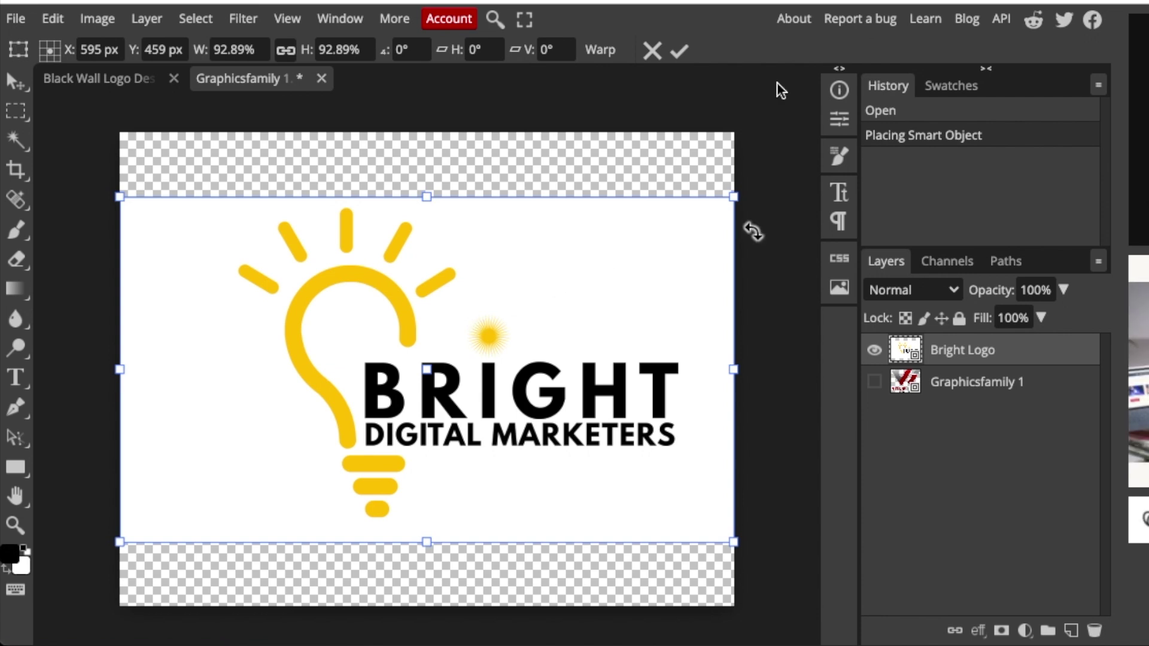
key(Delete)
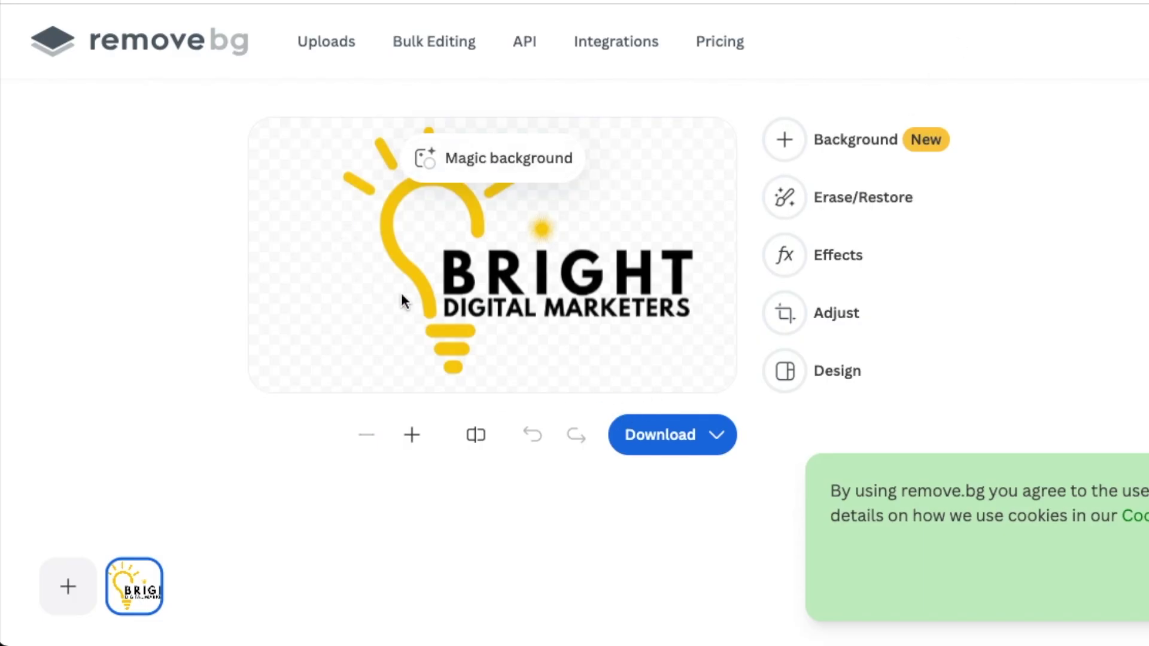
Step: Download the free 666 x 375 preview of the cut-out logo from remove.bg and place it in the smart object in Photopea
click(686, 443)
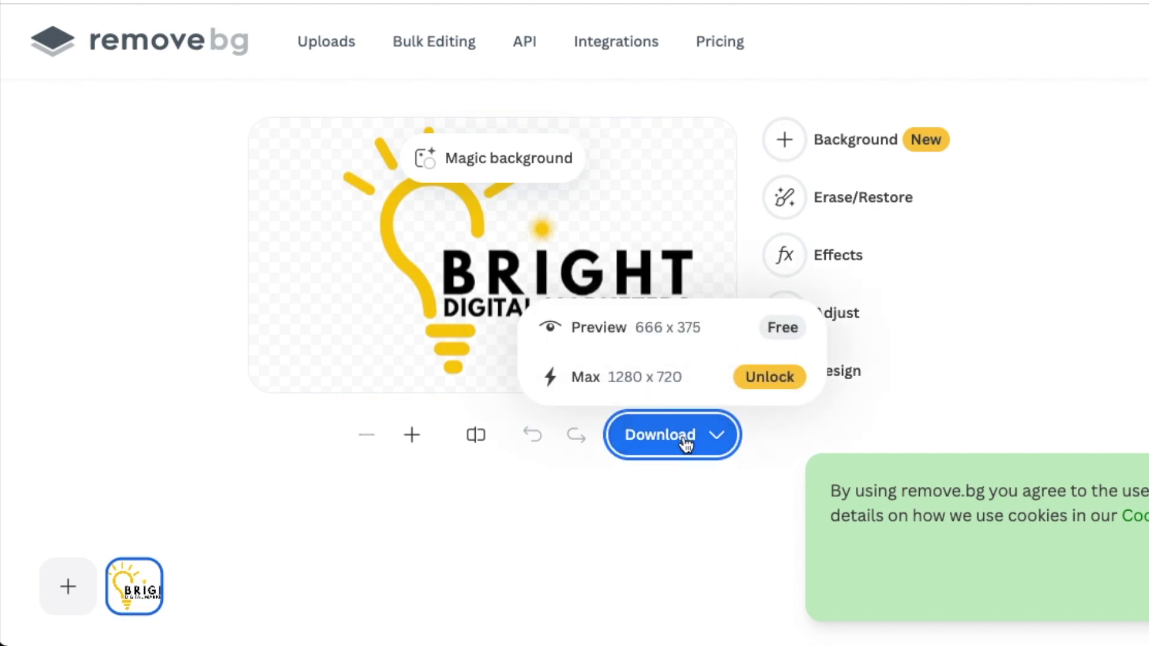
click(618, 339)
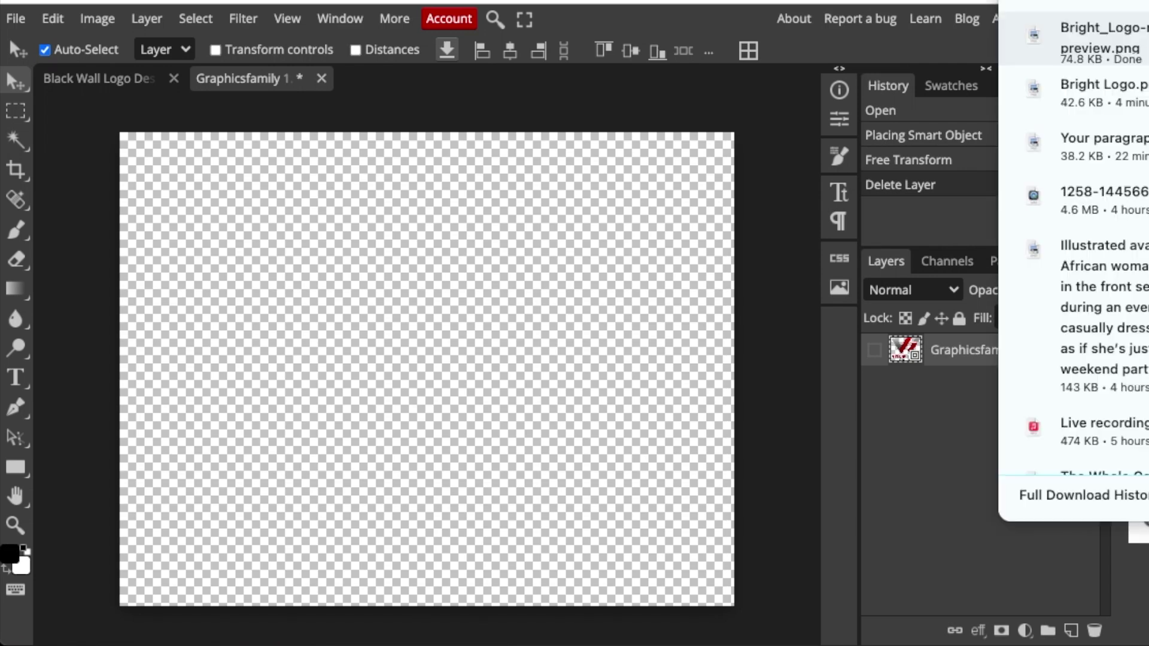
drag(1072, 36, 465, 347)
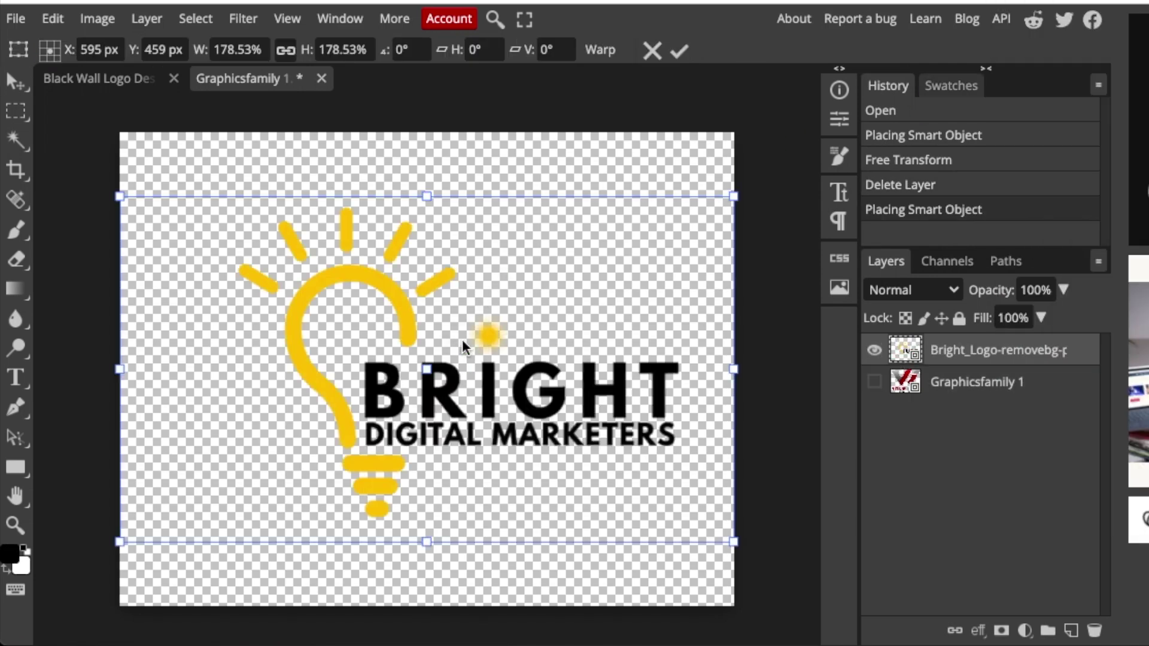
Step: Enlarge the placed black-text logo to about 237%, centre it on the smart object's canvas and return to the Black Wall mockup
drag(261, 265, 129, 153)
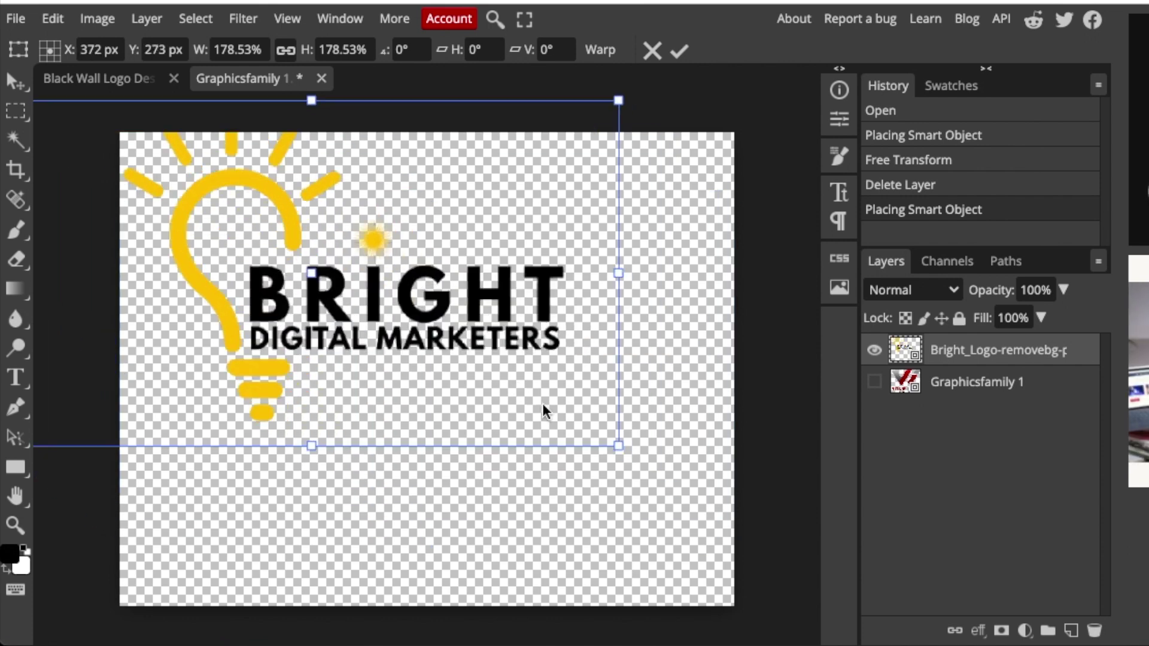
drag(617, 446, 816, 622)
drag(623, 427, 574, 456)
drag(786, 591, 762, 579)
drag(523, 398, 538, 409)
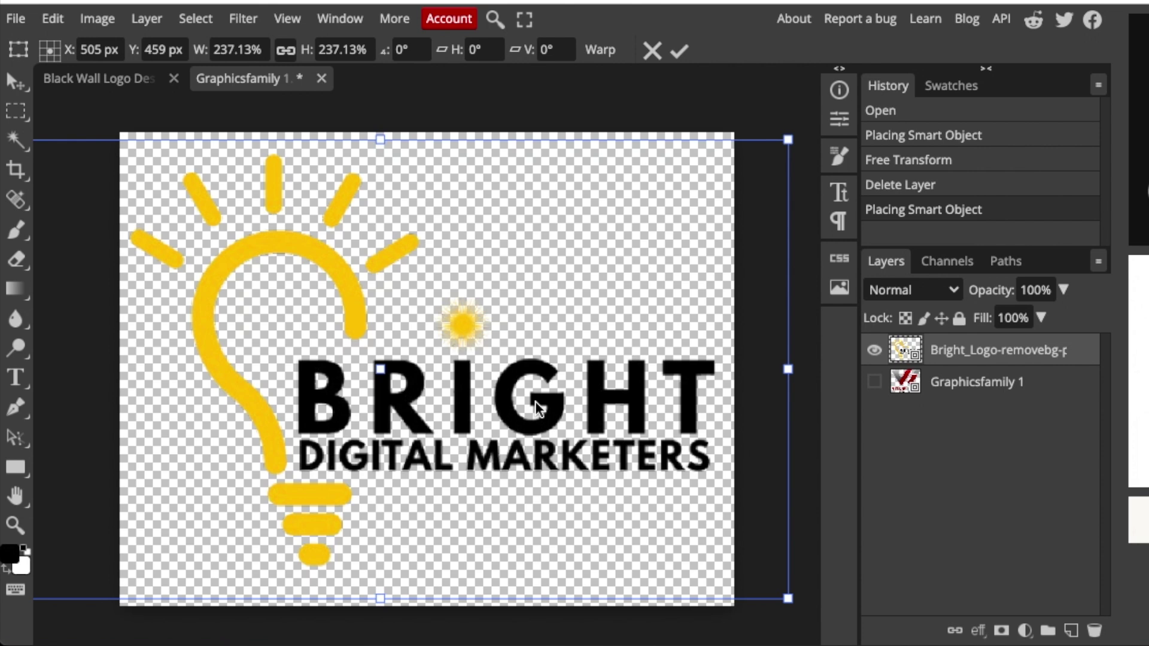
key(Return)
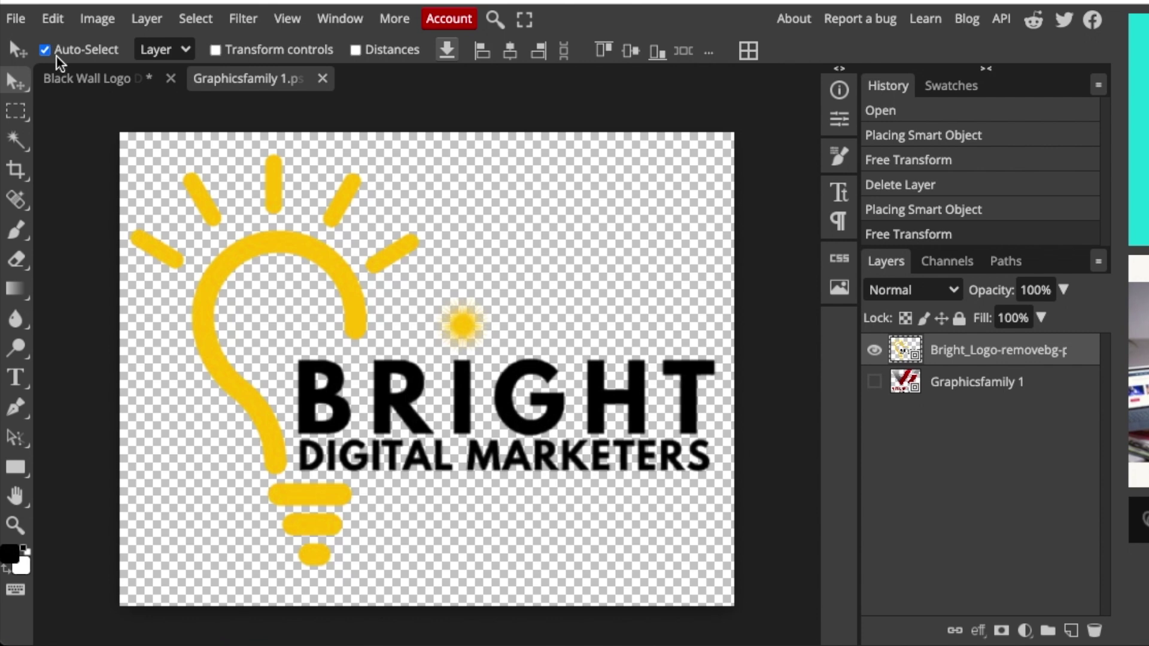
click(95, 83)
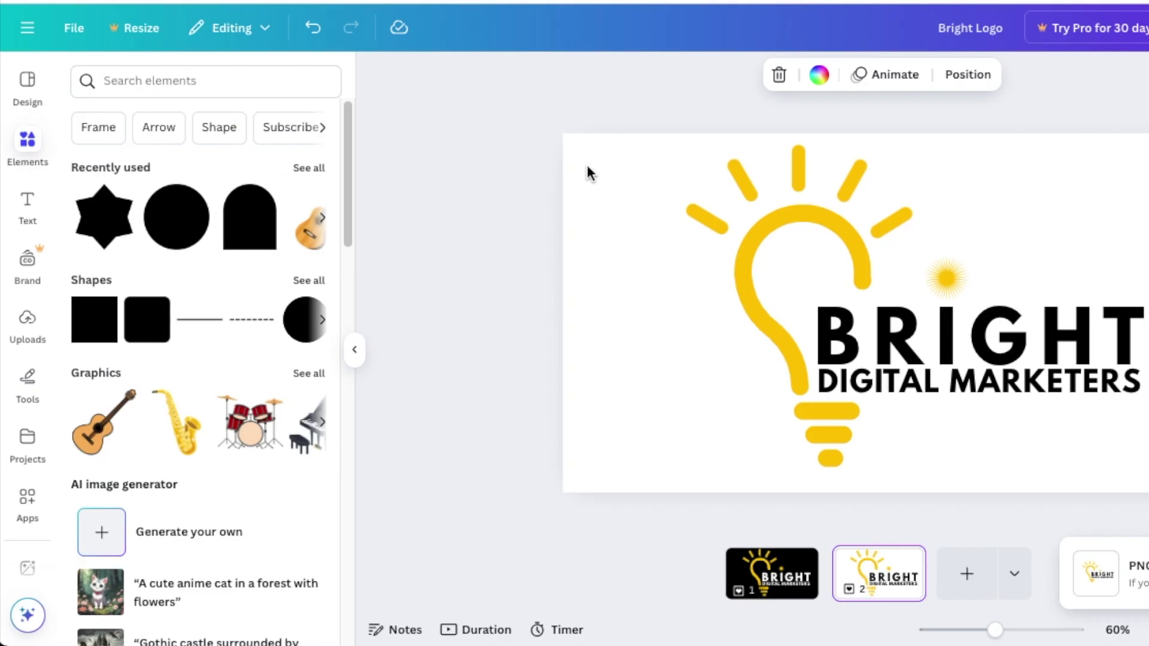
Step: Switch to the Canva logo design, recolour the "BRIGHT" and "DIGITAL MARKETERS" texts on page 2 light grey and start downloading it
click(1014, 349)
click(716, 75)
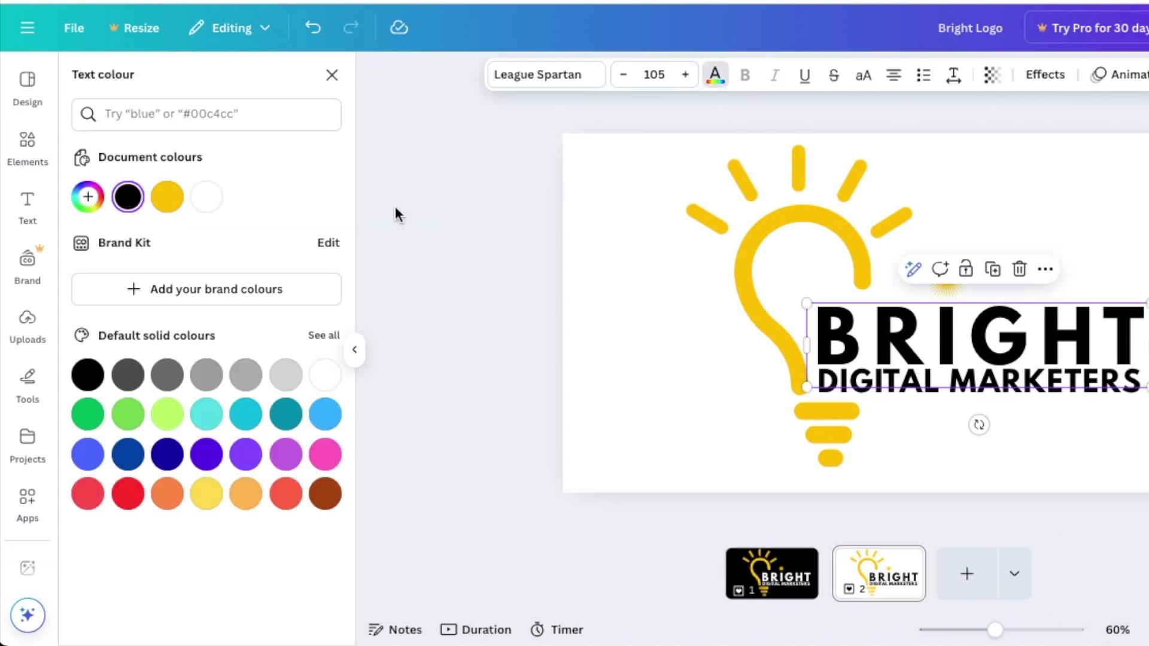
click(286, 376)
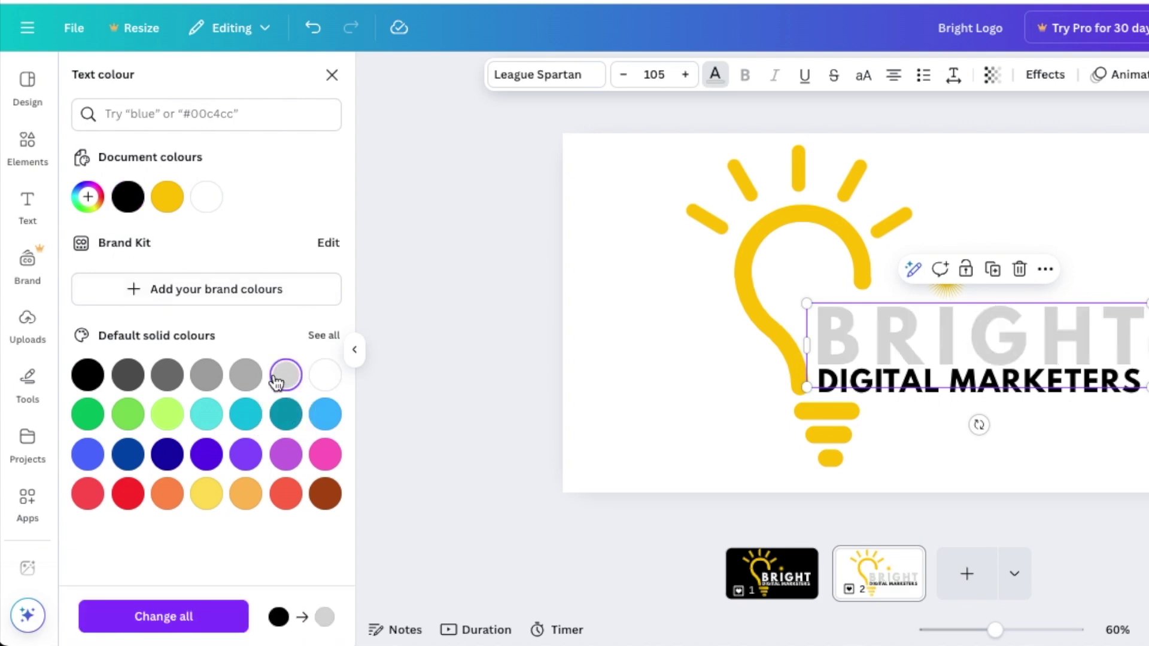
click(856, 377)
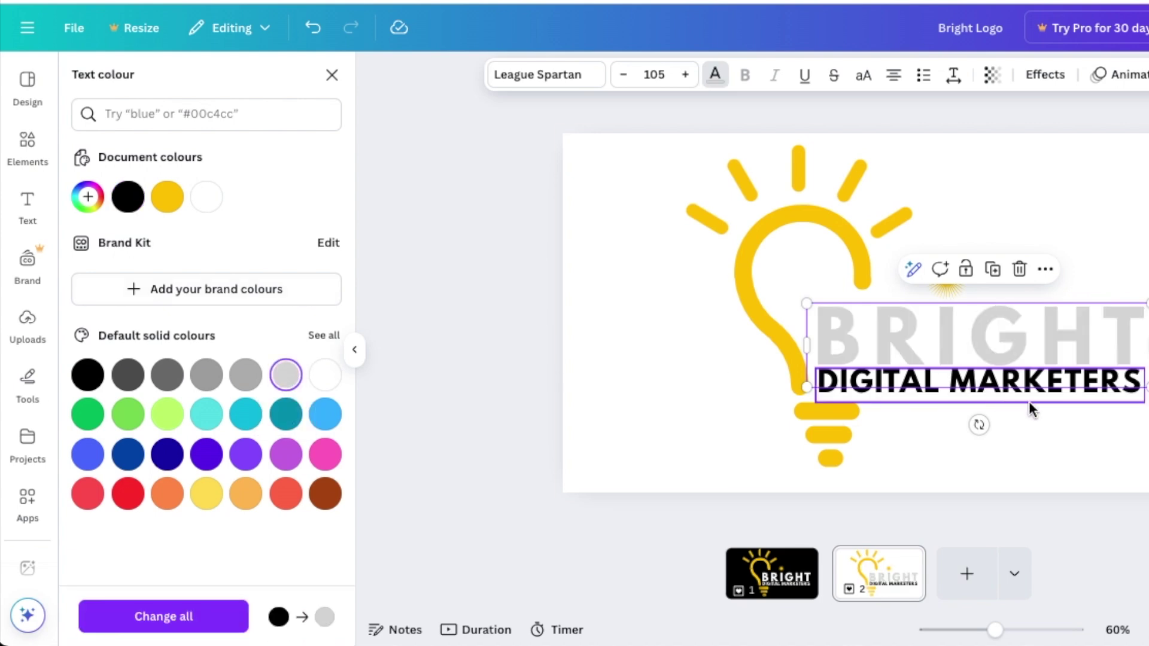
click(325, 376)
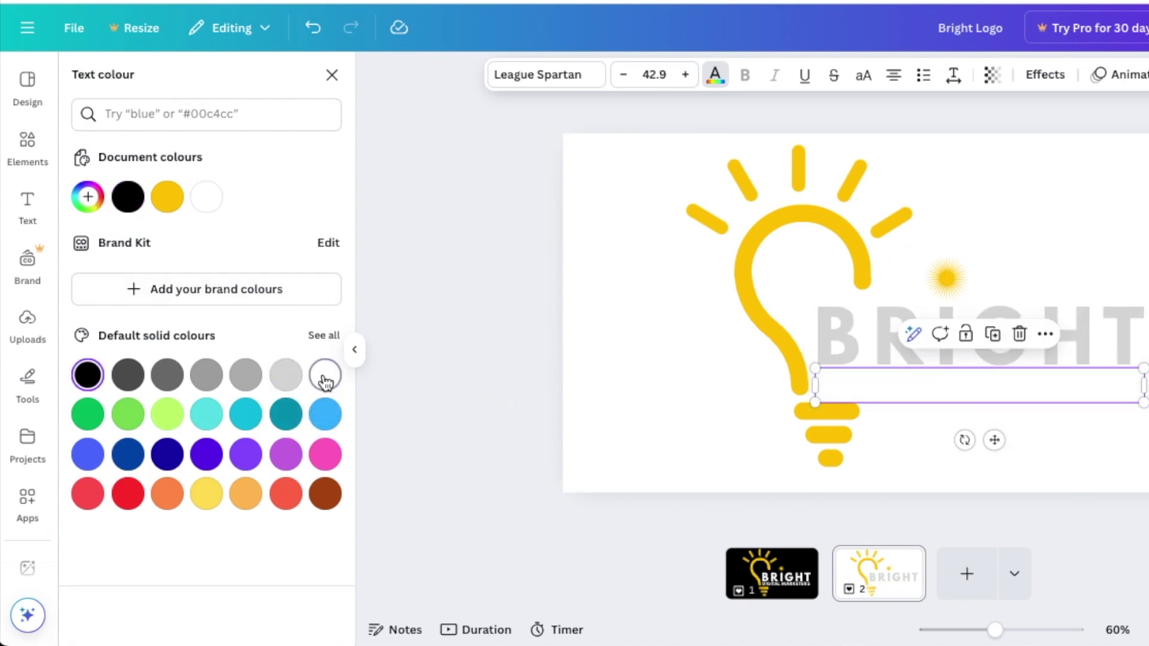
click(286, 376)
click(719, 333)
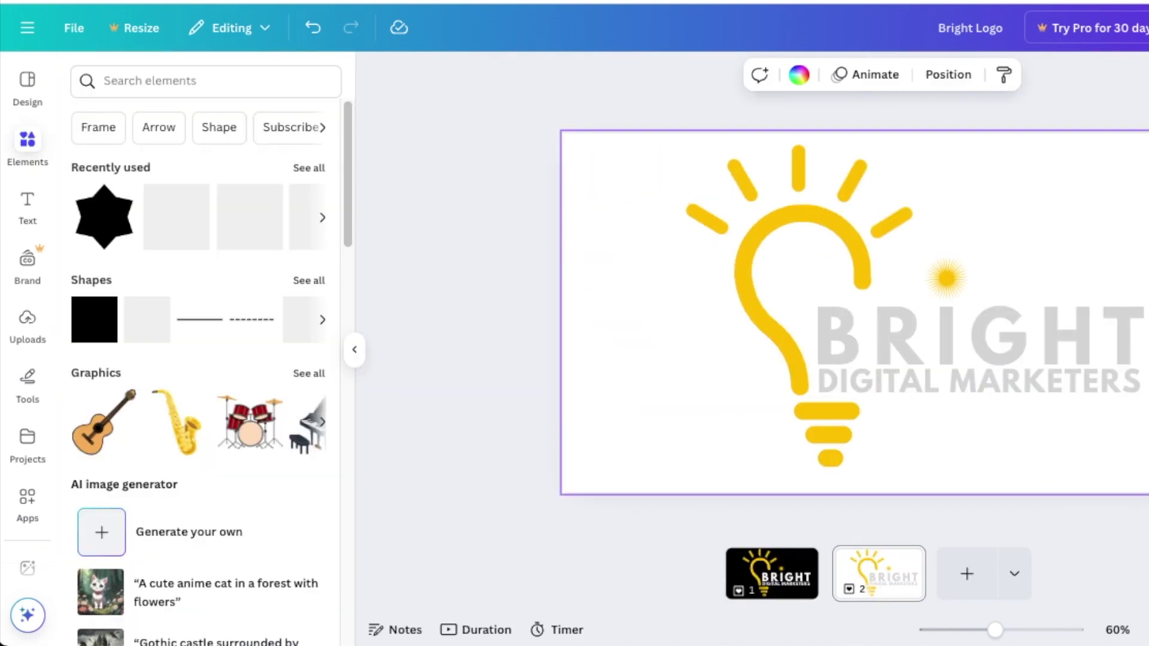
click(1146, 28)
click(1109, 370)
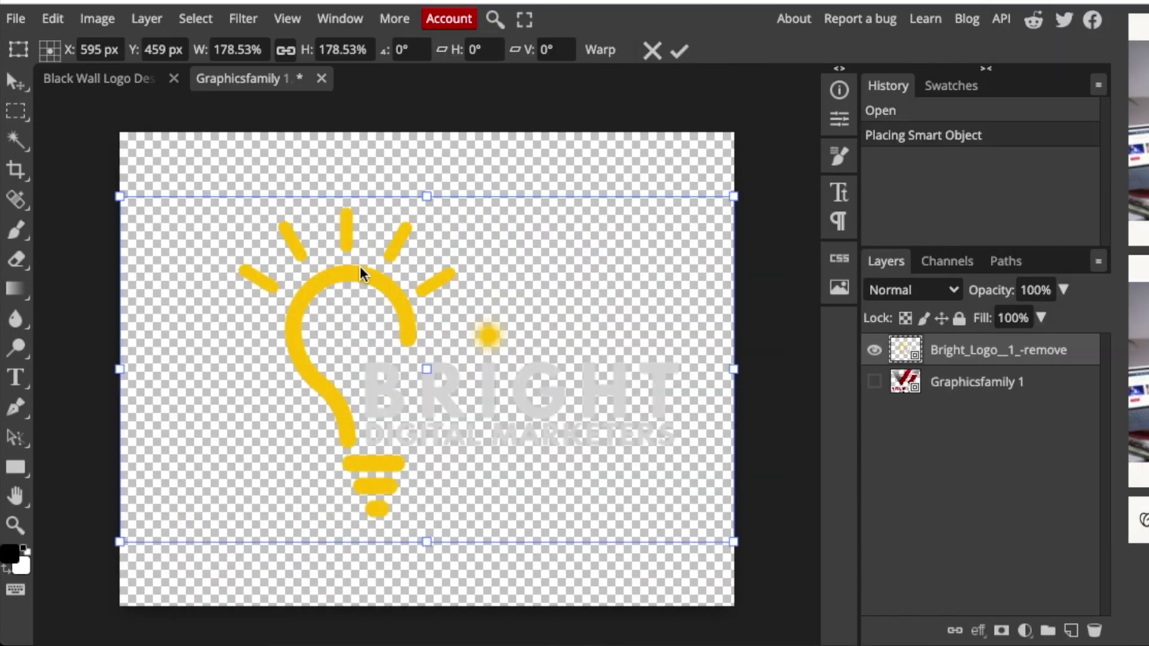
Step: Enlarge the placed grey-text logo to fill the smart object's canvas in Photopea and return to the Black Wall mockup
drag(362, 267, 608, 482)
key(Return)
click(85, 84)
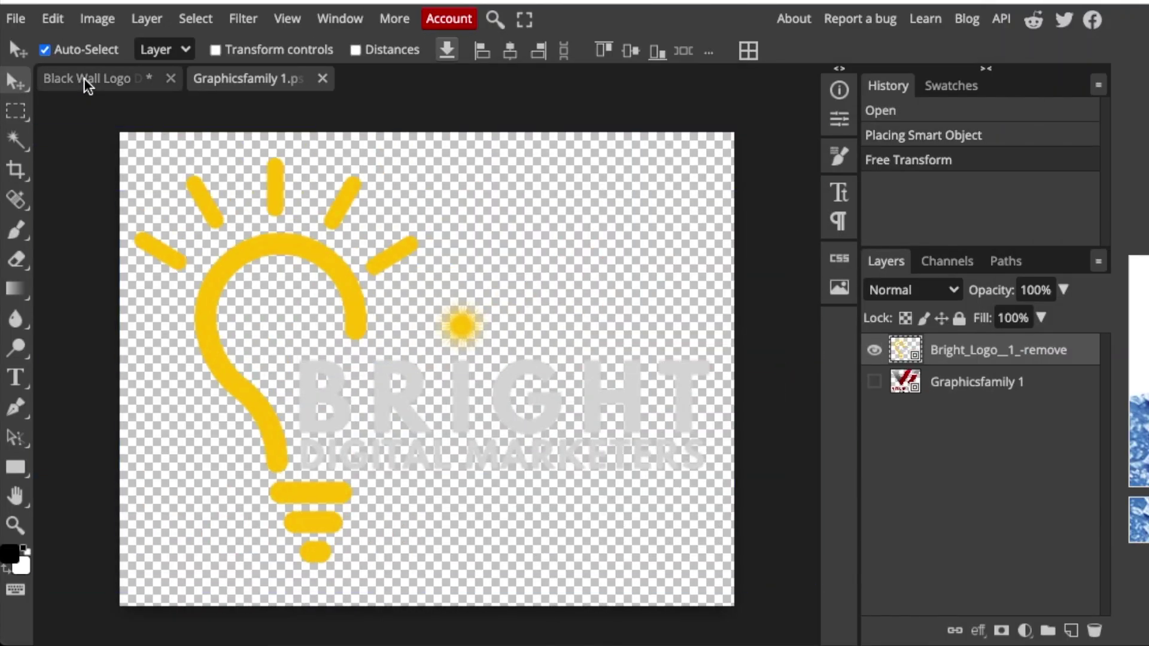